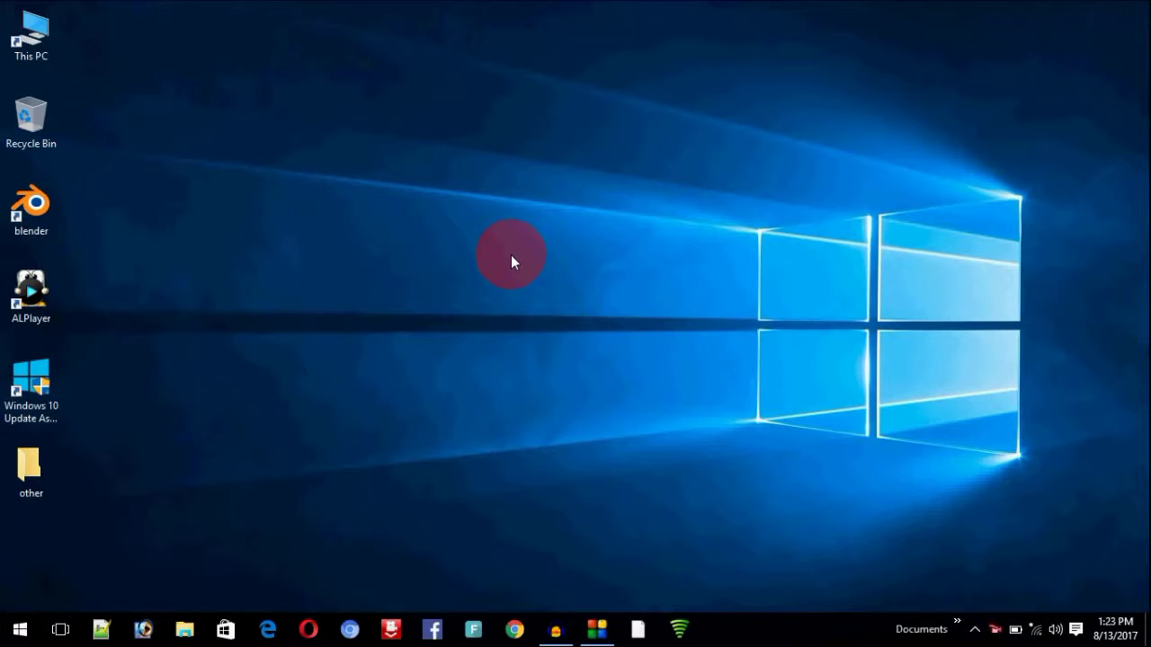
# Refresh the desktop twice from its right-click menu.
pyautogui.rightClick(511, 255)
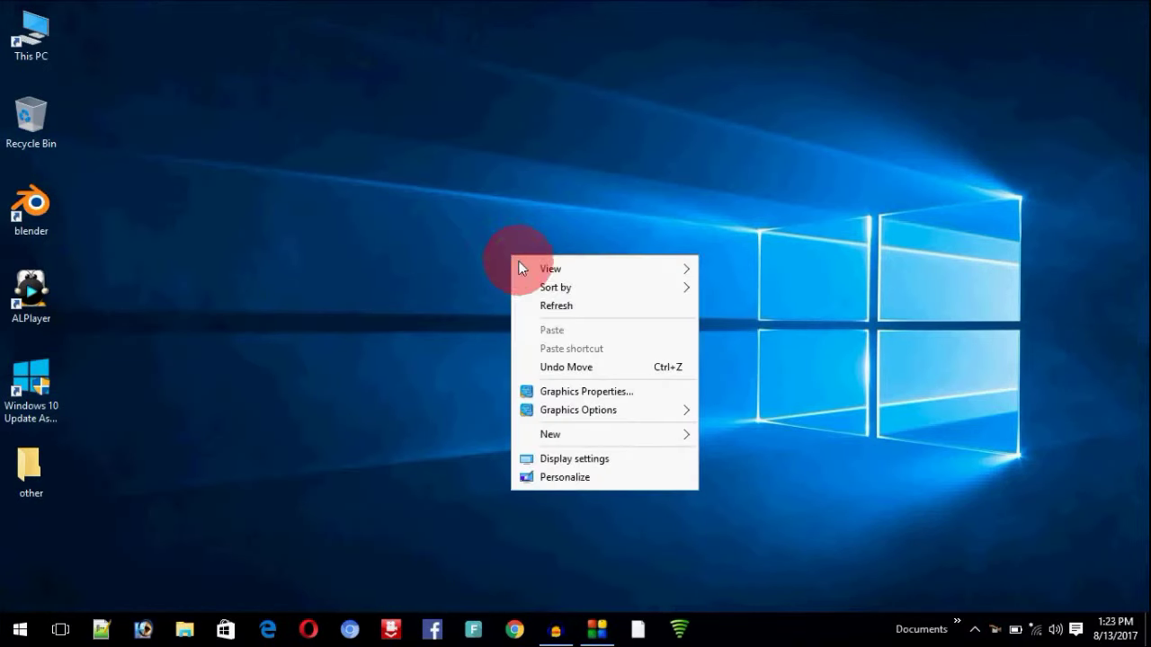
pyautogui.click(561, 311)
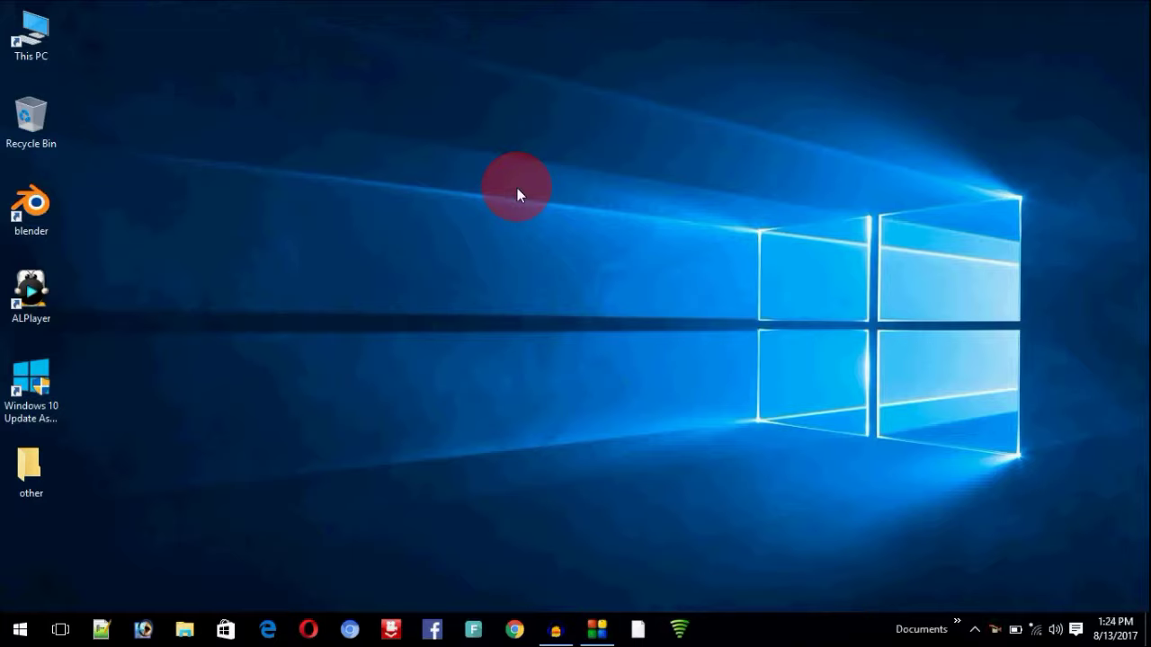
pyautogui.rightClick(518, 194)
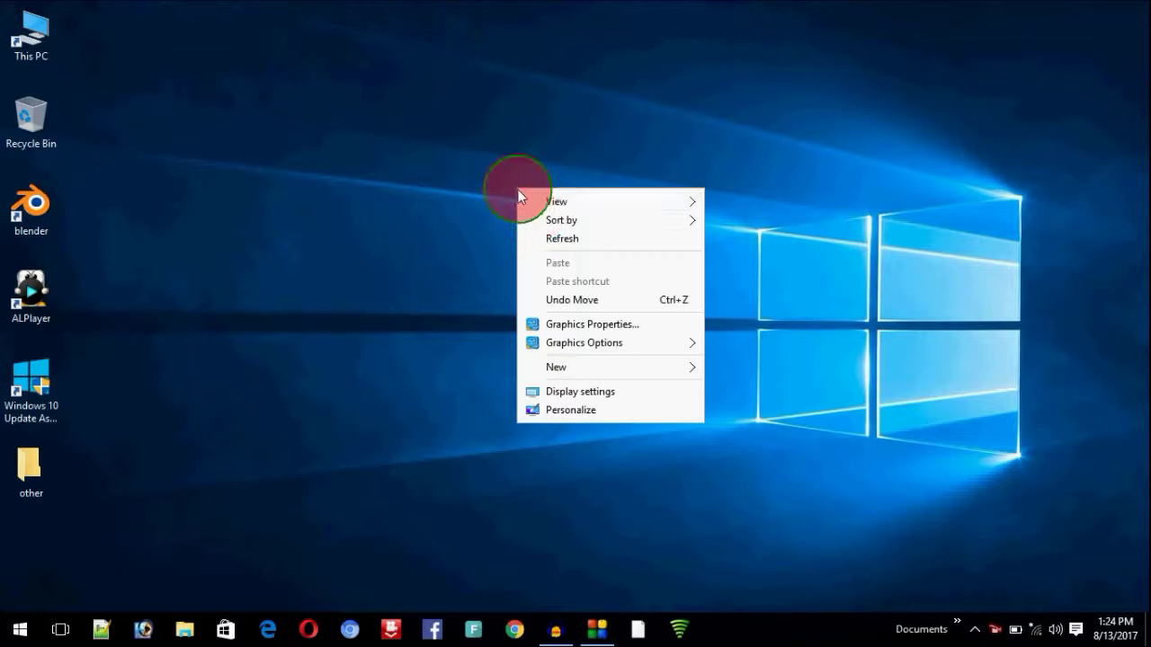
pyautogui.click(558, 238)
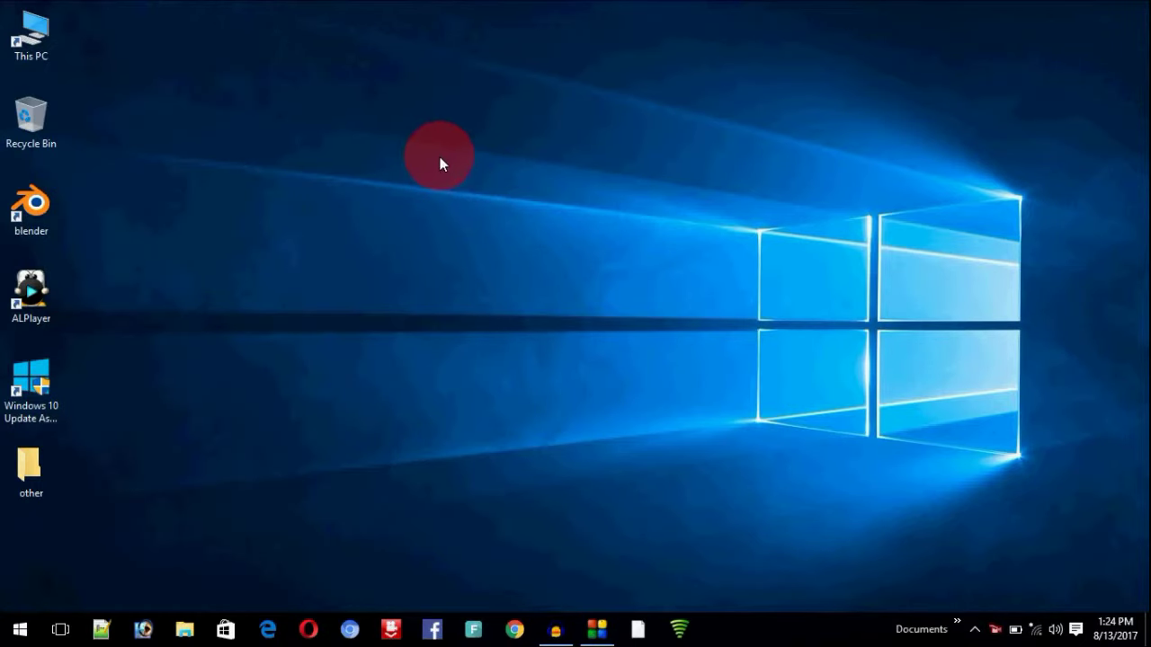
# Open File Explorer at E:\you tube\downloads\photos\yeavedu photos.
pyautogui.press('super+e')
pyautogui.moveTo(63, 396)
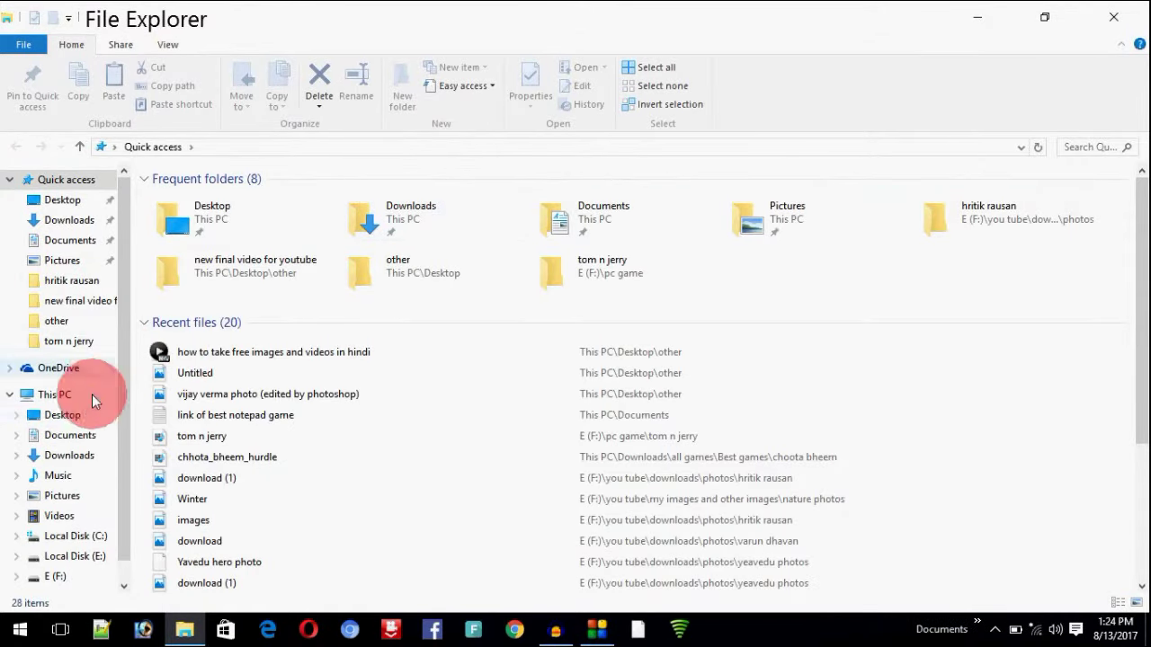
pyautogui.click(55, 576)
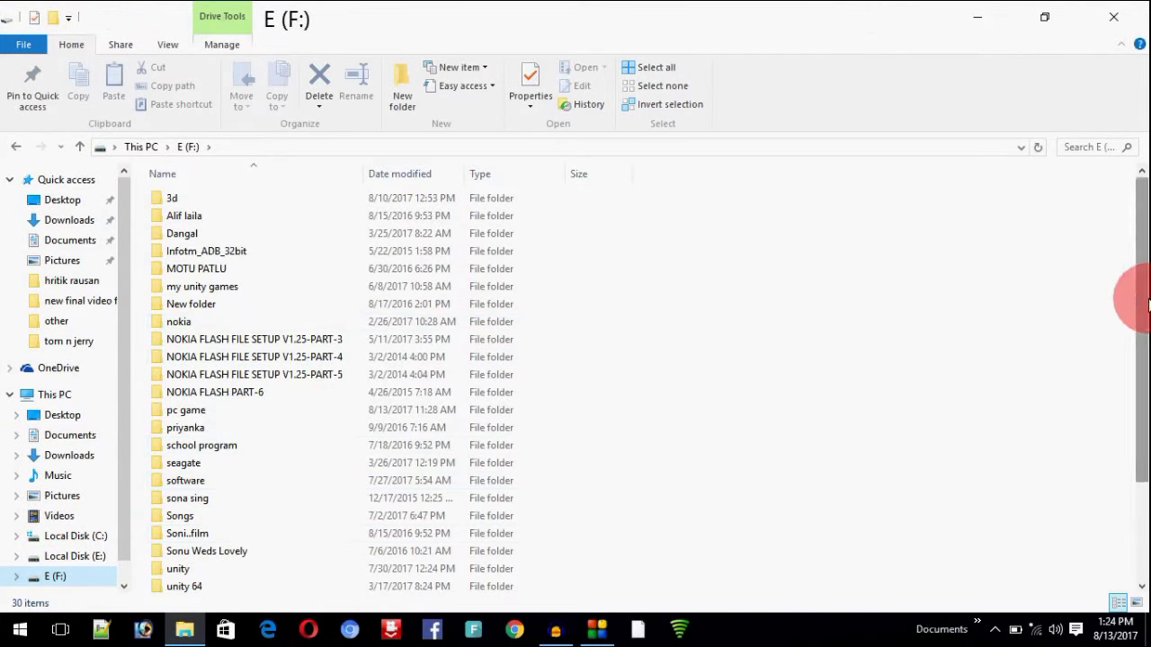
pyautogui.moveTo(1140, 297); pyautogui.dragTo(1140, 562)
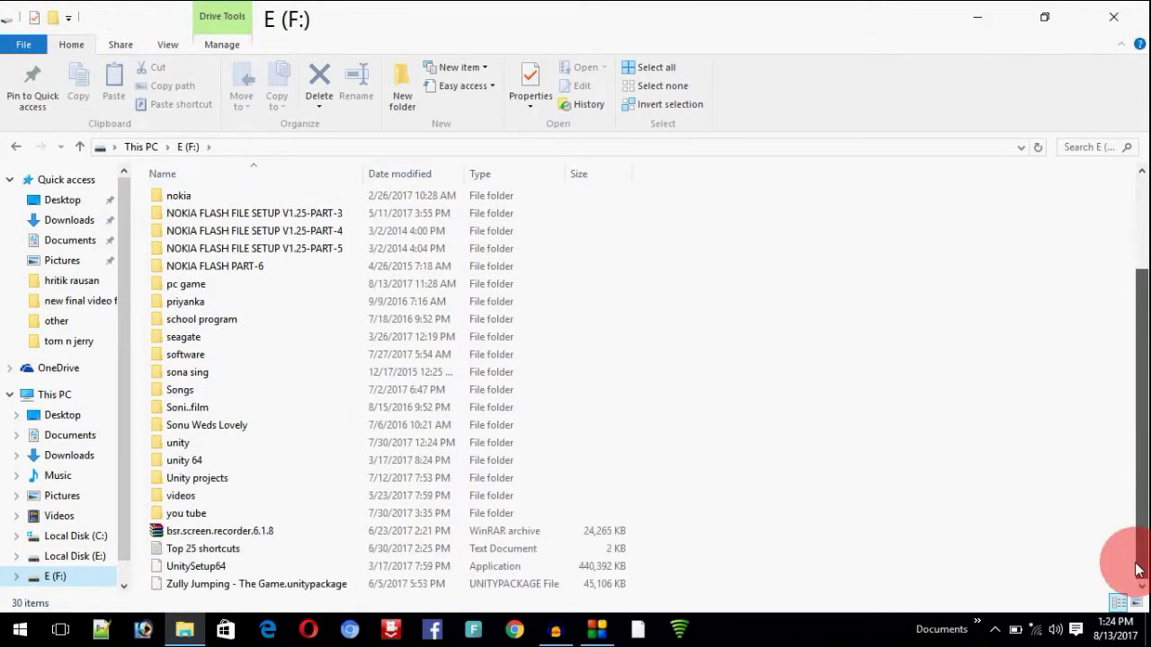
pyautogui.doubleClick(195, 513)
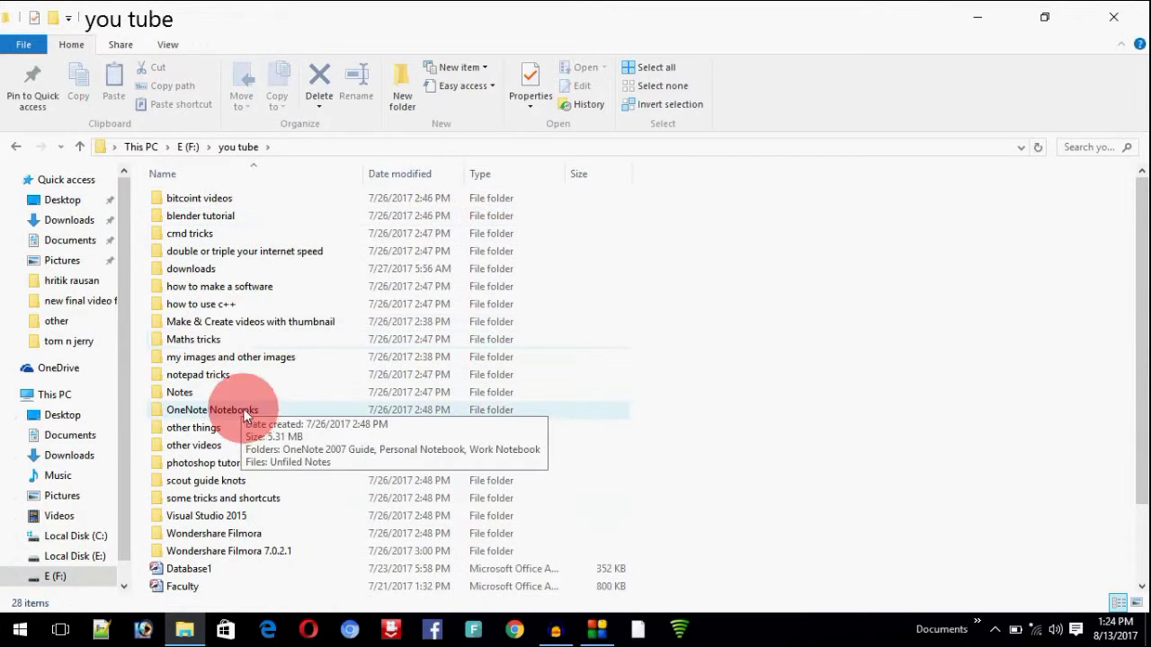
pyautogui.click(211, 275)
pyautogui.doubleClick(210, 276)
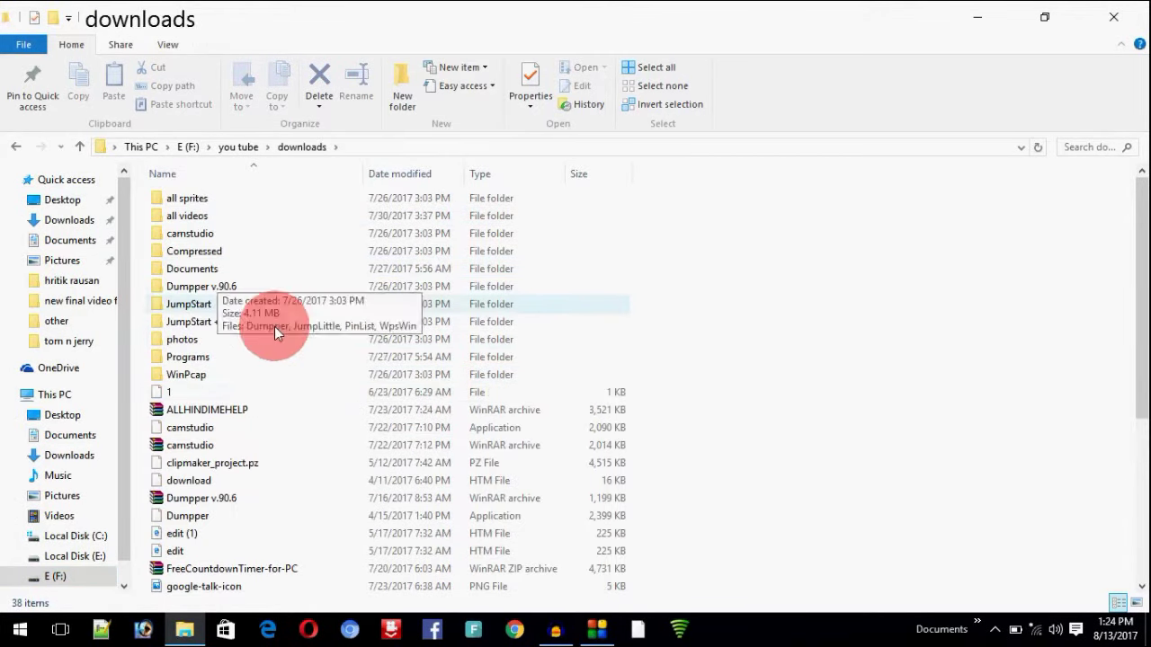
pyautogui.doubleClick(191, 341)
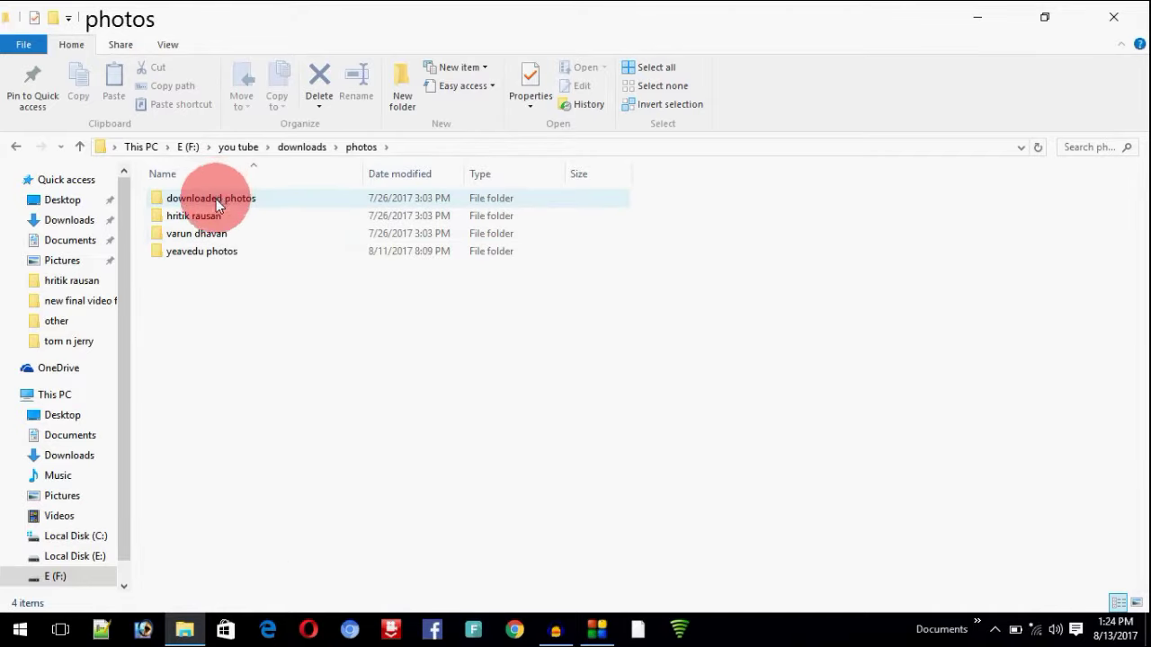
pyautogui.click(202, 251)
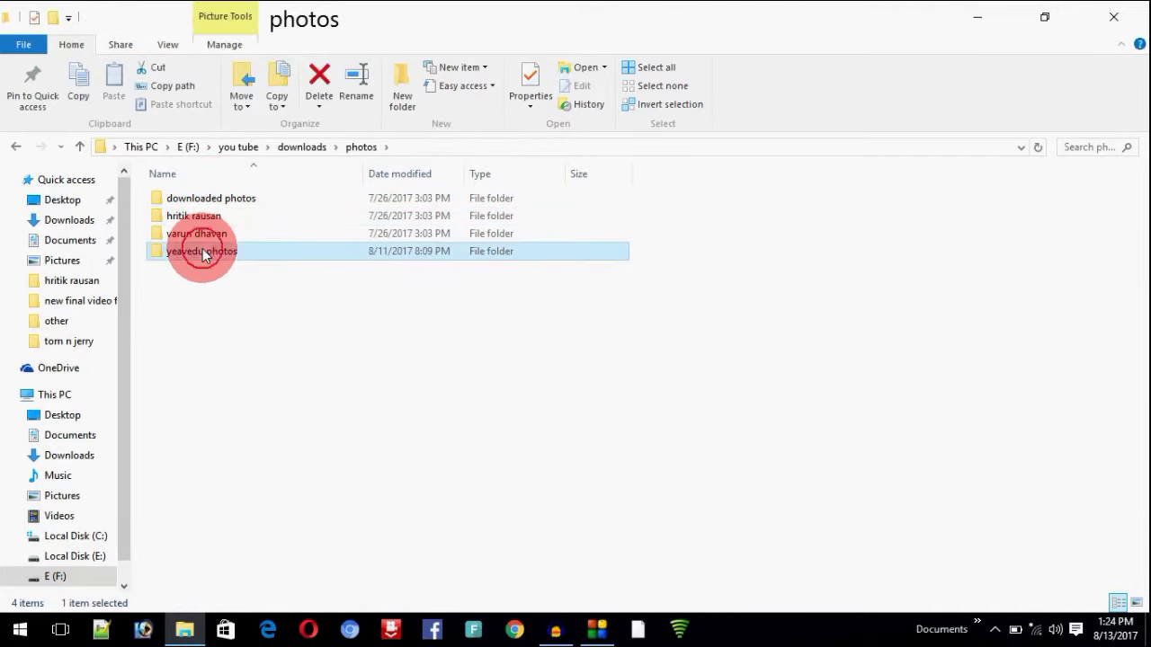
pyautogui.doubleClick(194, 252)
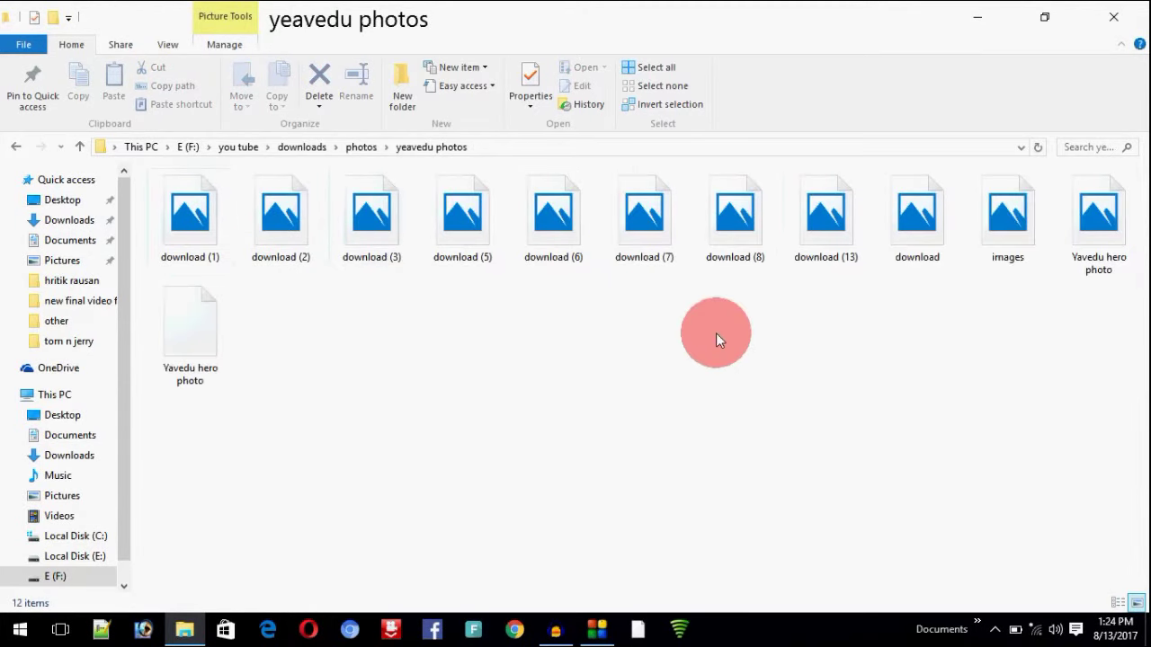
# Copy Yavedu hero photo and paste it onto the desktop, then bring Explorer back.
pyautogui.click(1123, 232)
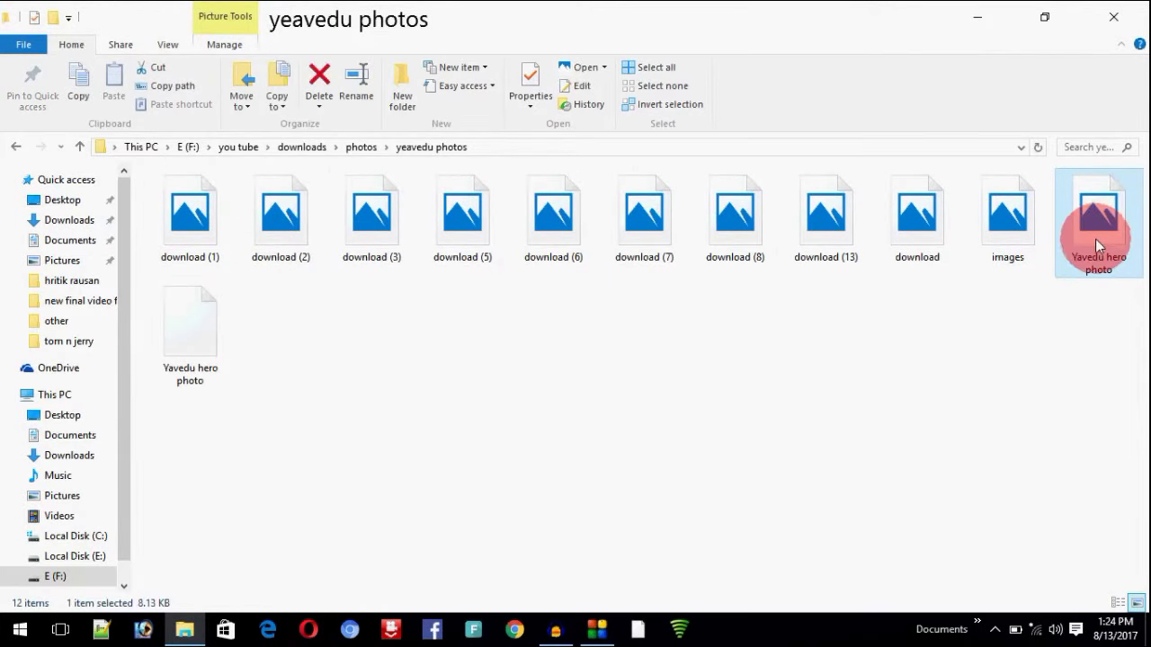
pyautogui.click(1098, 234)
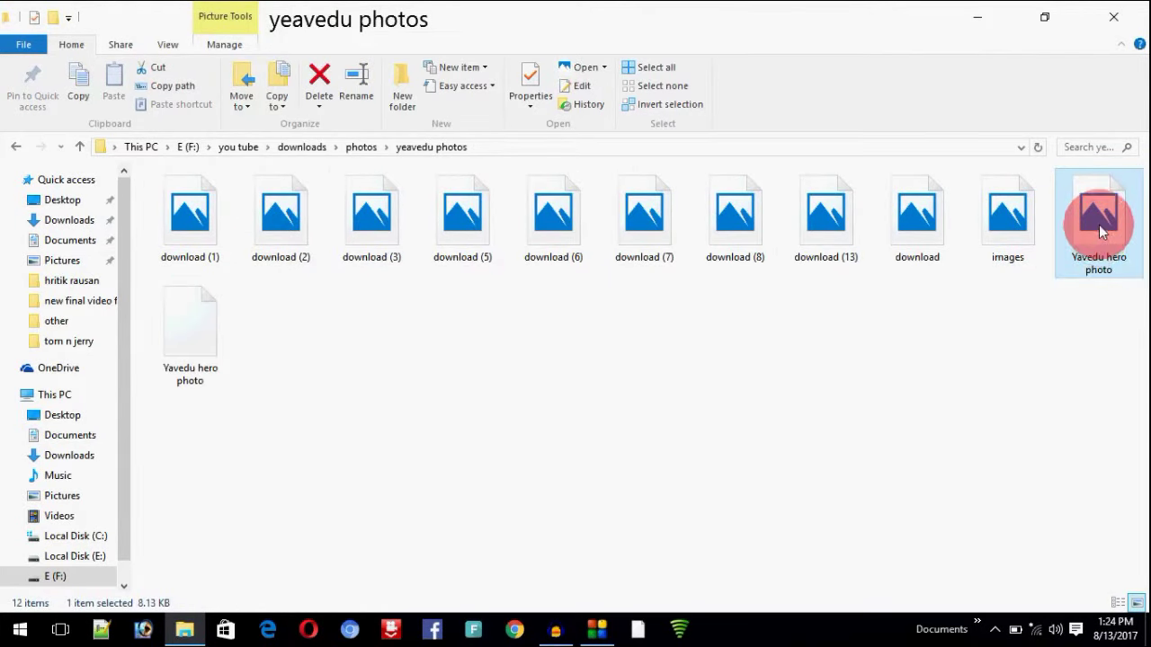
pyautogui.rightClick(1101, 232)
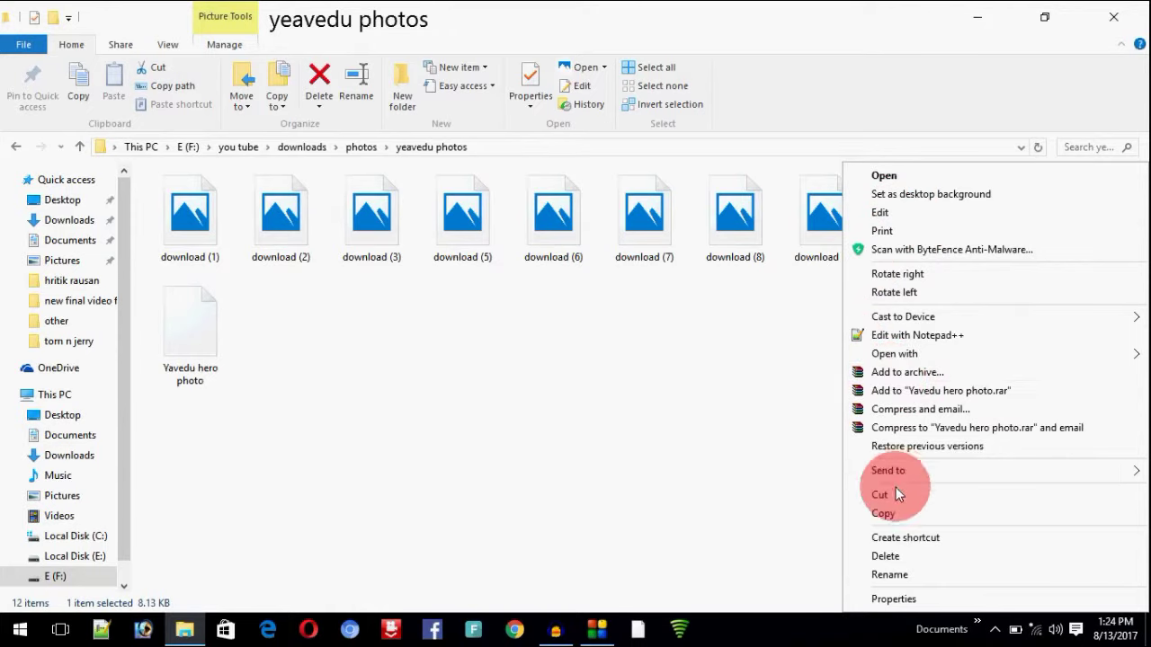
pyautogui.click(894, 517)
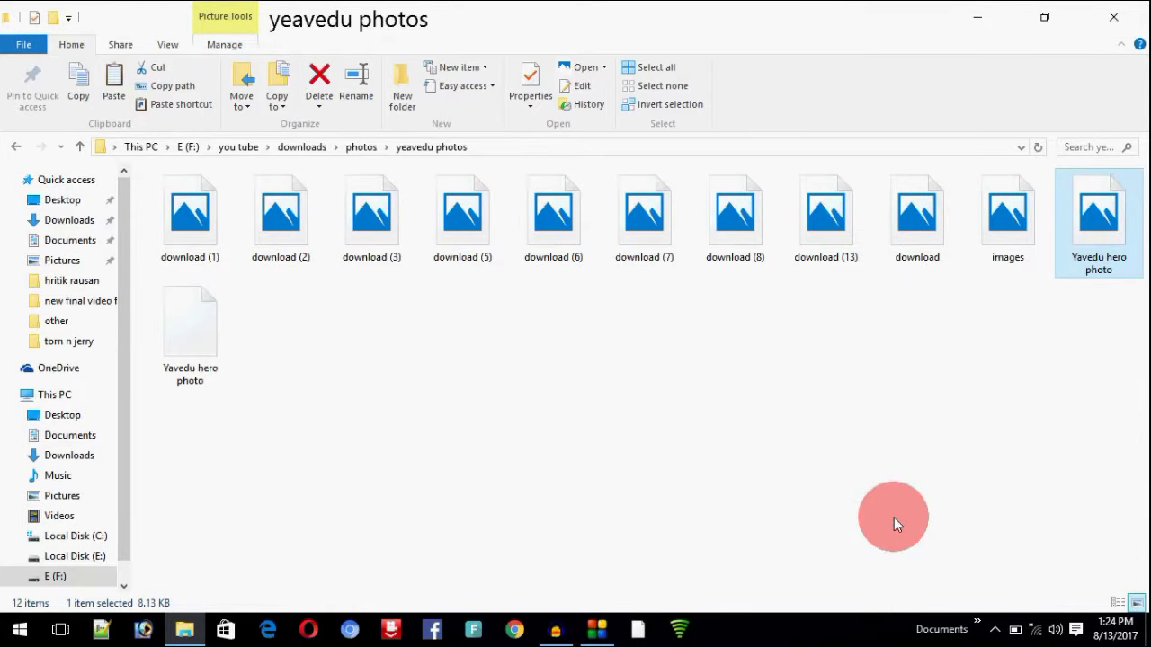
pyautogui.press('super+d')
pyautogui.rightClick(449, 145)
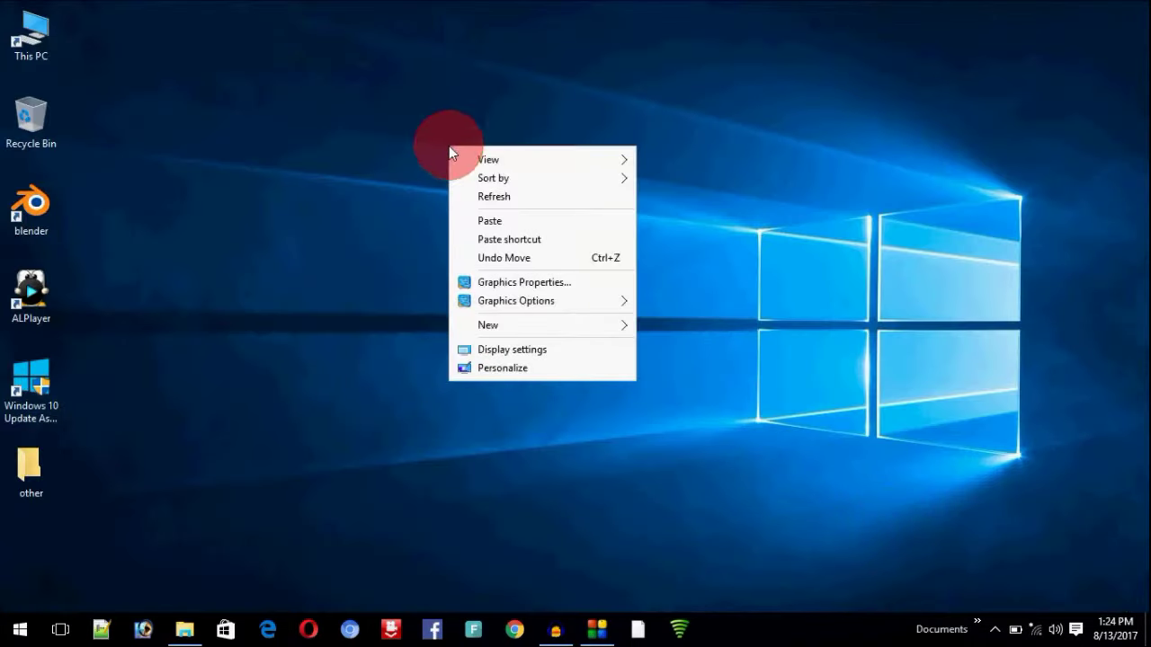
pyautogui.click(513, 225)
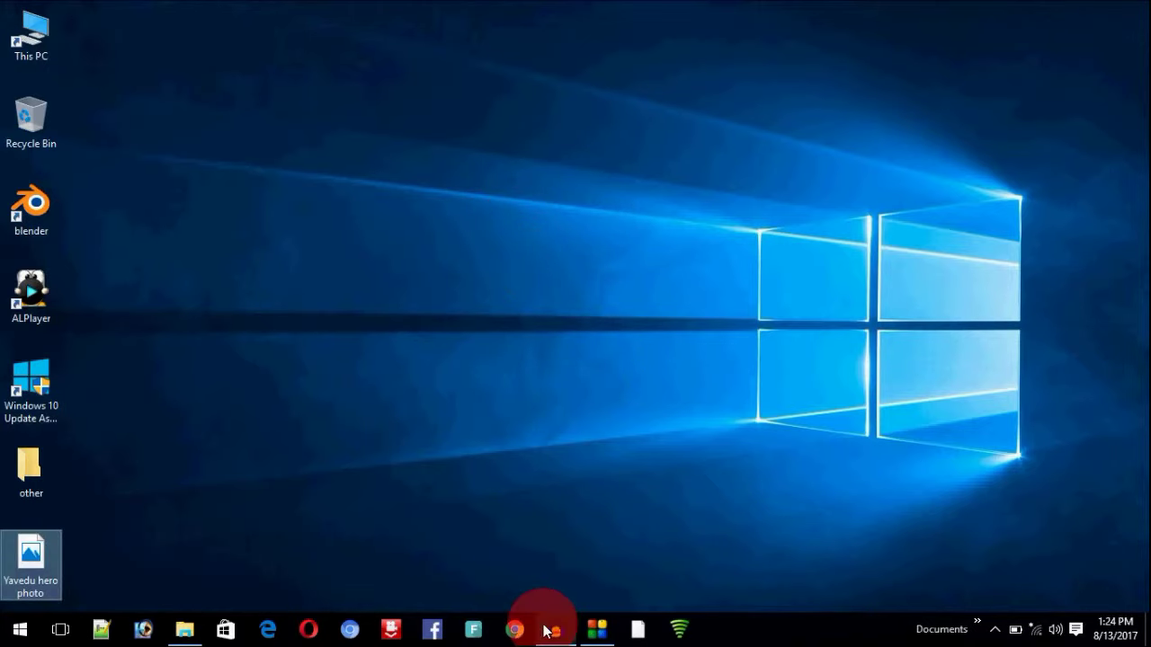
pyautogui.click(188, 630)
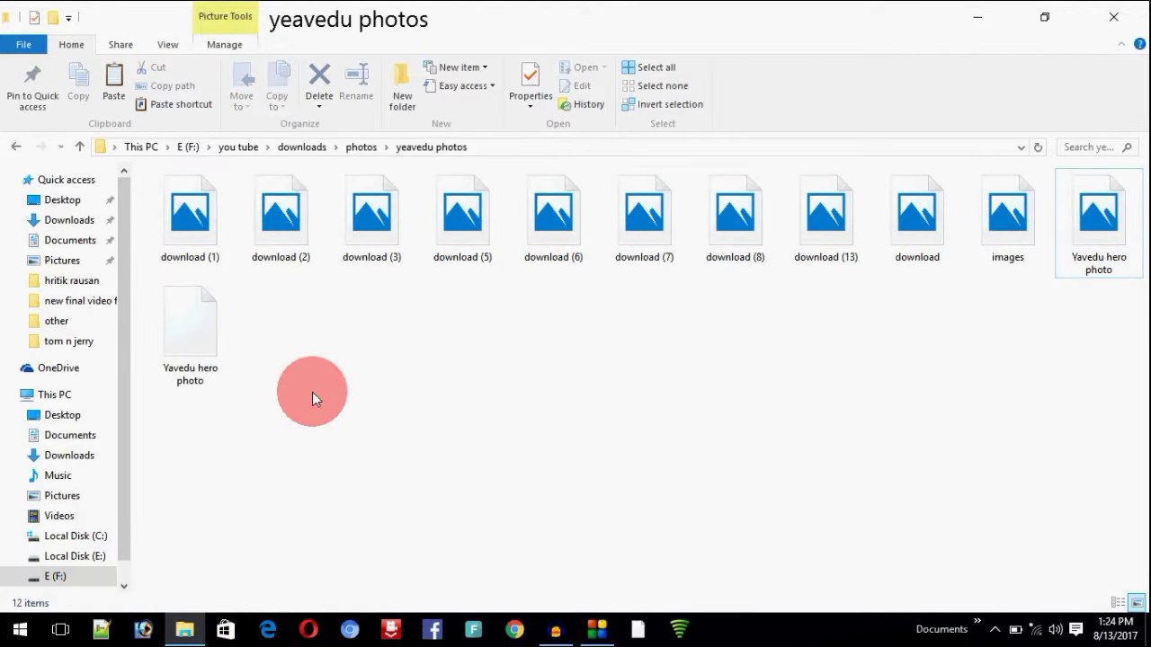
# Navigate with the keyboard to the nature photos folder inside my images and other images.
pyautogui.press('BackSpace')
pyautogui.press('BackSpace')
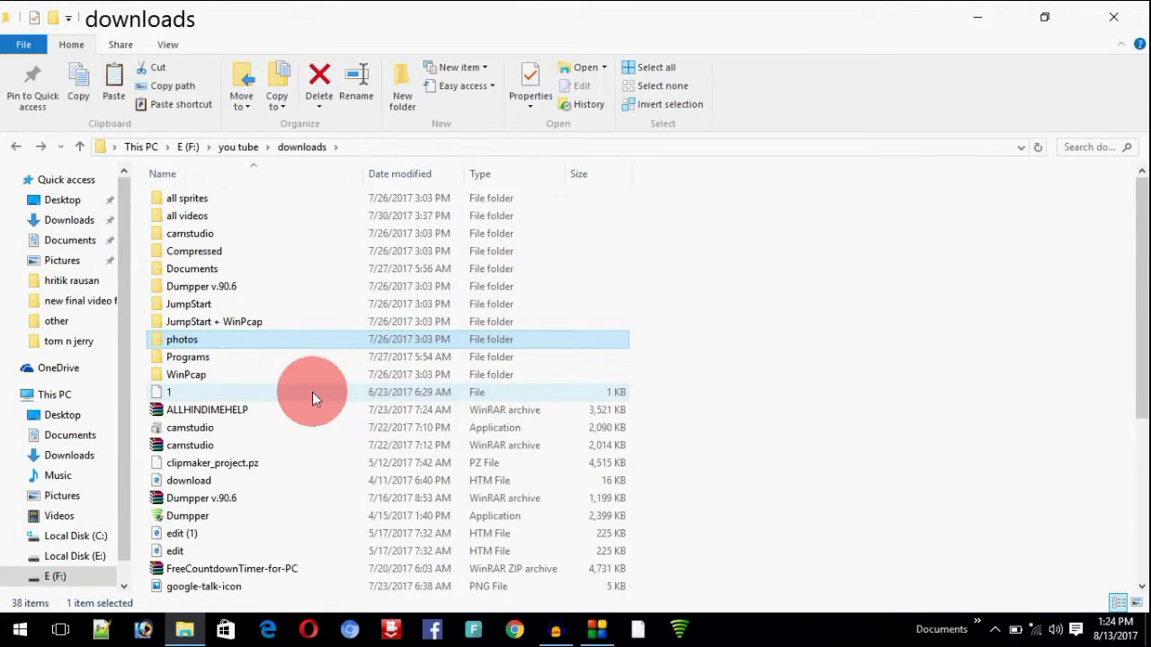
pyautogui.press('Up')
pyautogui.press('Up')
pyautogui.press('Up')
pyautogui.press('Up')
pyautogui.press('Up')
pyautogui.press('Down')
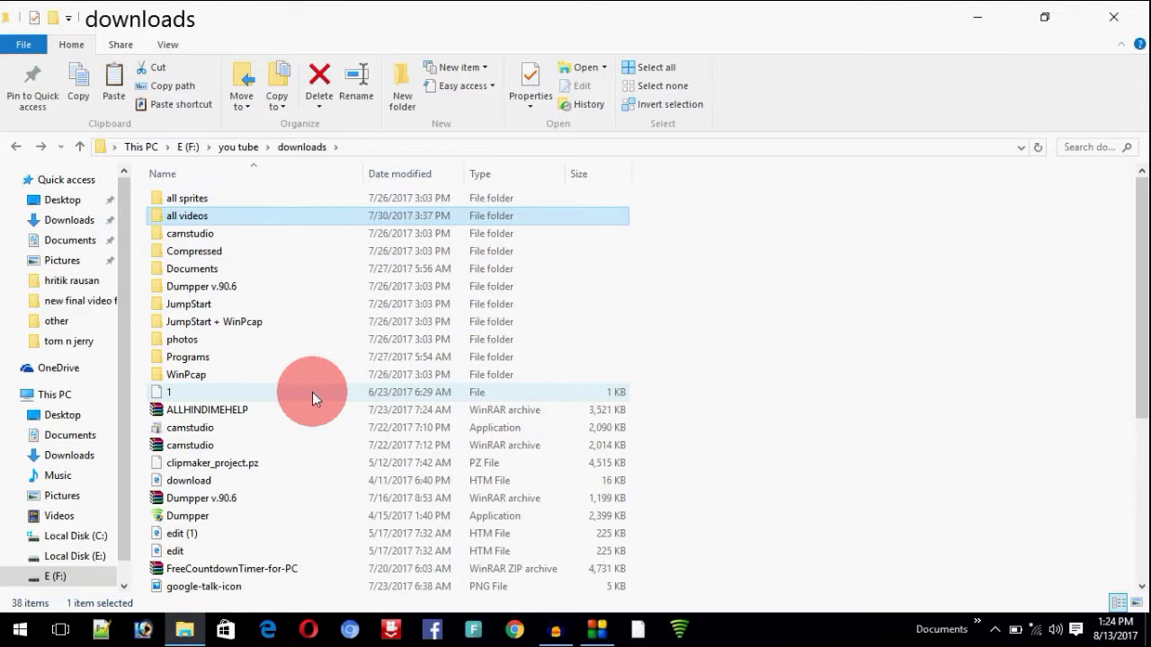
pyautogui.press('Down')
pyautogui.press('Down')
pyautogui.press('Down')
pyautogui.press('Down')
pyautogui.press('Down')
pyautogui.press('Down')
pyautogui.press('BackSpace')
pyautogui.press('Down')
pyautogui.press('Down')
pyautogui.press('Down')
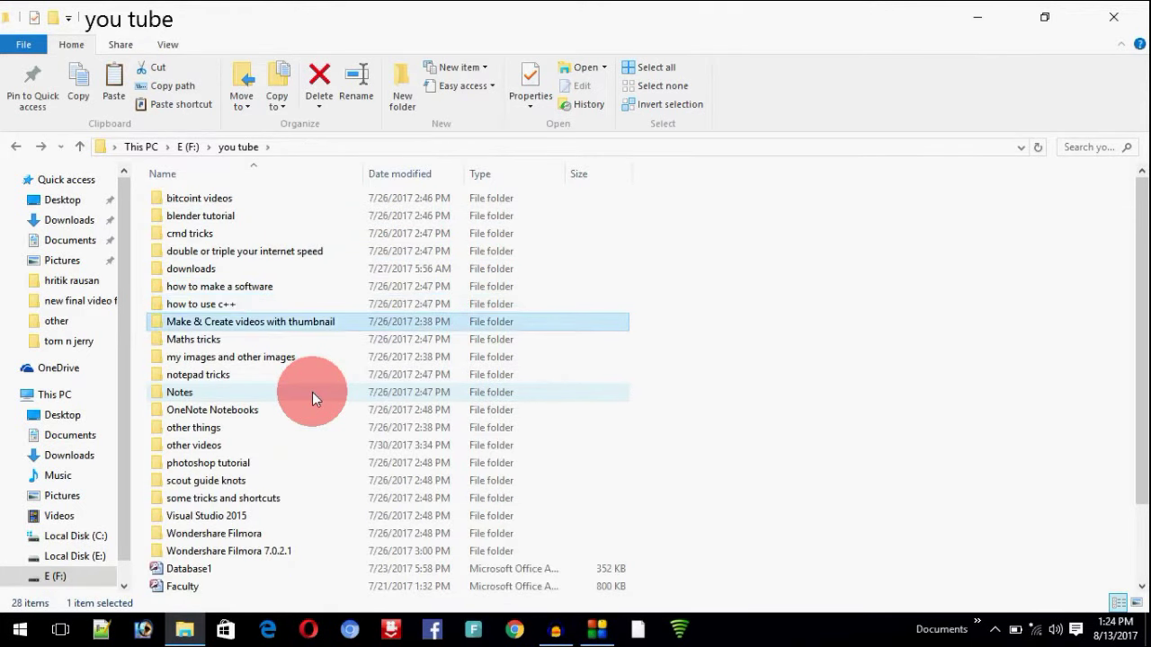
pyautogui.press('Down')
pyautogui.press('Down')
pyautogui.press('Return')
pyautogui.press('Down')
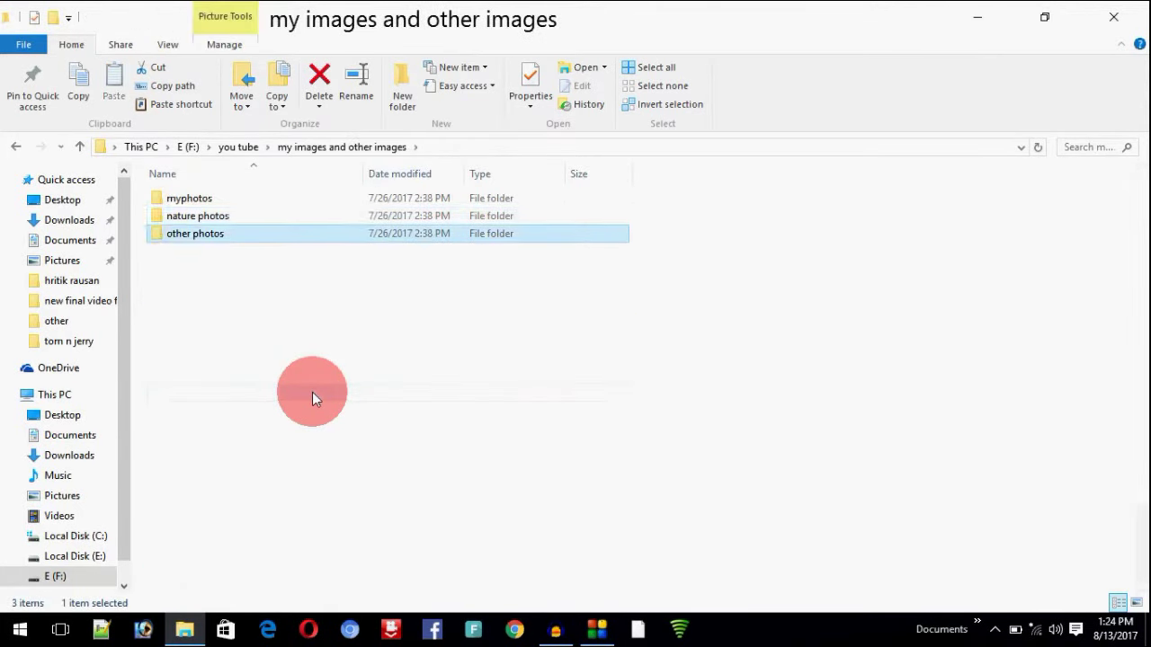
pyautogui.press('Up')
pyautogui.press('Return')
# Preview the Winter image and close the preview.
pyautogui.press('Right')
pyautogui.press('Right')
pyautogui.press('Right')
pyautogui.press('End')
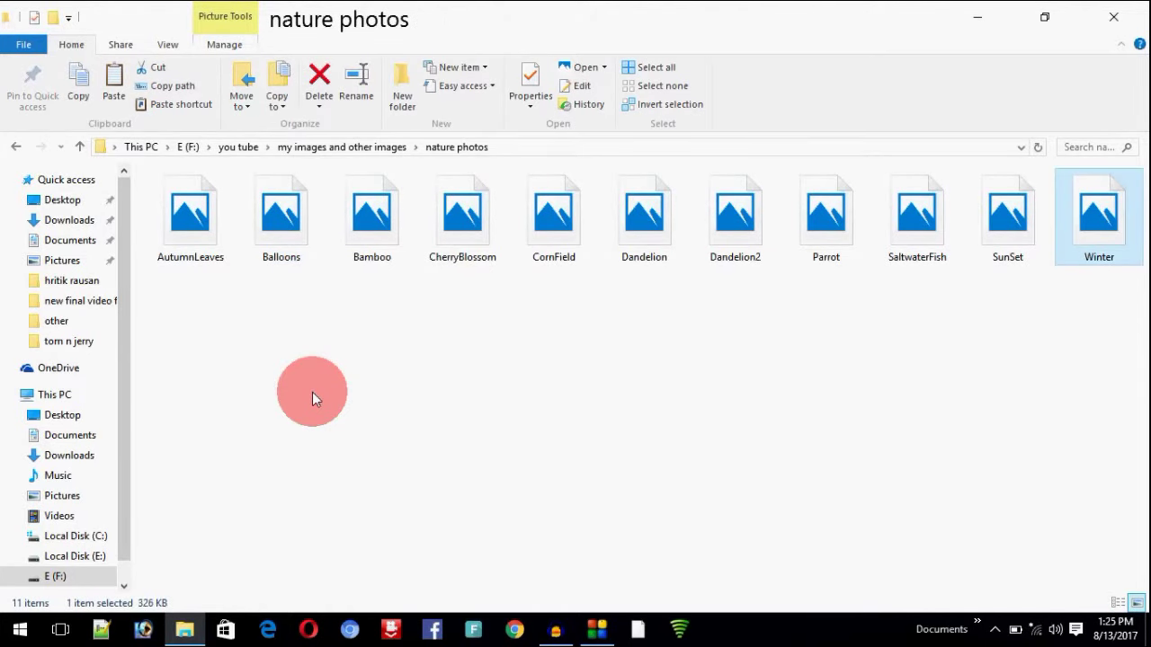
pyautogui.press('Return')
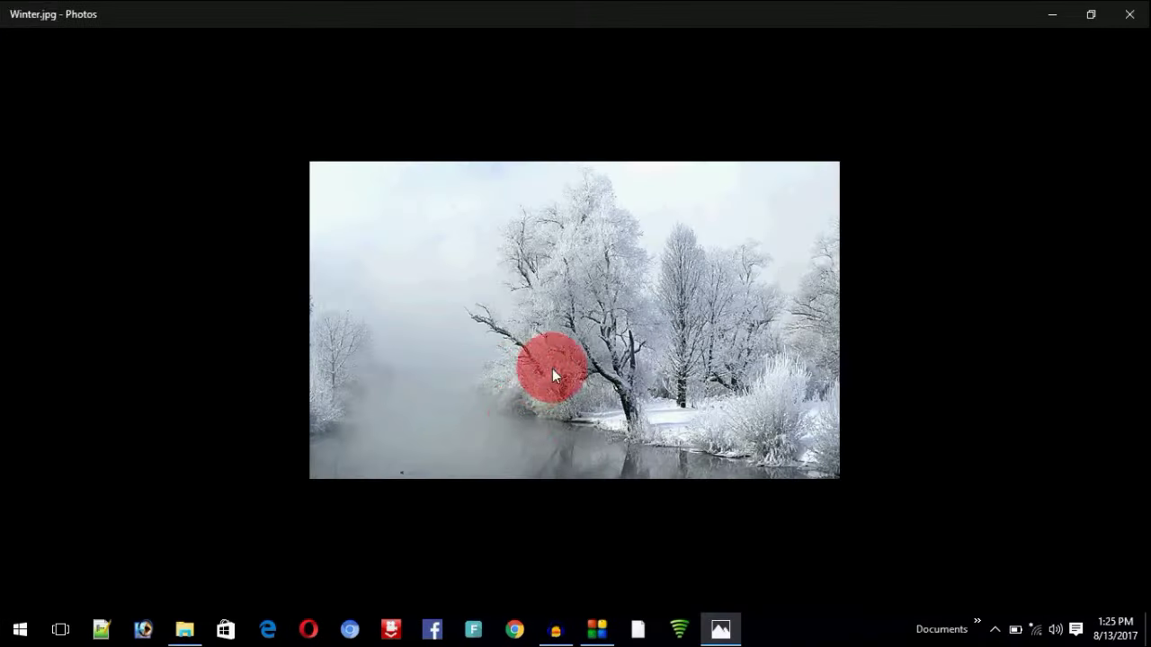
pyautogui.click(1130, 13)
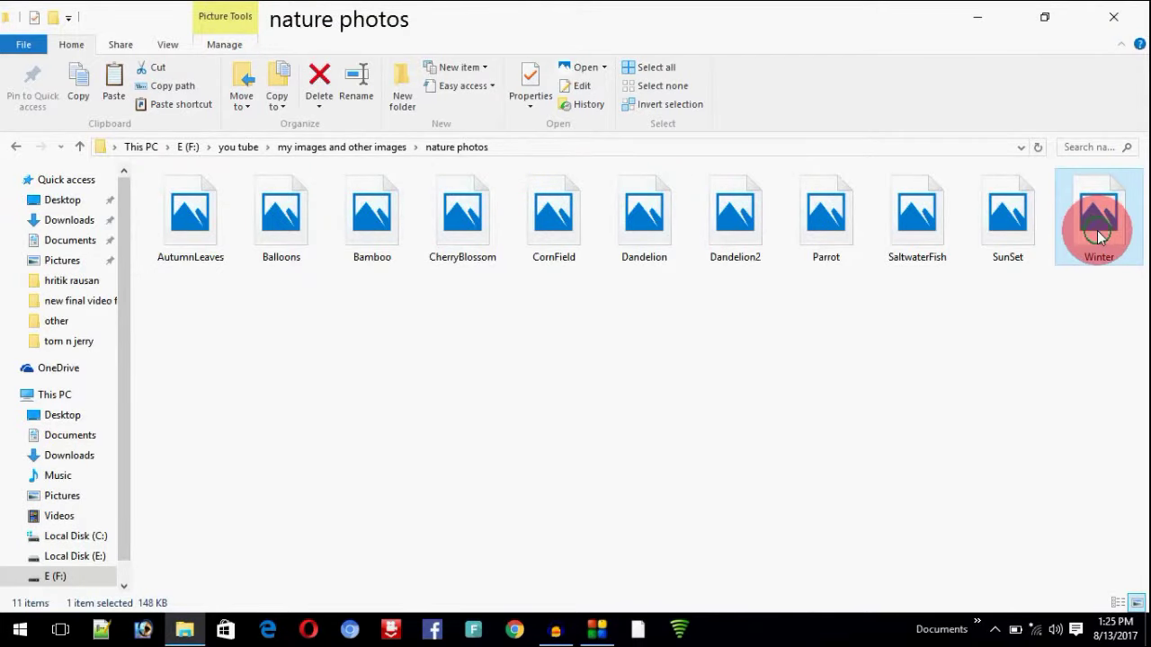
# Copy the Winter image and paste it onto the desktop.
pyautogui.rightClick(1094, 222)
pyautogui.click(964, 513)
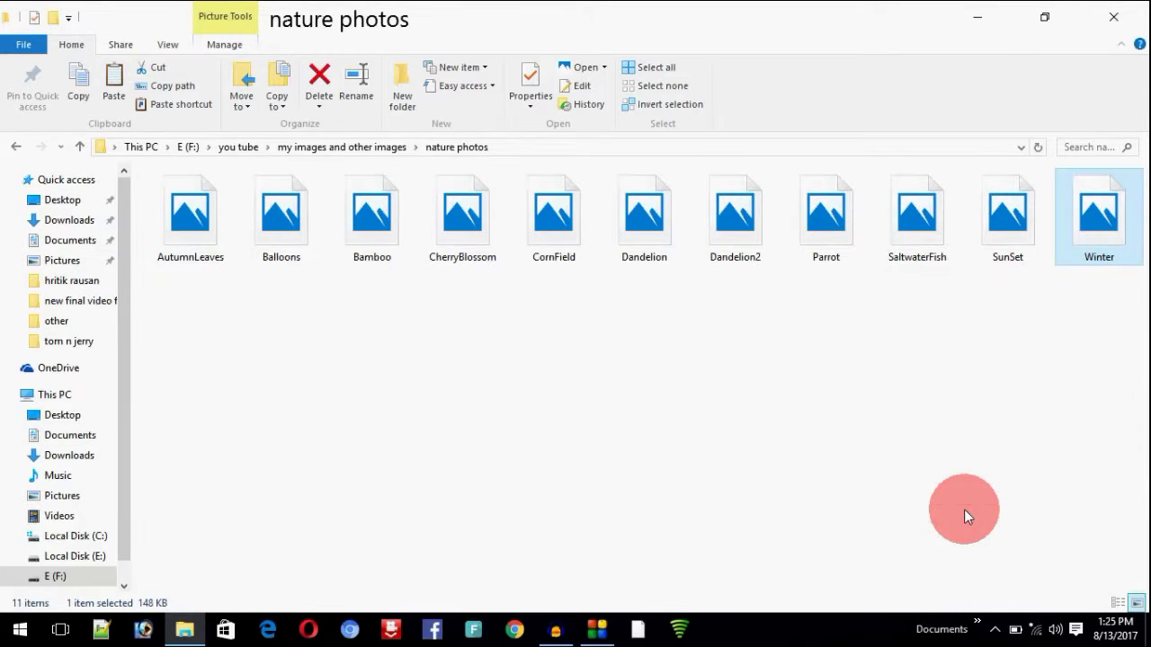
pyautogui.press('super+d')
pyautogui.rightClick(337, 526)
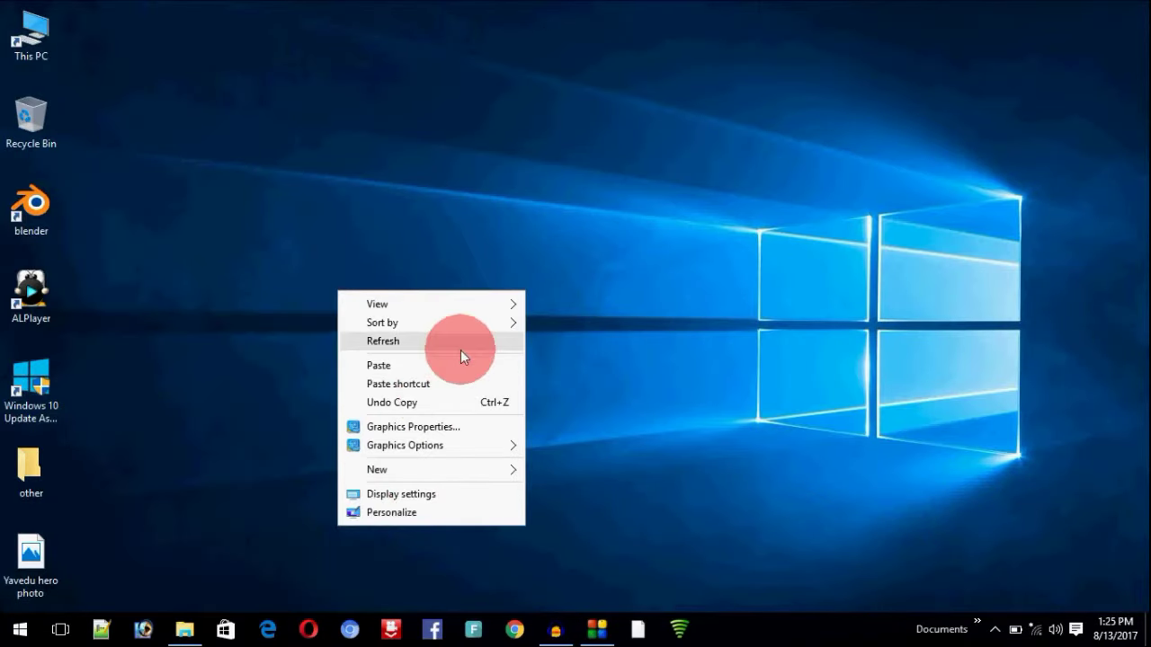
pyautogui.click(463, 362)
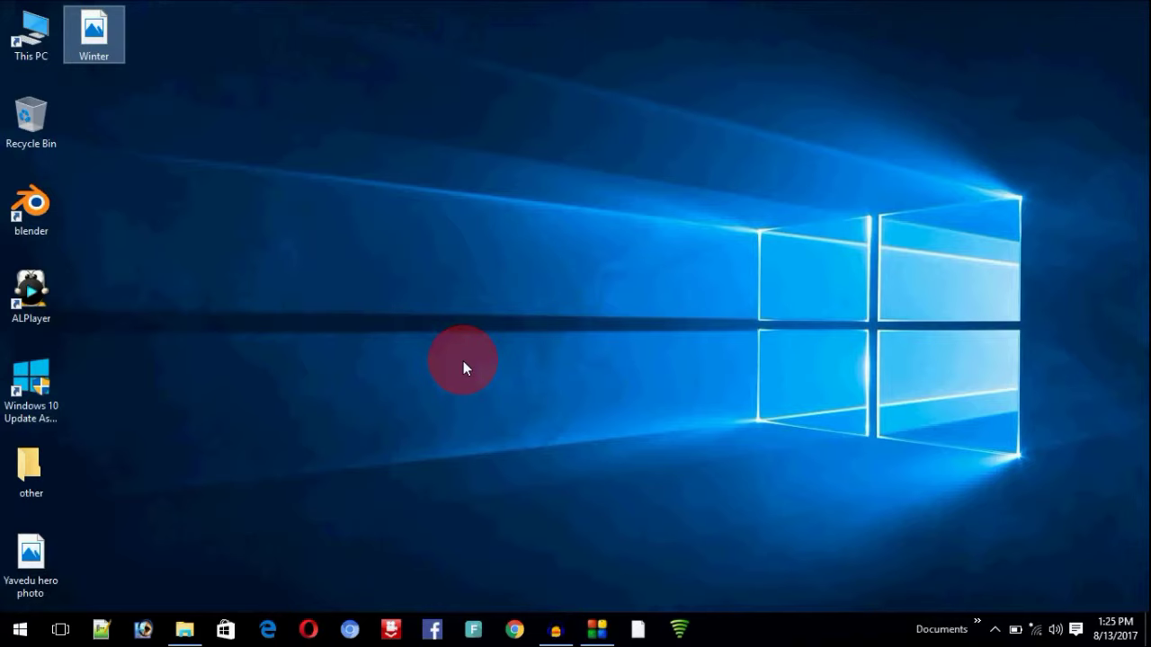
pyautogui.rightClick(383, 264)
pyautogui.click(428, 315)
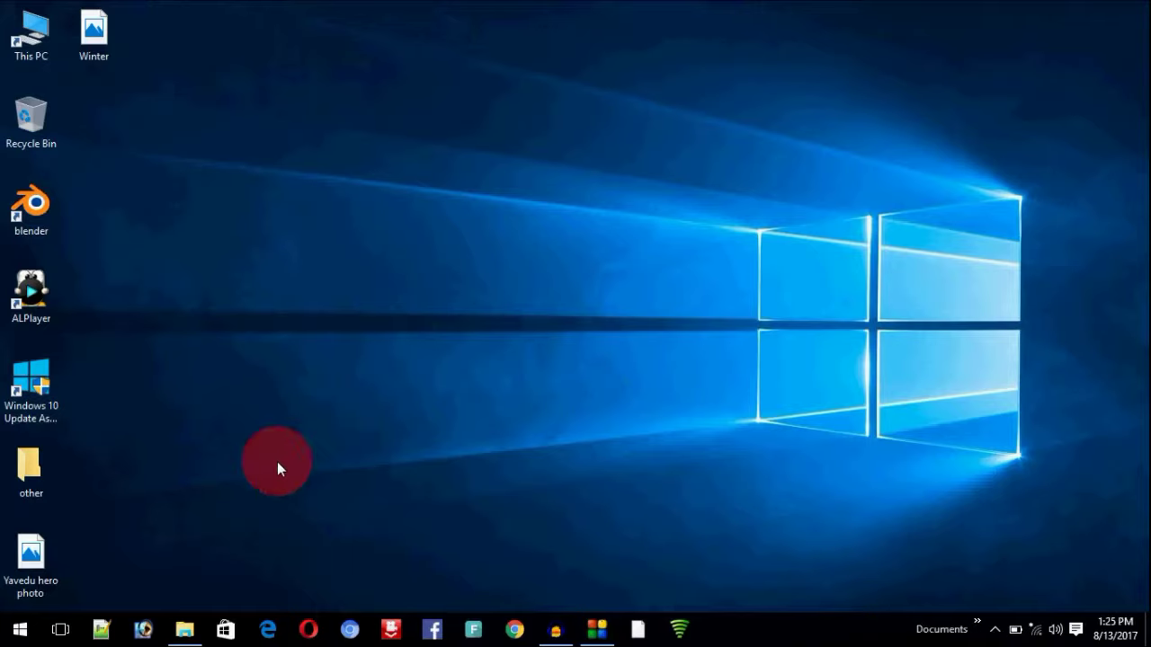
pyautogui.rightClick(348, 393)
pyautogui.click(400, 448)
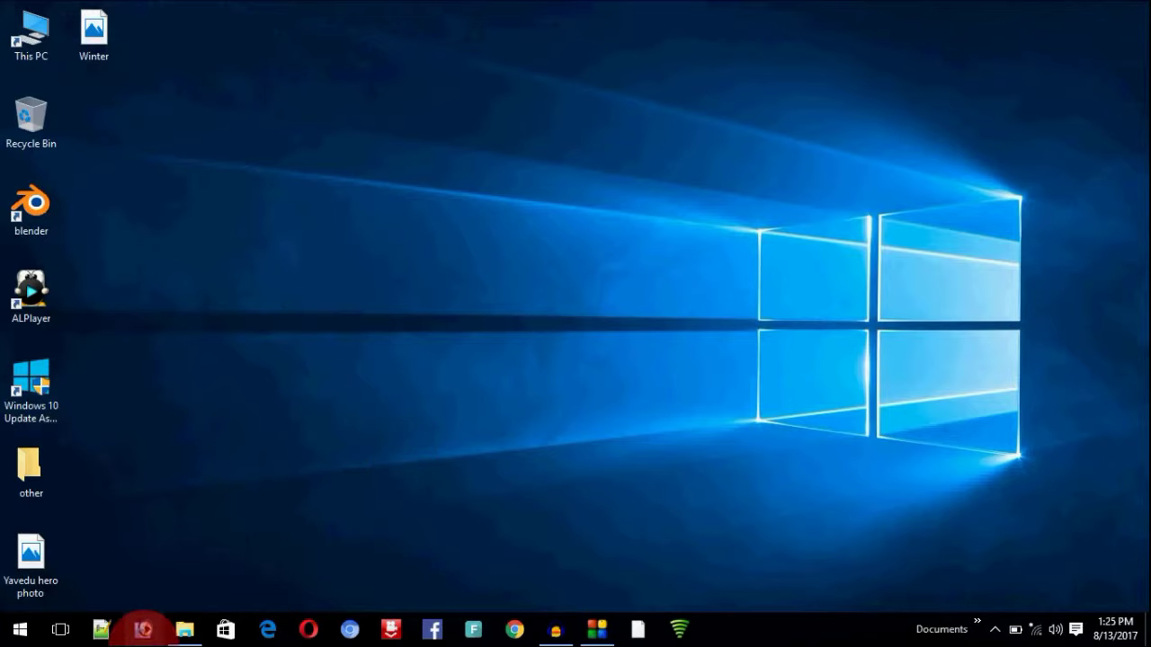
# Launch Photoshop, close or float the Navigator, Color, History and Layers palettes, then reset palette locations.
pyautogui.click(144, 629)
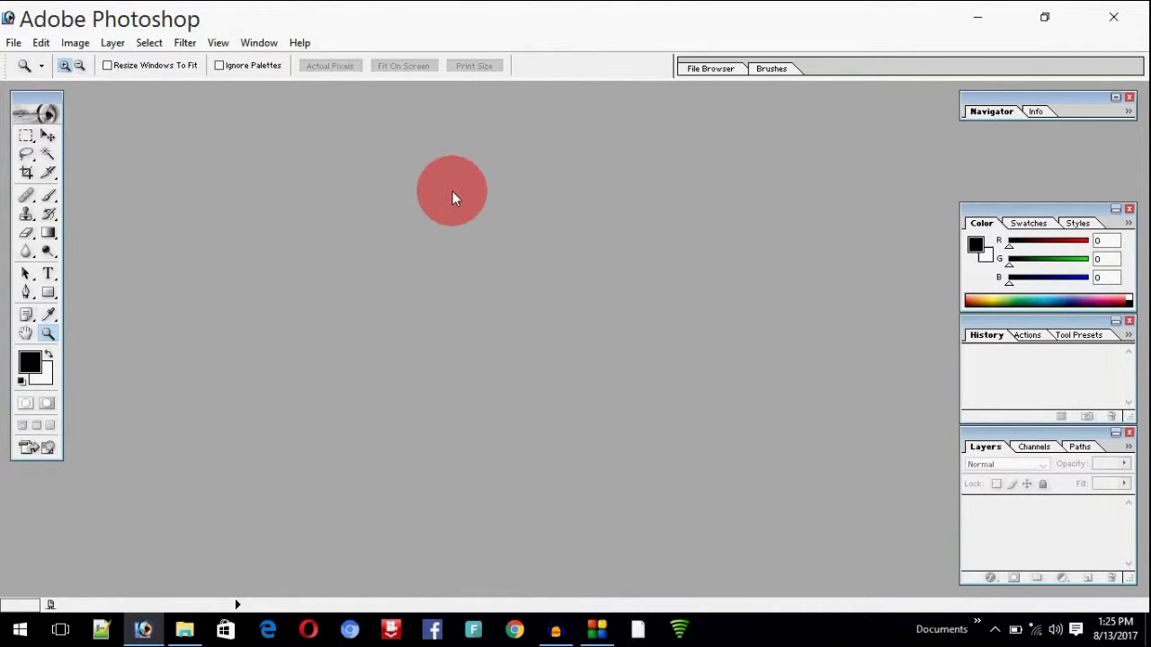
pyautogui.click(1129, 97)
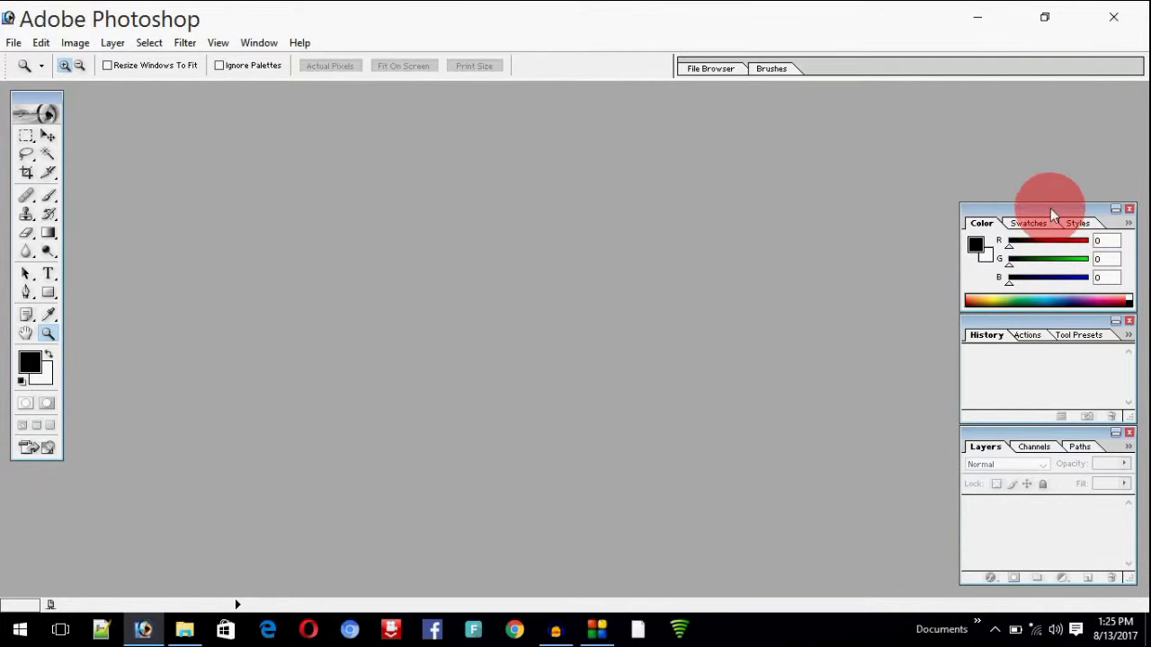
pyautogui.moveTo(1050, 210); pyautogui.dragTo(485, 196)
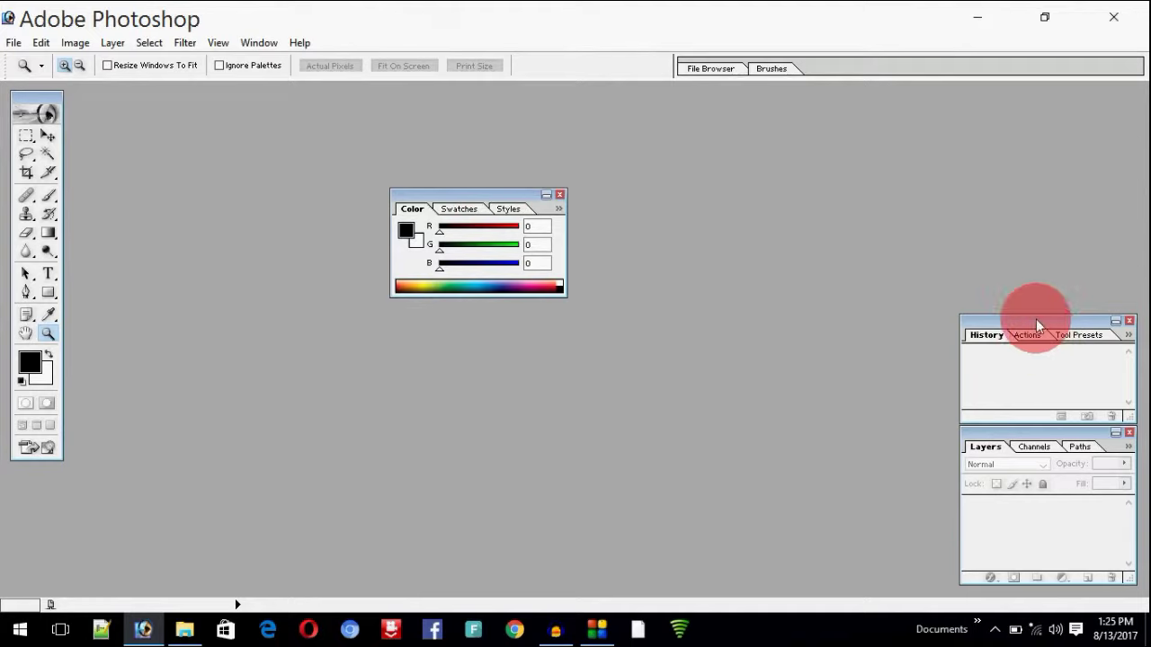
pyautogui.moveTo(1033, 319); pyautogui.dragTo(1019, 194)
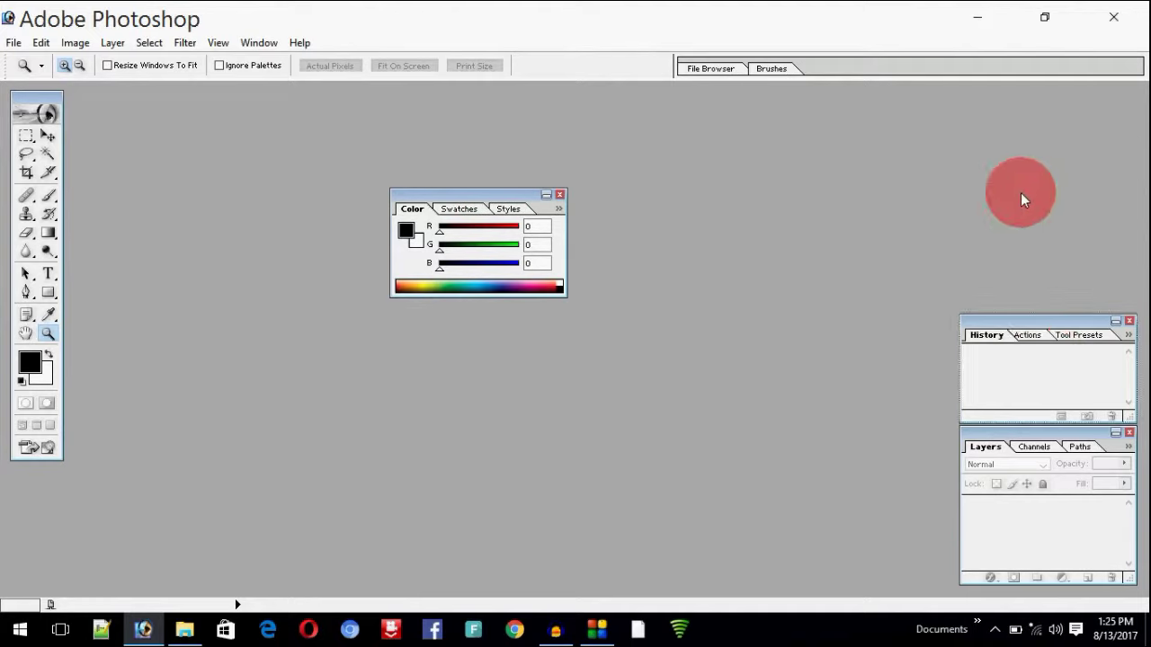
pyautogui.click(1129, 433)
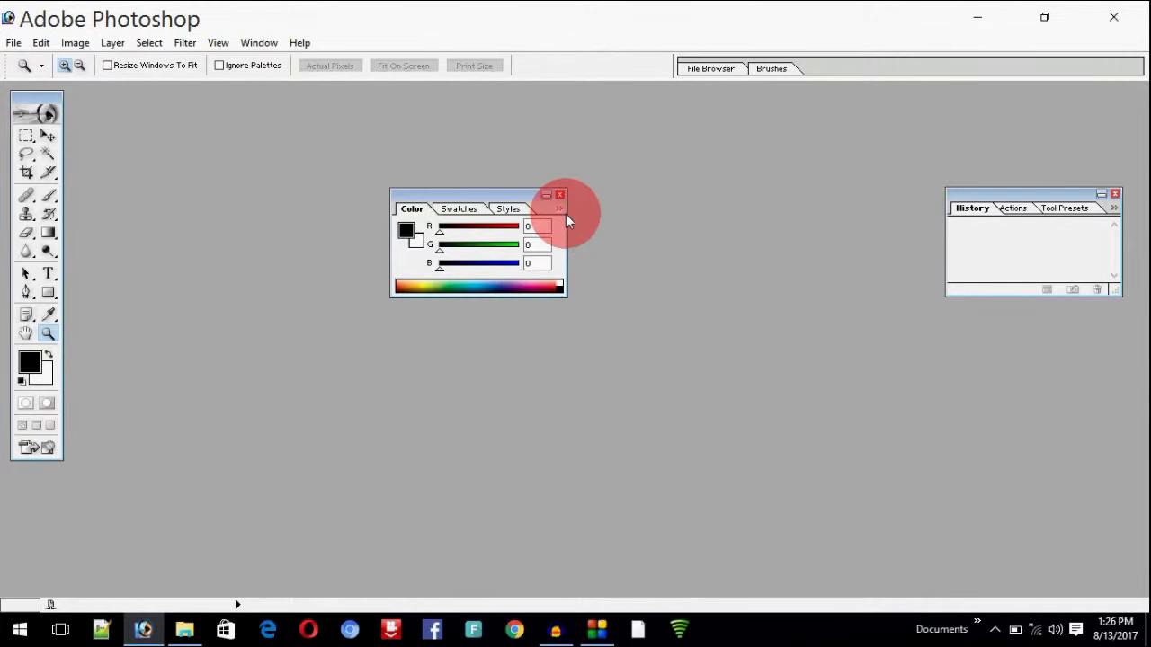
pyautogui.click(267, 43)
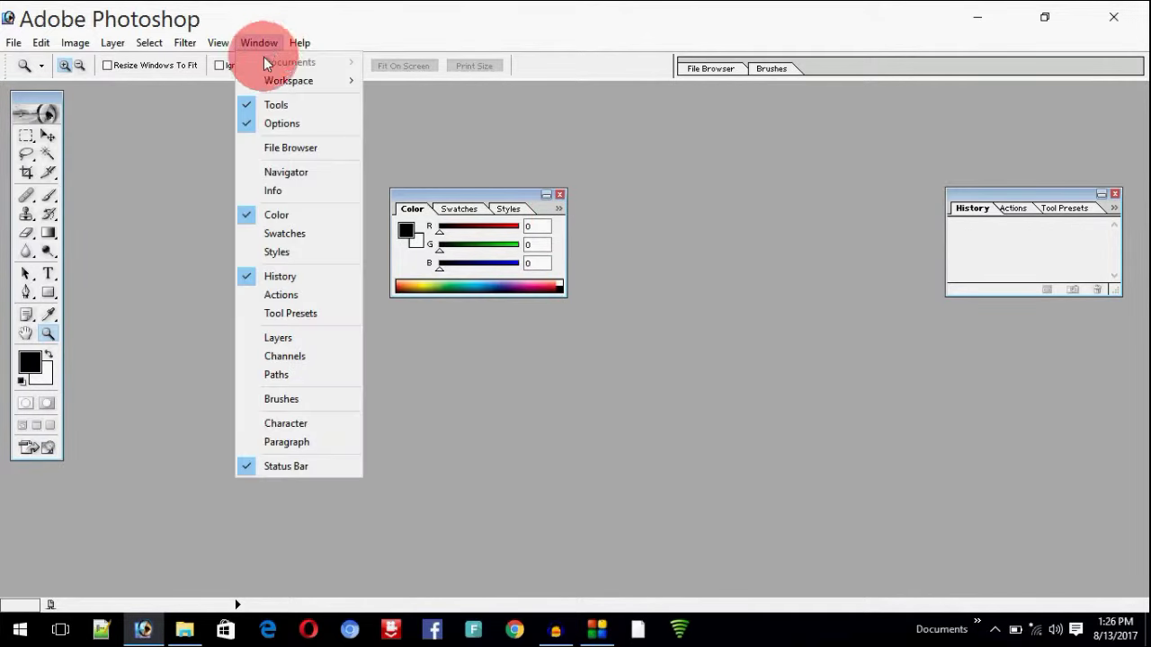
pyautogui.moveTo(289, 80)
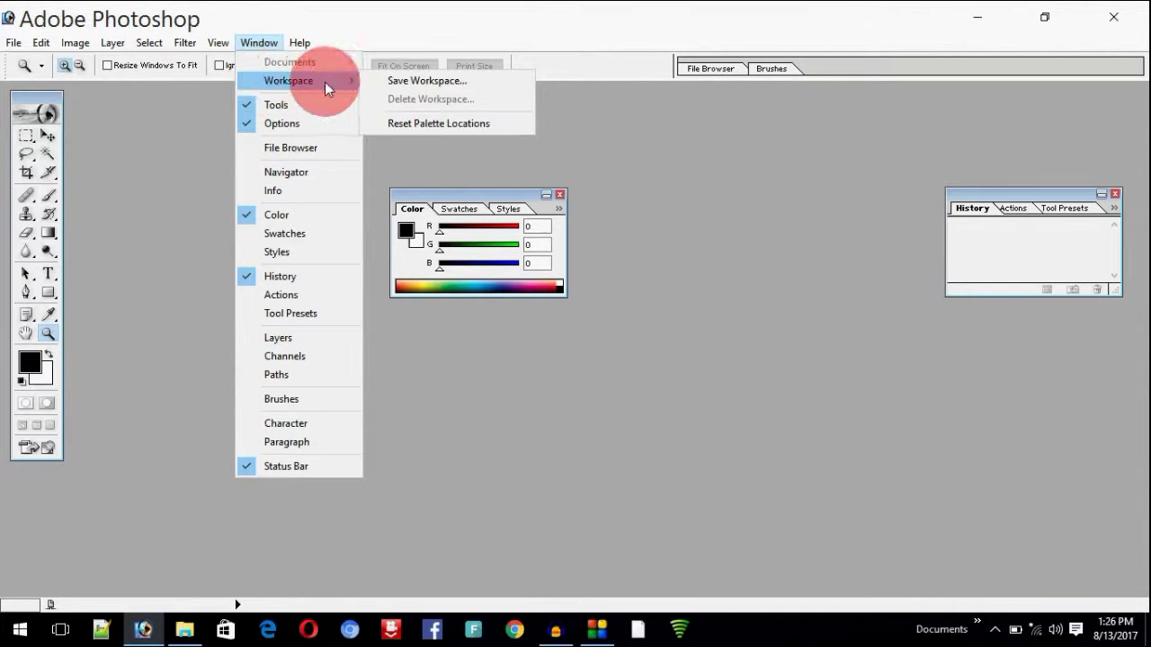
pyautogui.click(438, 124)
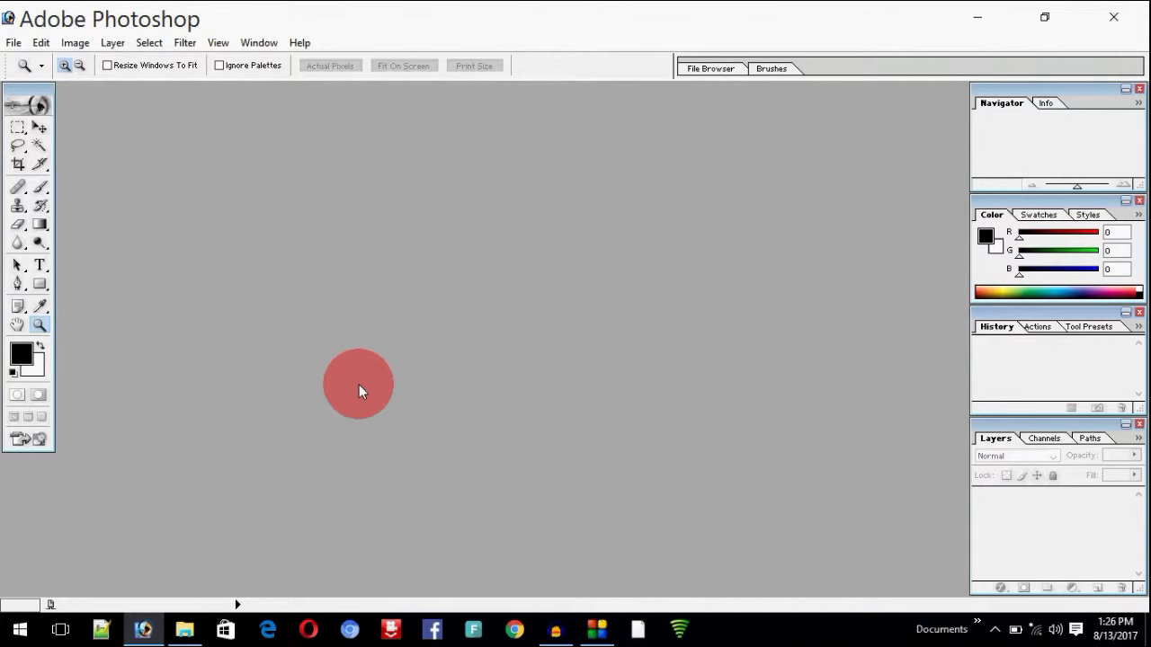
# Drag Winter and Yavedu hero photo onto Photoshop's taskbar button, placing the photo window beside Winter.
pyautogui.press('super+d')
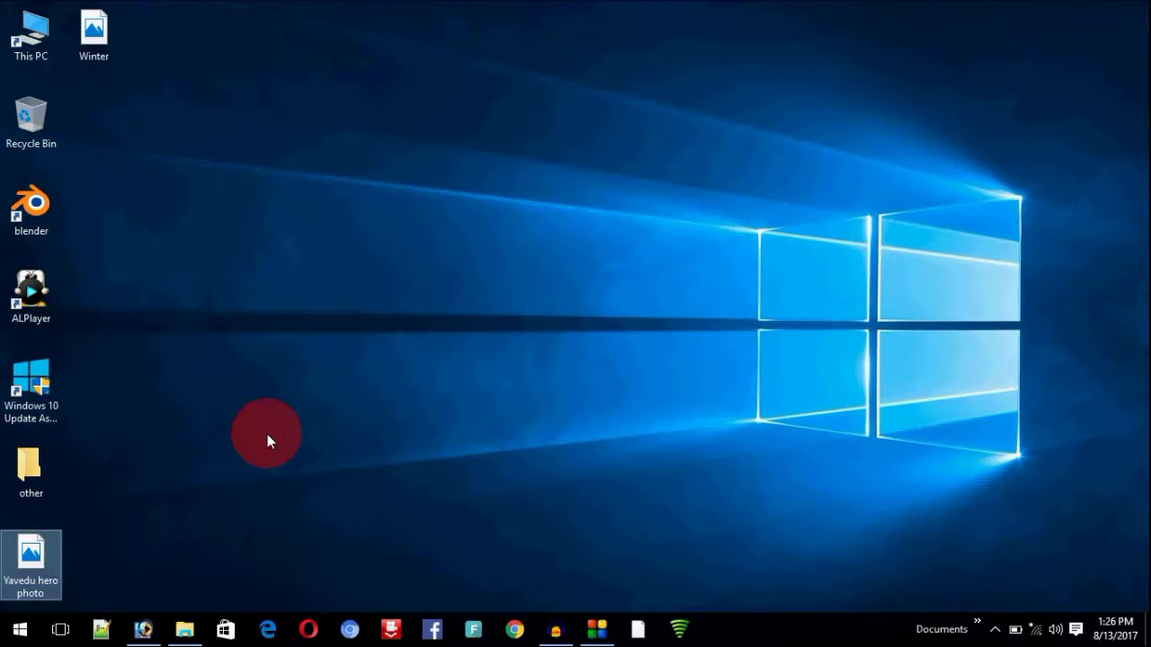
pyautogui.click(96, 29)
pyautogui.moveTo(97, 28); pyautogui.dragTo(145, 636)
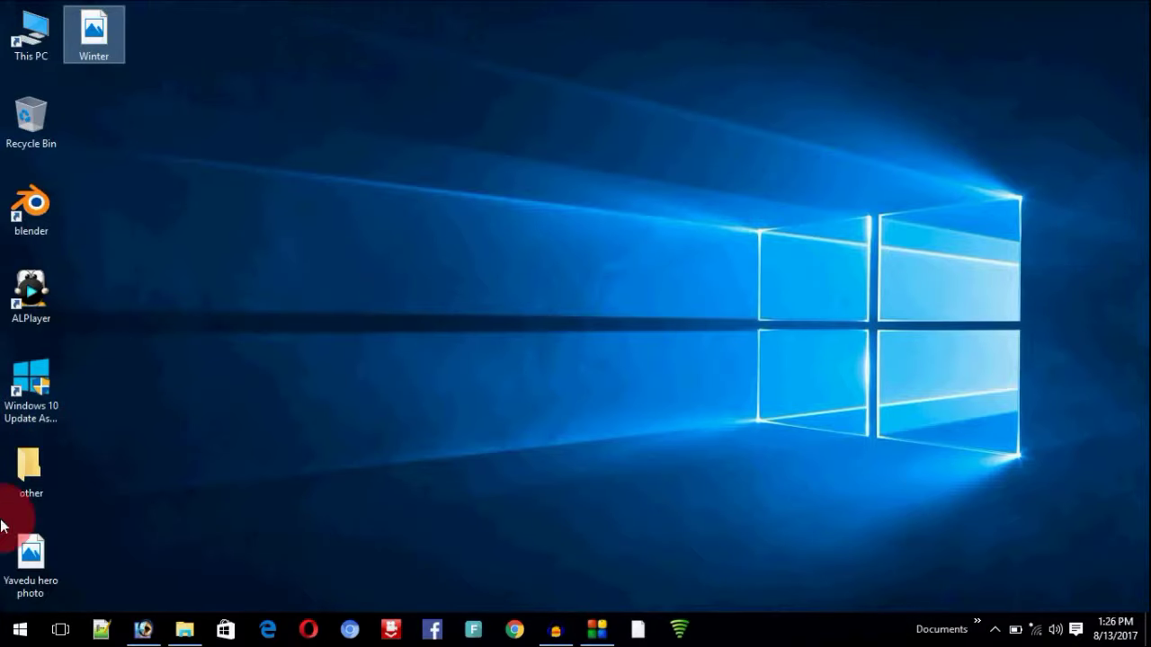
pyautogui.moveTo(31, 557)
pyautogui.mouseDown()
pyautogui.moveTo(148, 642)
pyautogui.moveTo(740, 391)
pyautogui.mouseUp()
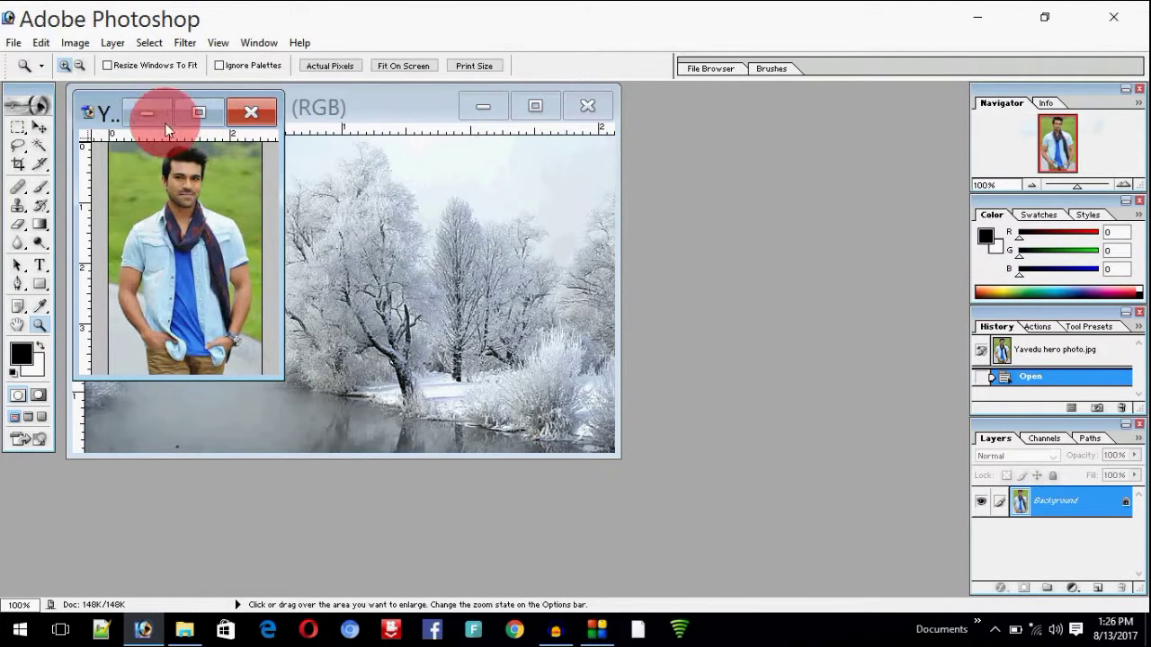
pyautogui.moveTo(105, 106)
pyautogui.mouseDown()
pyautogui.moveTo(613, 169)
pyautogui.moveTo(665, 156)
pyautogui.mouseUp()
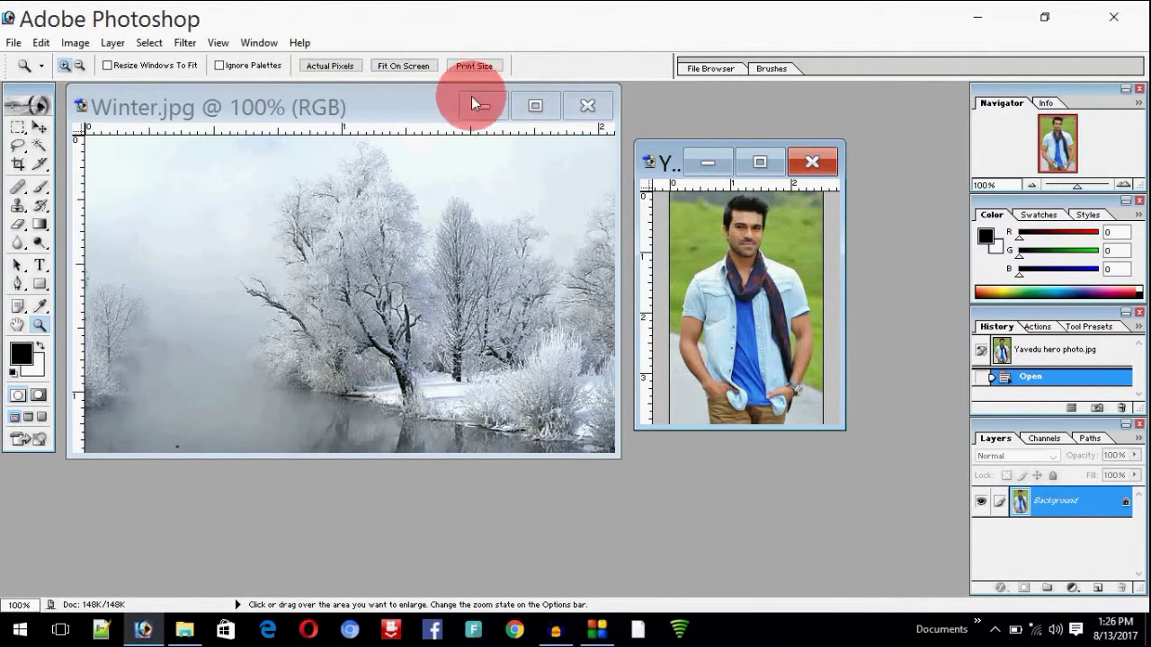
pyautogui.click(760, 162)
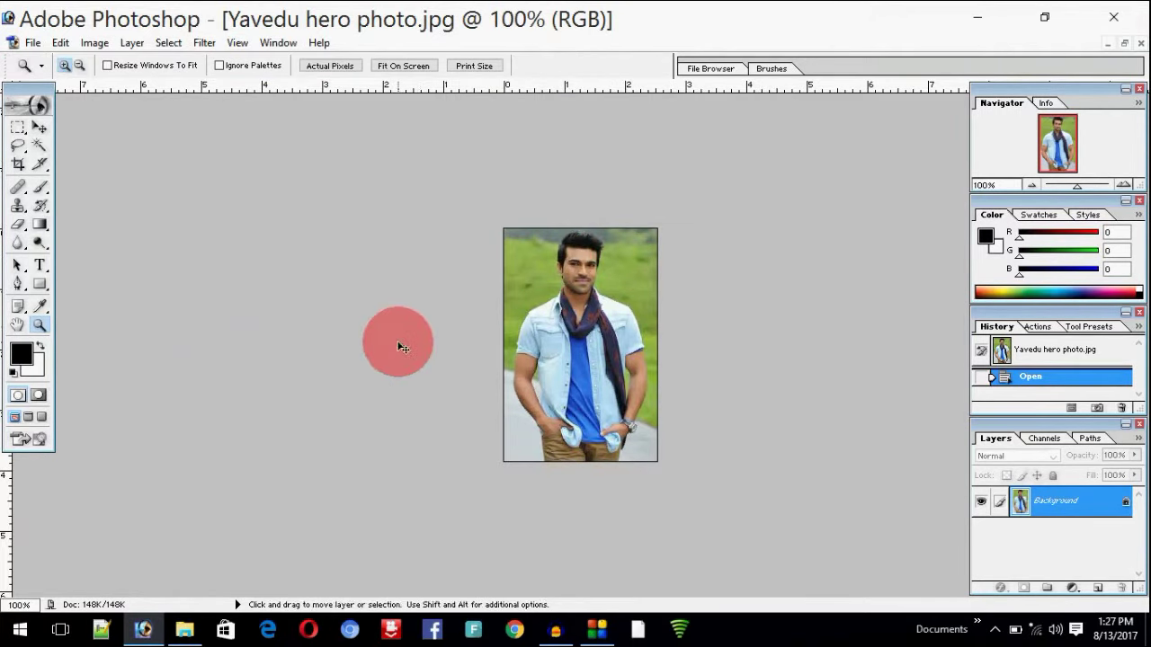
pyautogui.hotkey('ctrl', '+')
pyautogui.hotkey('ctrl', '+')
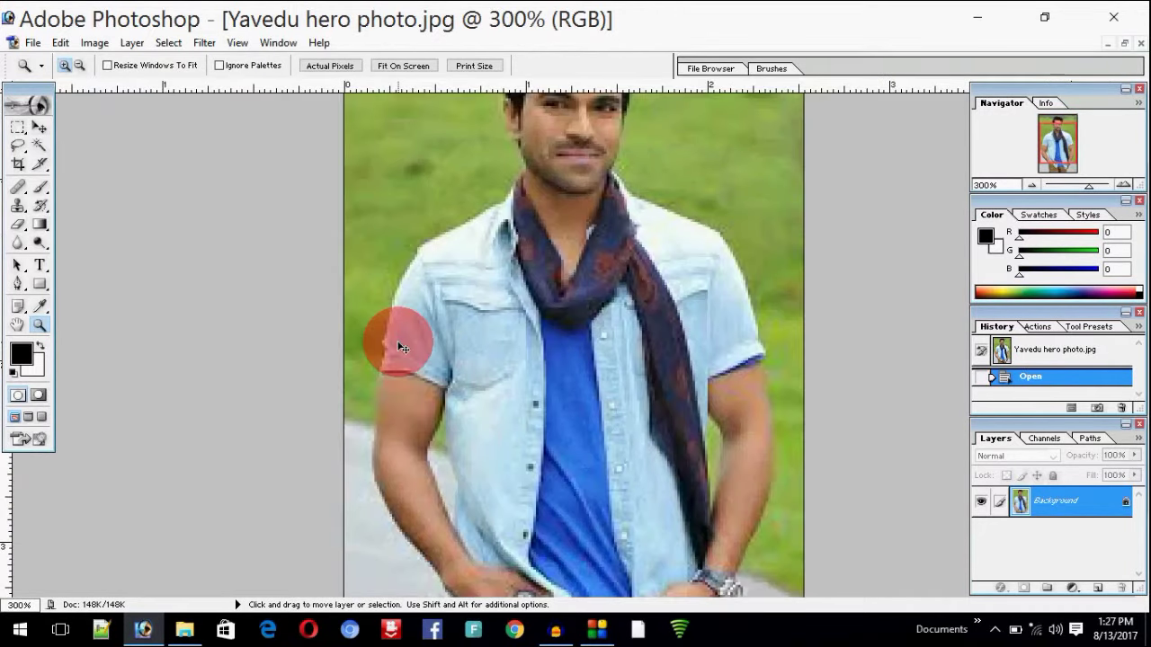
pyautogui.hotkey('ctrl', '-')
pyautogui.hotkey('ctrl', '-')
pyautogui.hotkey('ctrl', '-')
pyautogui.hotkey('ctrl', '+')
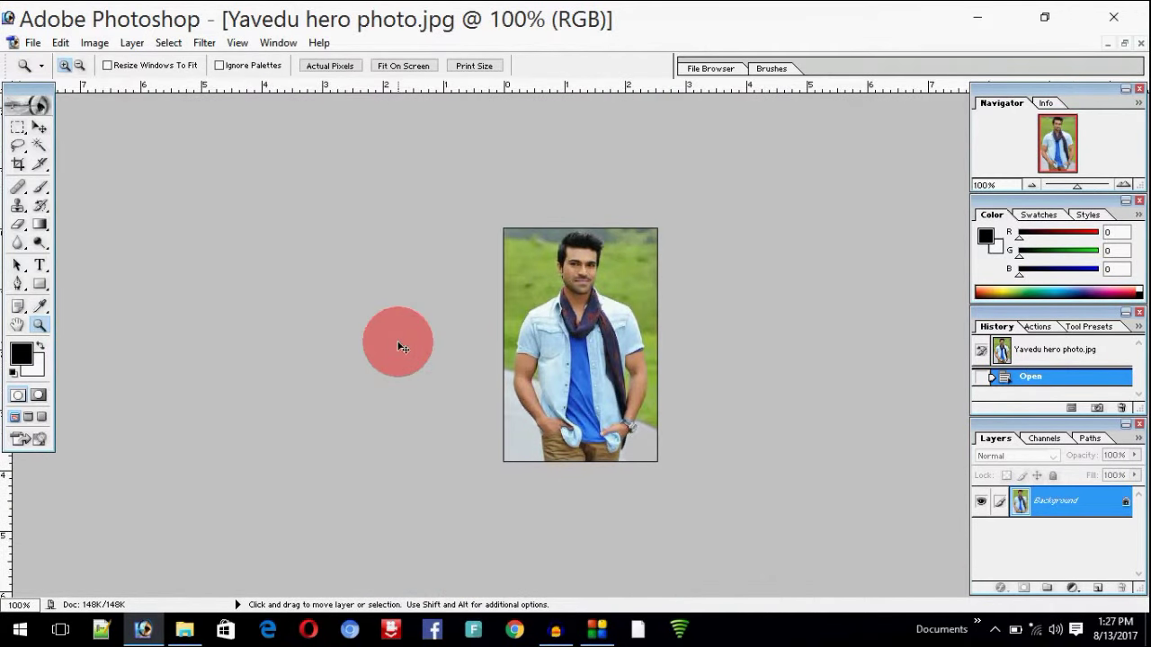
pyautogui.hotkey('ctrl', '+')
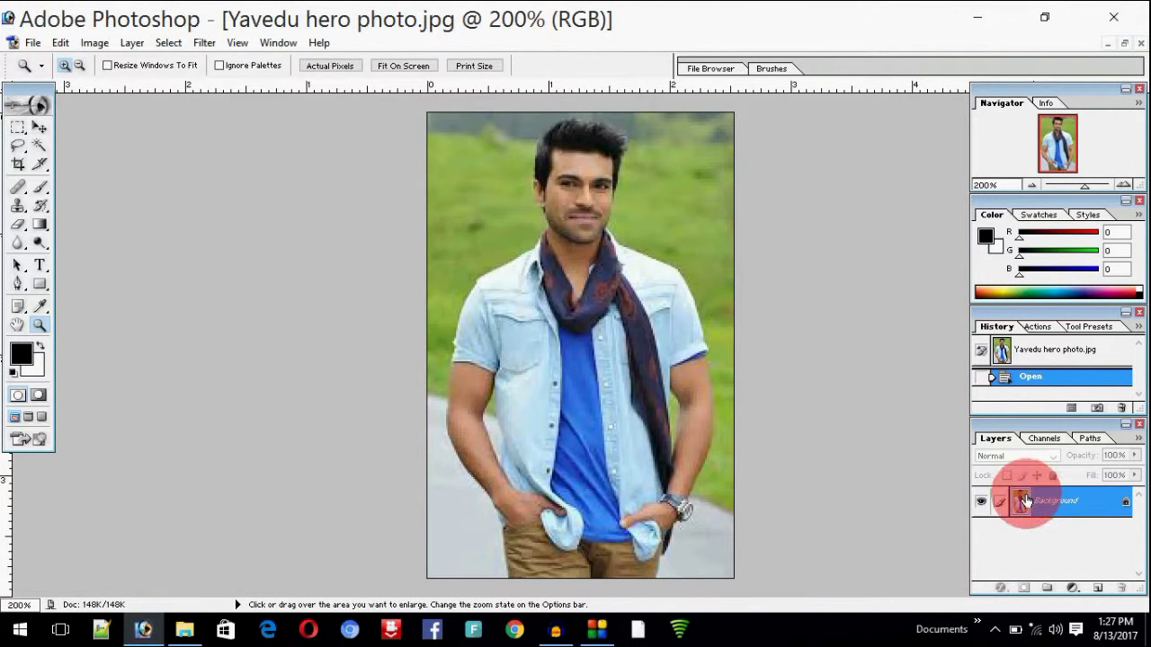
# Restore the photo window and zoom the man's photo to 66.67%, then back to 100%.
pyautogui.click(1123, 42)
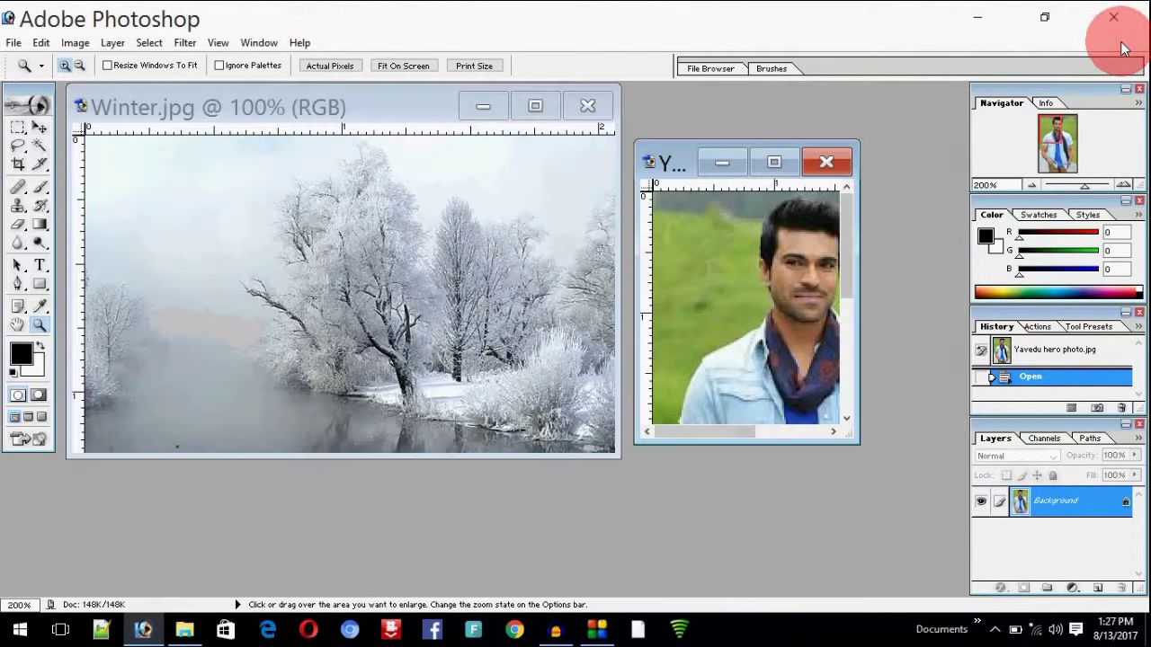
pyautogui.press('ctrl')
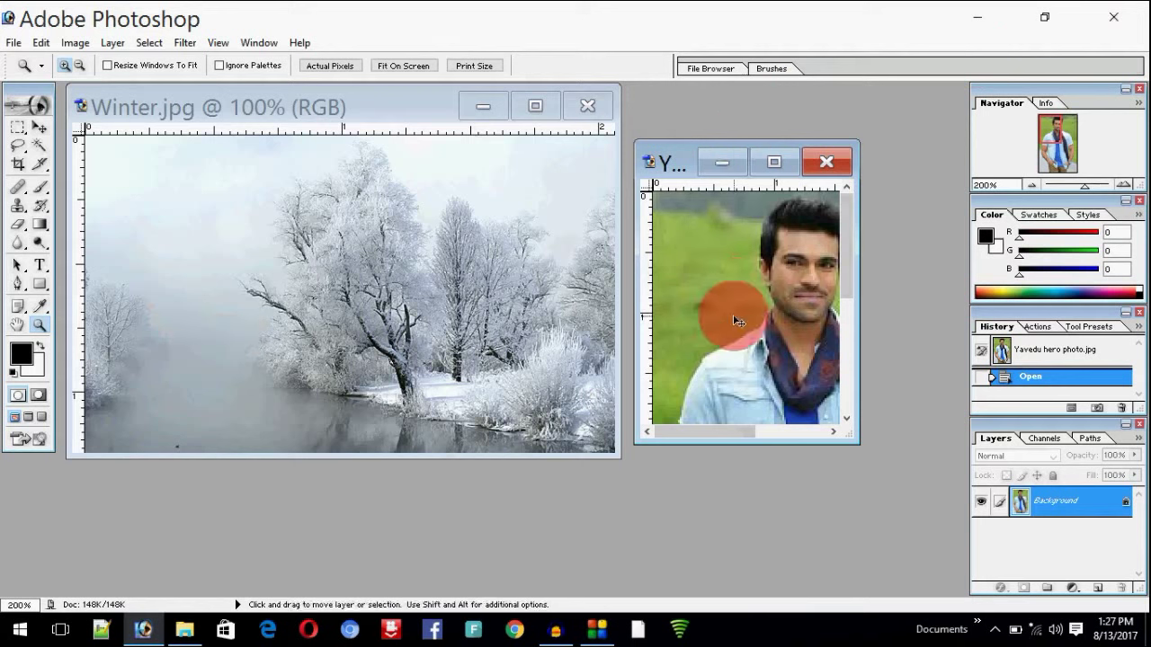
pyautogui.hotkey('ctrl', '-')
pyautogui.hotkey('ctrl', '-')
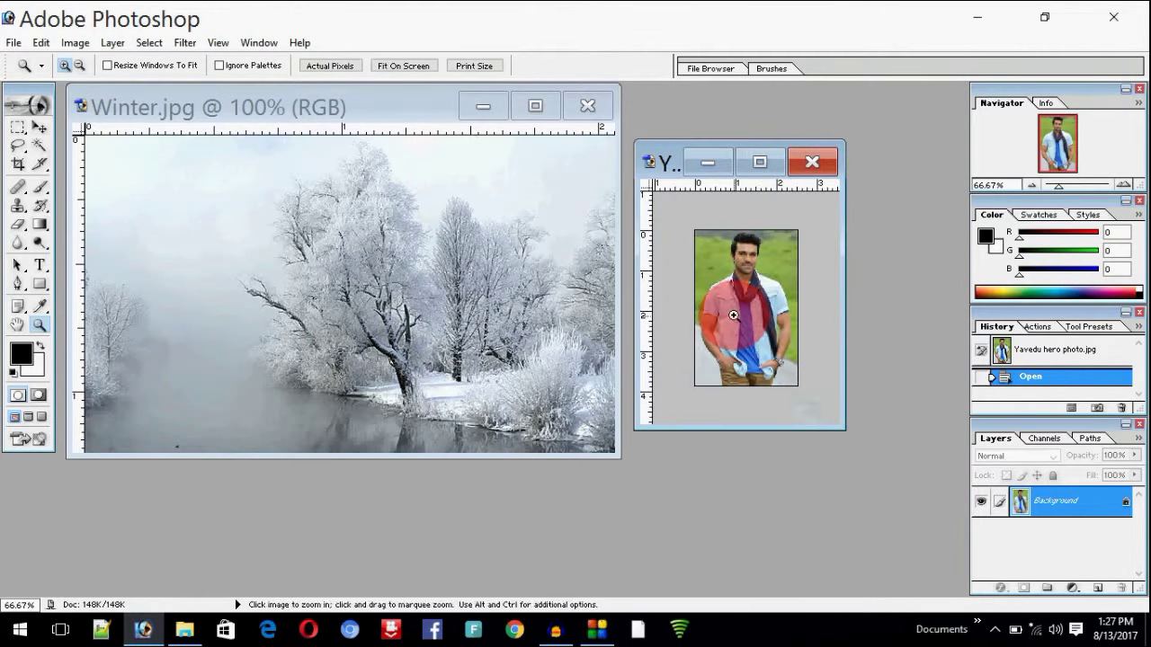
pyautogui.click(750, 267)
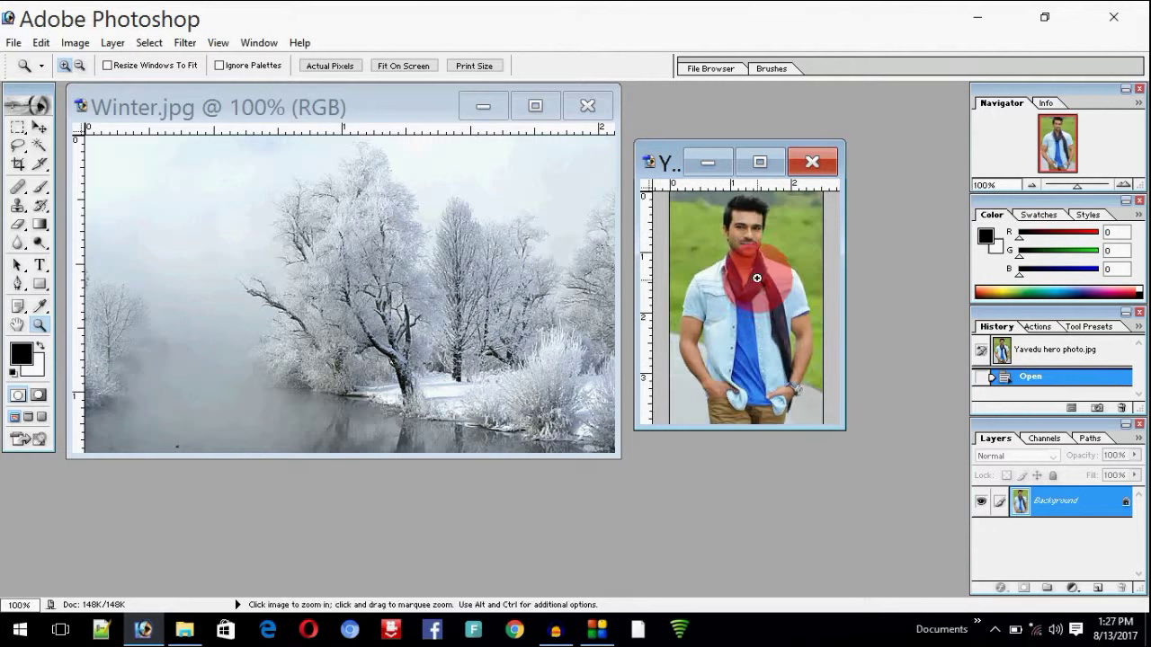
# Duplicate the Background into Layer 1 with Ctrl+J and hide the Background layer.
pyautogui.moveTo(1039, 508); pyautogui.dragTo(994, 415)
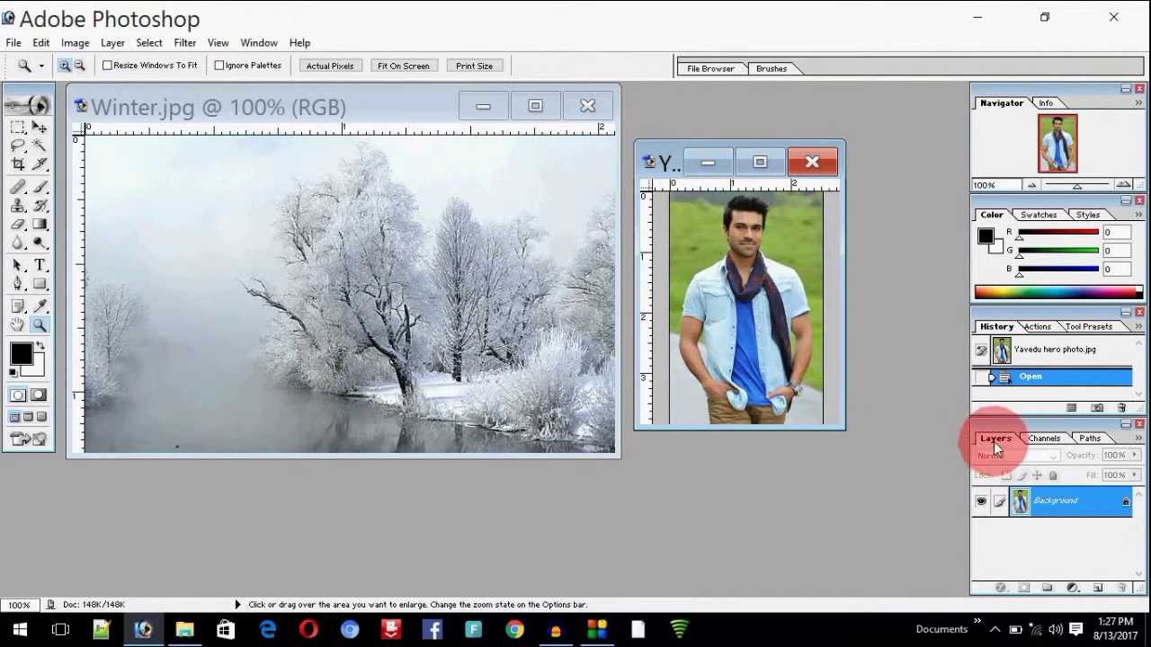
pyautogui.moveTo(1095, 541); pyautogui.dragTo(1070, 510)
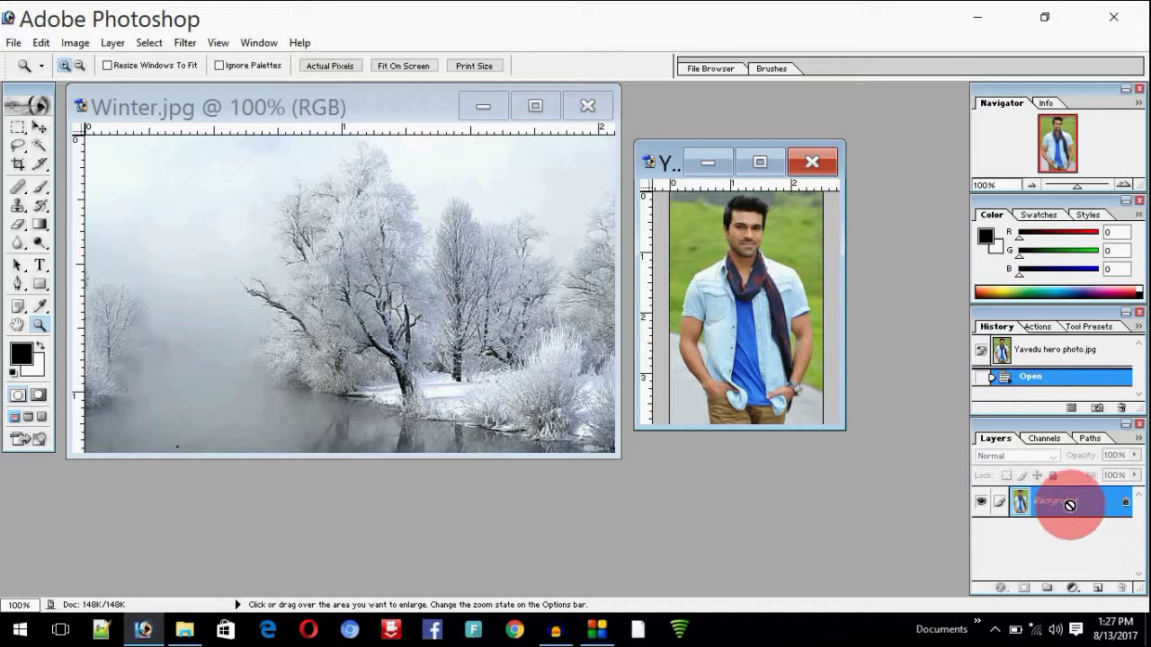
pyautogui.hotkey('ctrl', 'j')
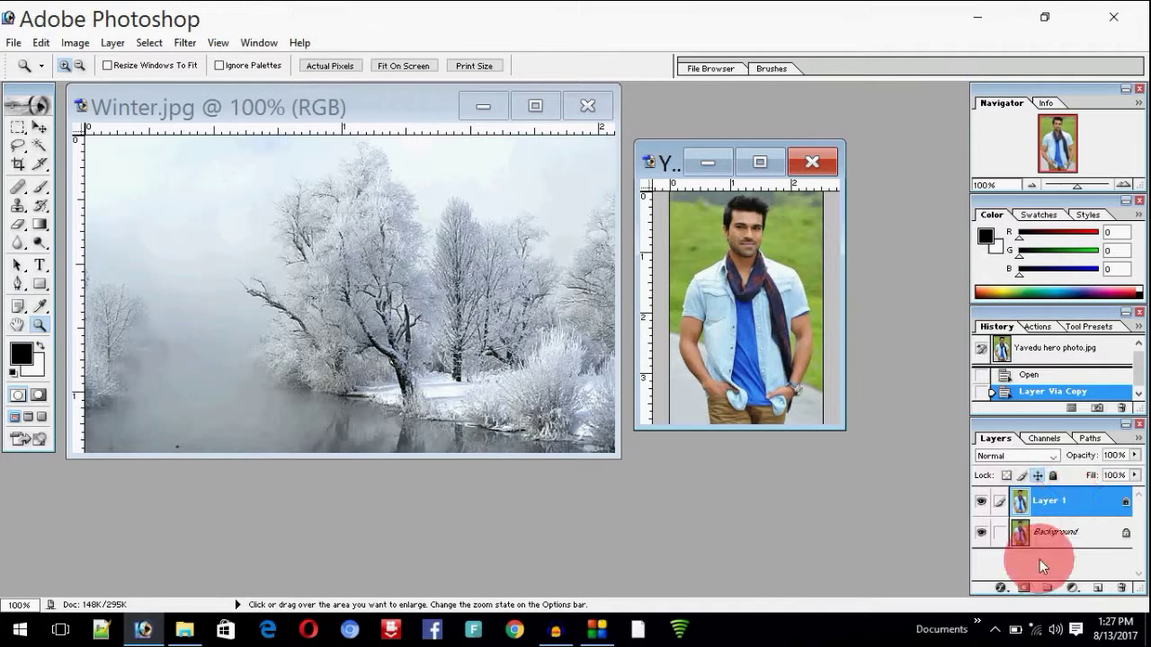
pyautogui.moveTo(1071, 511); pyautogui.dragTo(1035, 509)
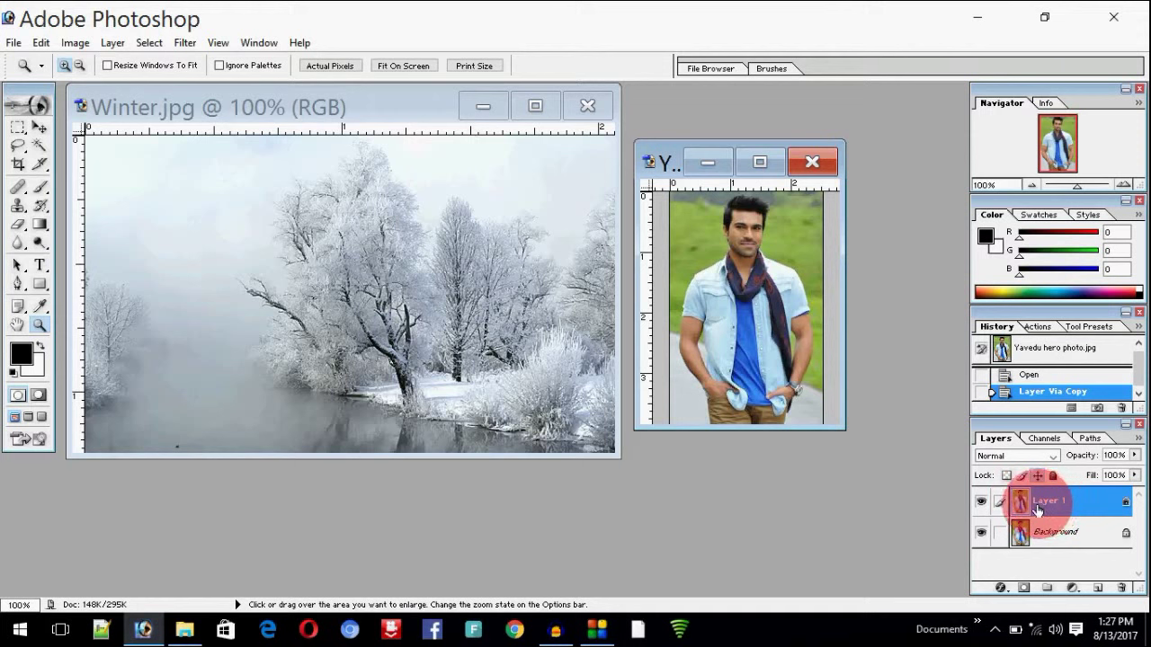
pyautogui.moveTo(1039, 510)
pyautogui.mouseDown()
pyautogui.moveTo(1033, 538)
pyautogui.moveTo(984, 538)
pyautogui.mouseUp()
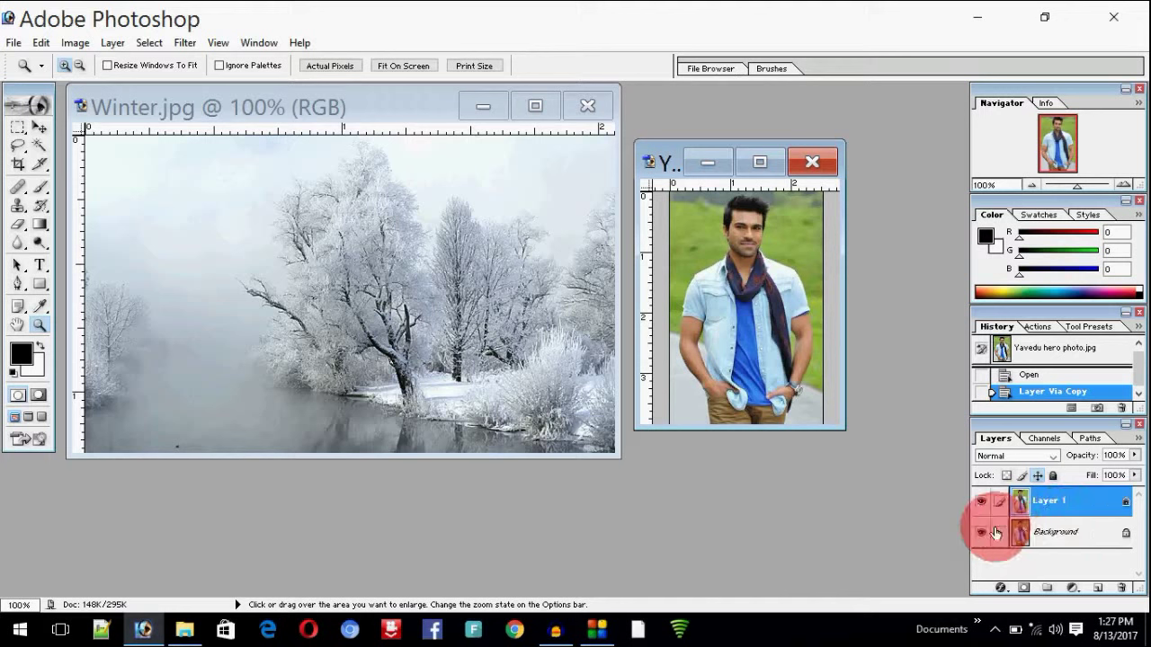
pyautogui.moveTo(980, 542); pyautogui.dragTo(1048, 515)
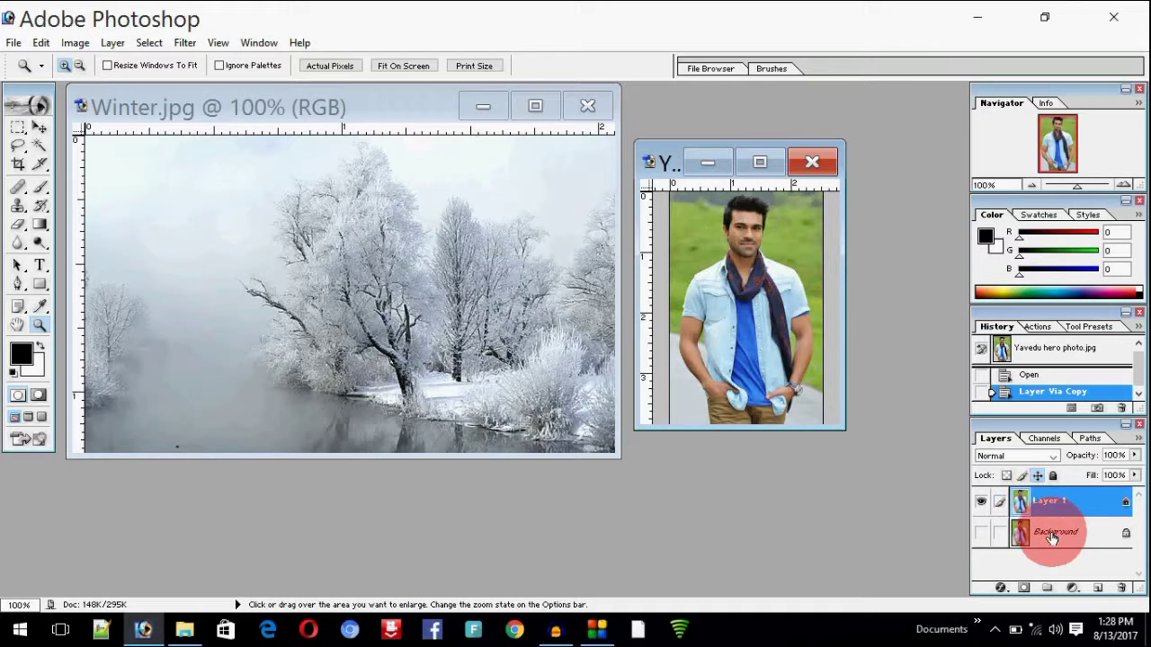
# Maximize the hero photo window and set its zoom to 200%.
pyautogui.click(759, 163)
pyautogui.press('ctrl')
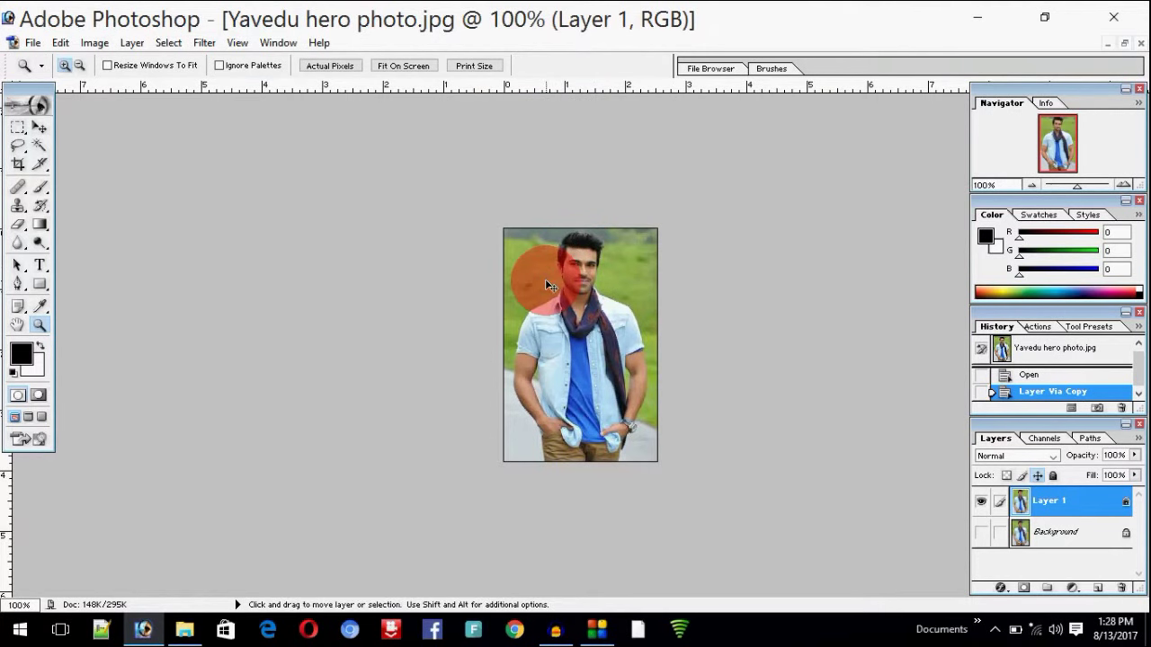
pyautogui.doubleClick(545, 279)
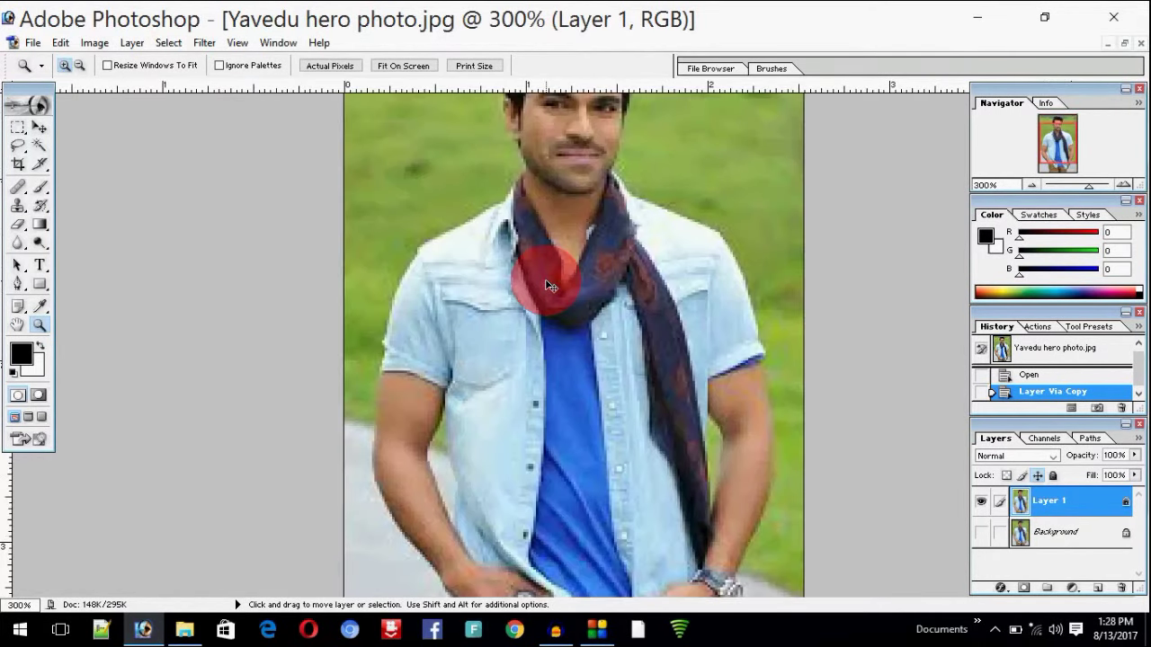
pyautogui.hotkey('ctrl', '-')
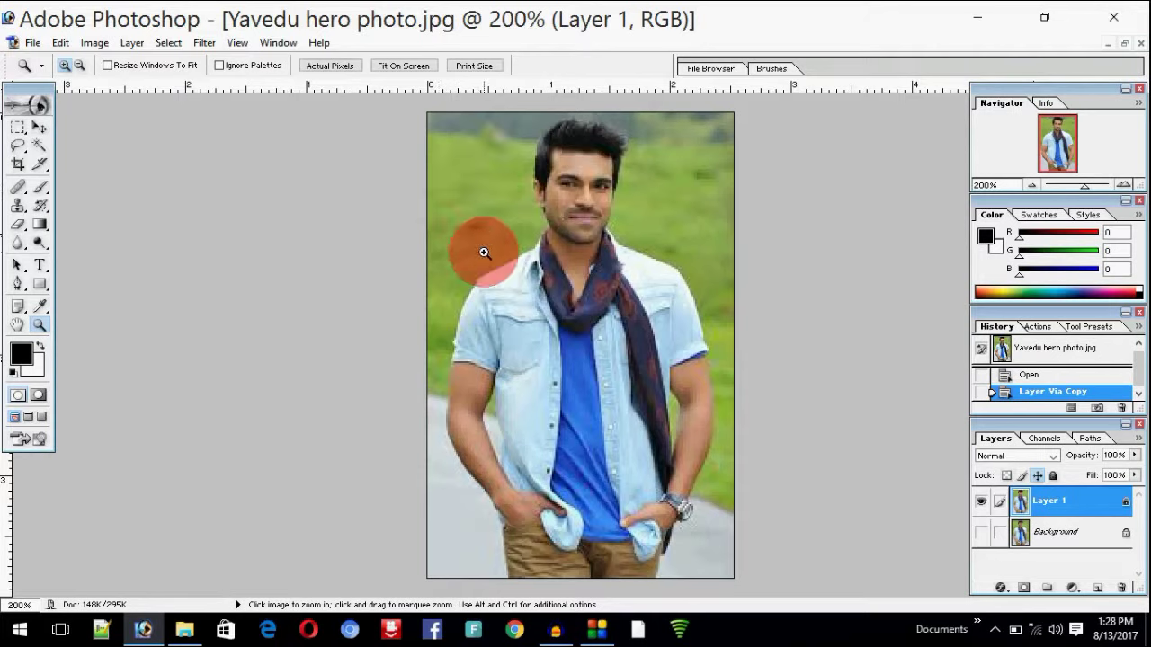
# Select the green grass right of the man with the Magic Wand at tolerance 32.
pyautogui.click(41, 144)
pyautogui.click(490, 187)
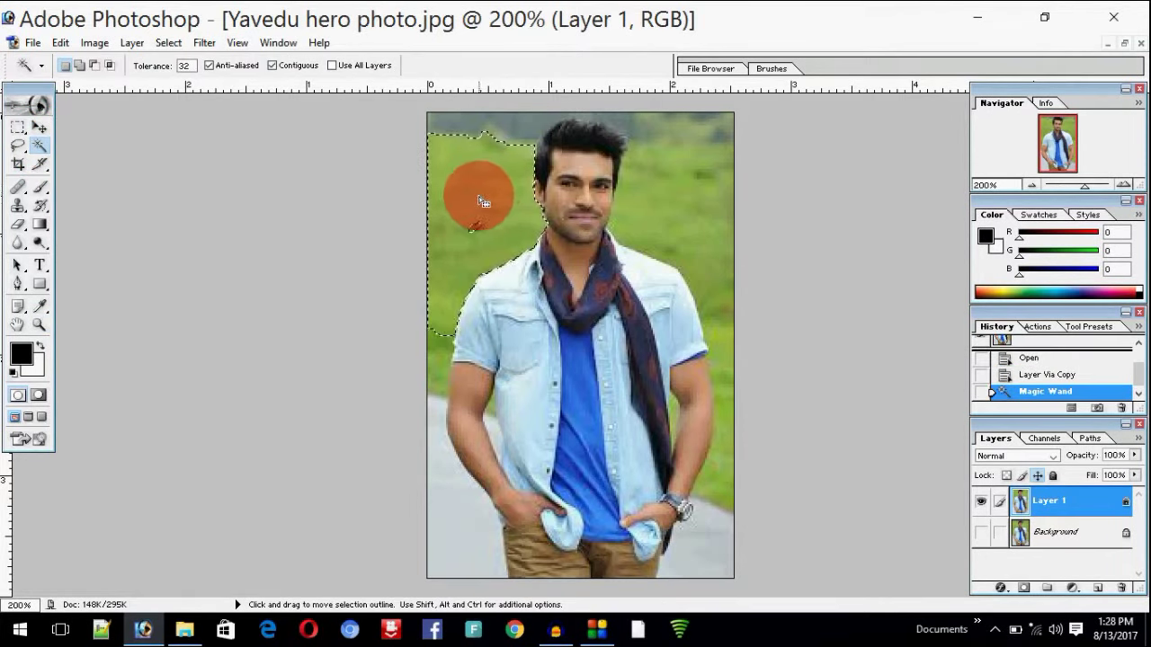
pyautogui.click(648, 207)
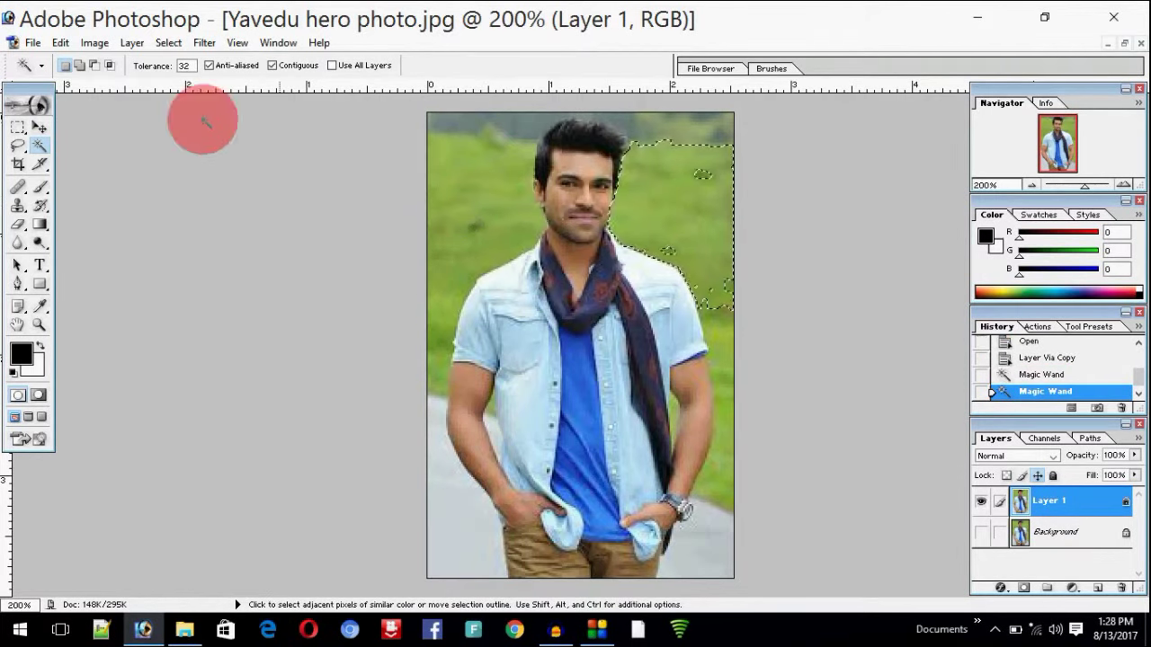
# Switch to the Magnetic Lasso and make a first trace at the bottom edge, dismissing the empty-selection warning.
pyautogui.click(18, 148)
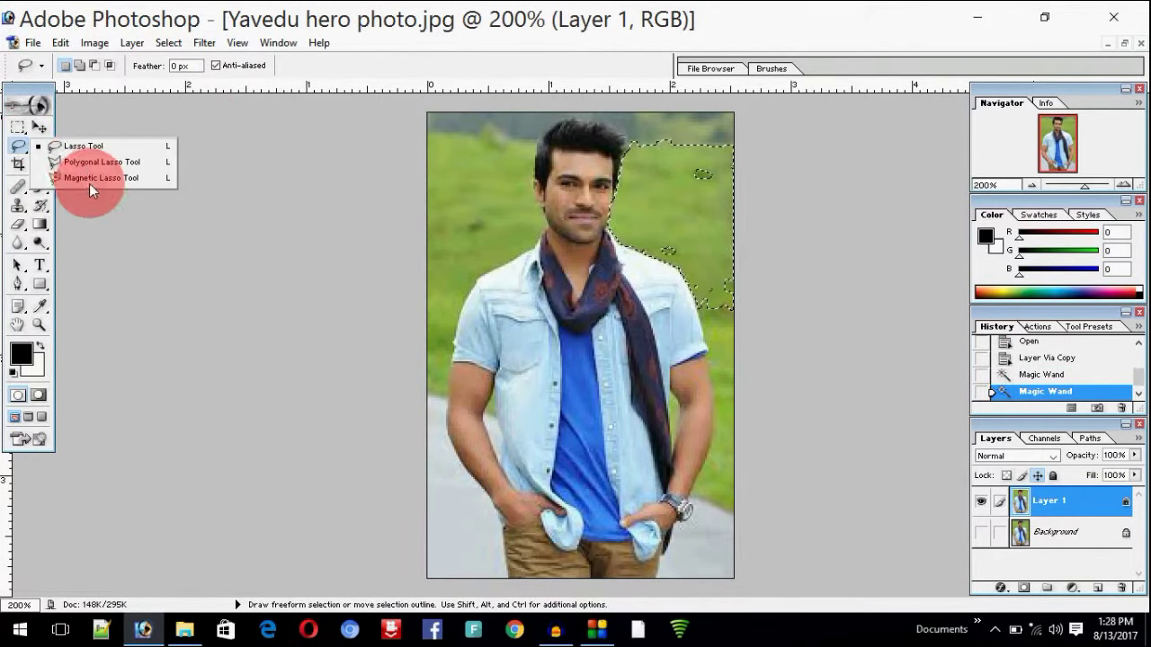
pyautogui.click(90, 184)
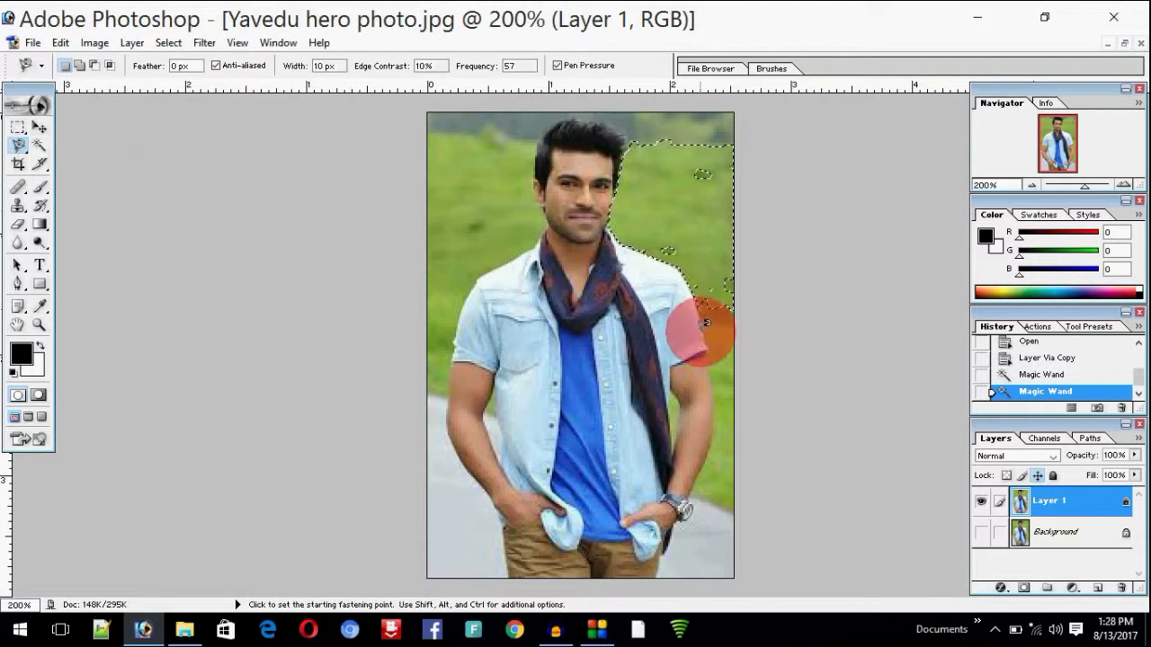
pyautogui.click(681, 575)
pyautogui.moveTo(671, 567)
pyautogui.mouseDown()
pyautogui.moveTo(698, 553)
pyautogui.moveTo(667, 567)
pyautogui.mouseUp()
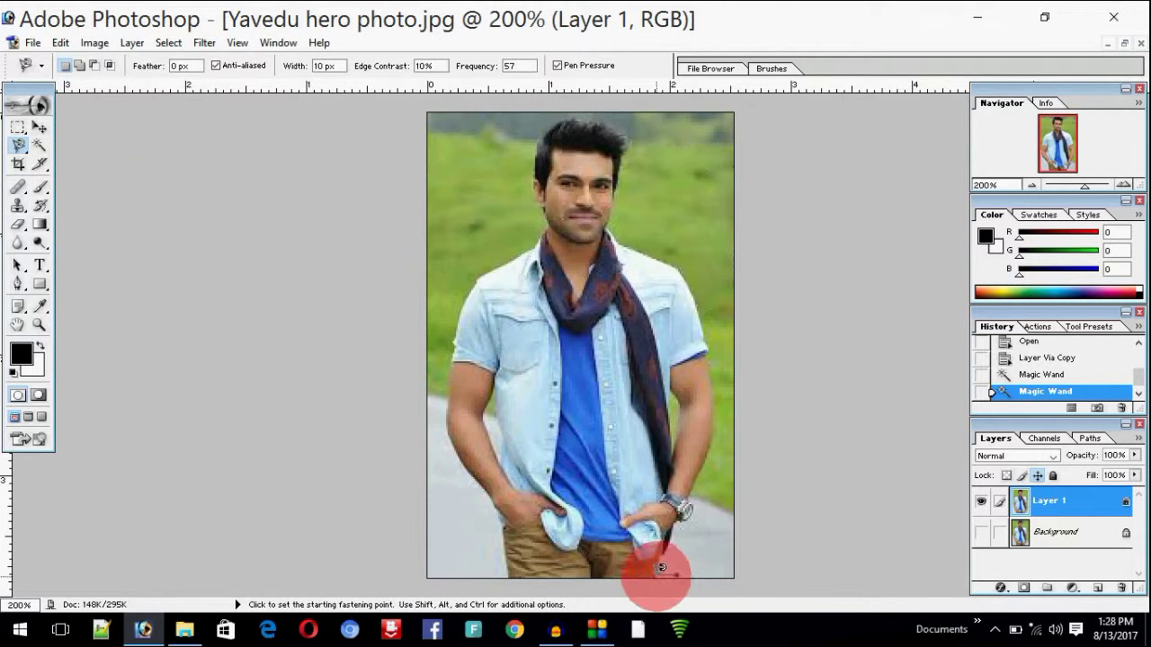
pyautogui.doubleClick(662, 572)
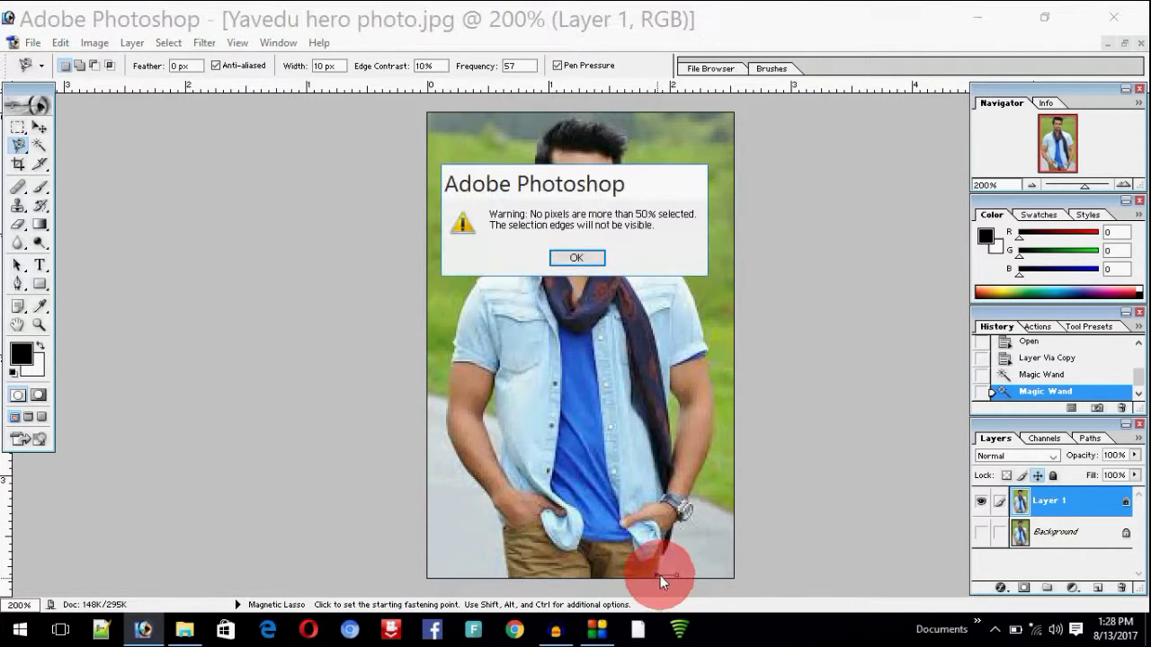
pyautogui.click(577, 258)
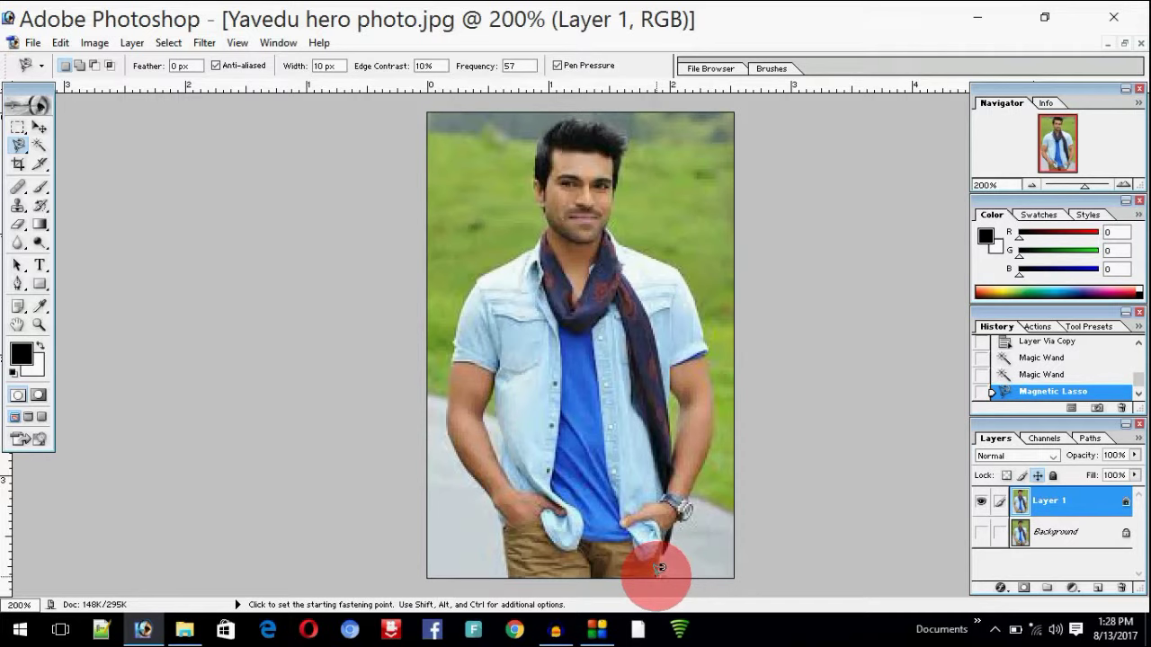
# Trace along the hand and arm and close the selection around the shoulder background.
pyautogui.moveTo(660, 567); pyautogui.dragTo(673, 534)
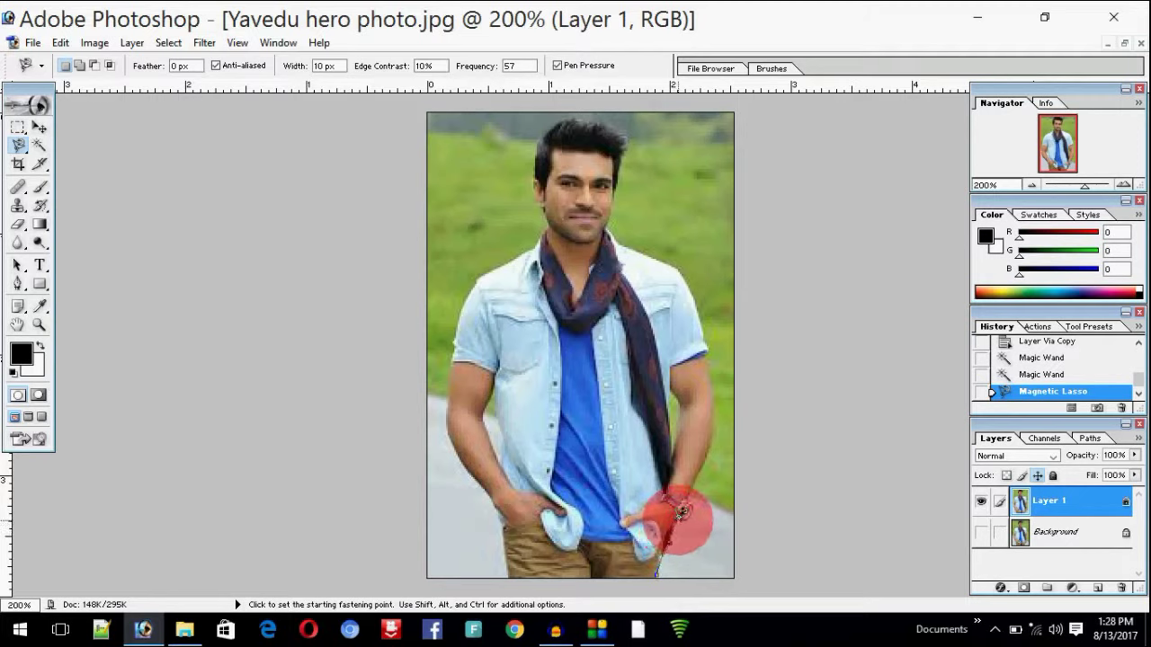
pyautogui.moveTo(685, 511); pyautogui.dragTo(691, 513)
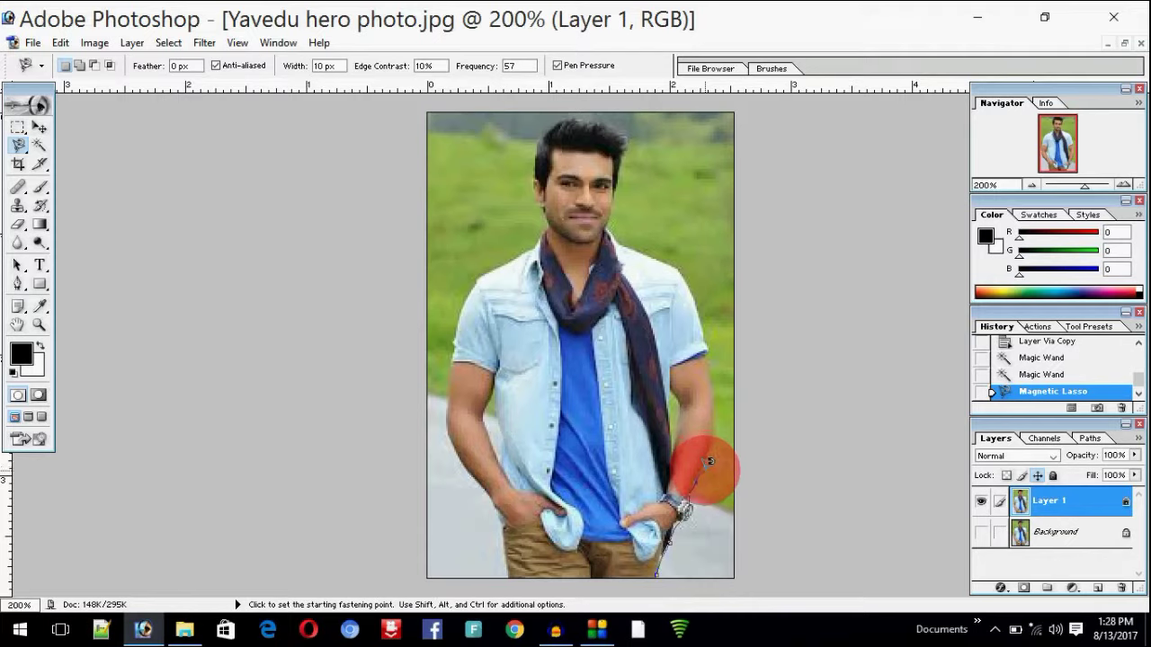
pyautogui.doubleClick(705, 469)
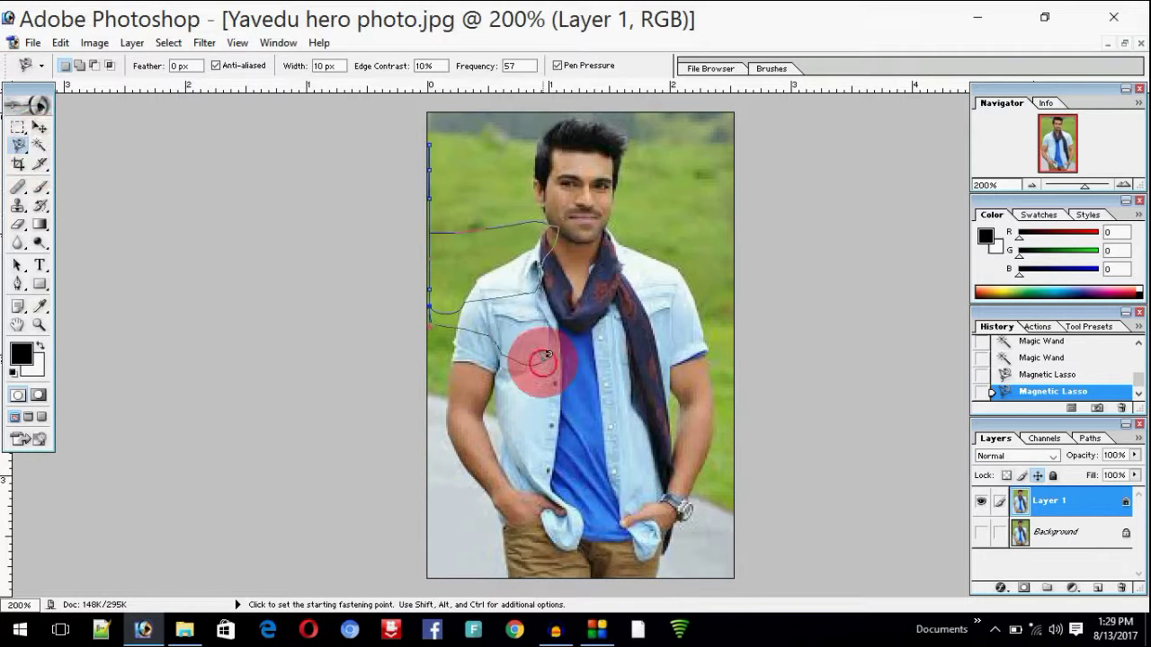
pyautogui.doubleClick(600, 384)
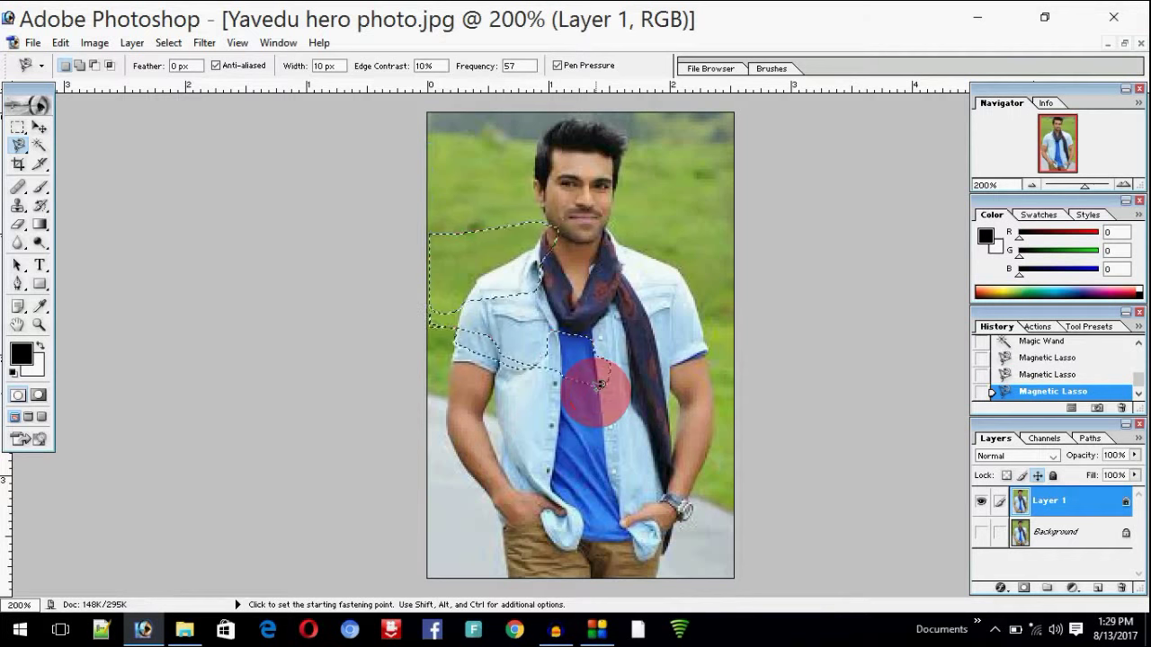
# With the Magic Wand, delete the left, right, top-right and top-left background patches, then deselect.
pyautogui.click(39, 131)
pyautogui.click(39, 145)
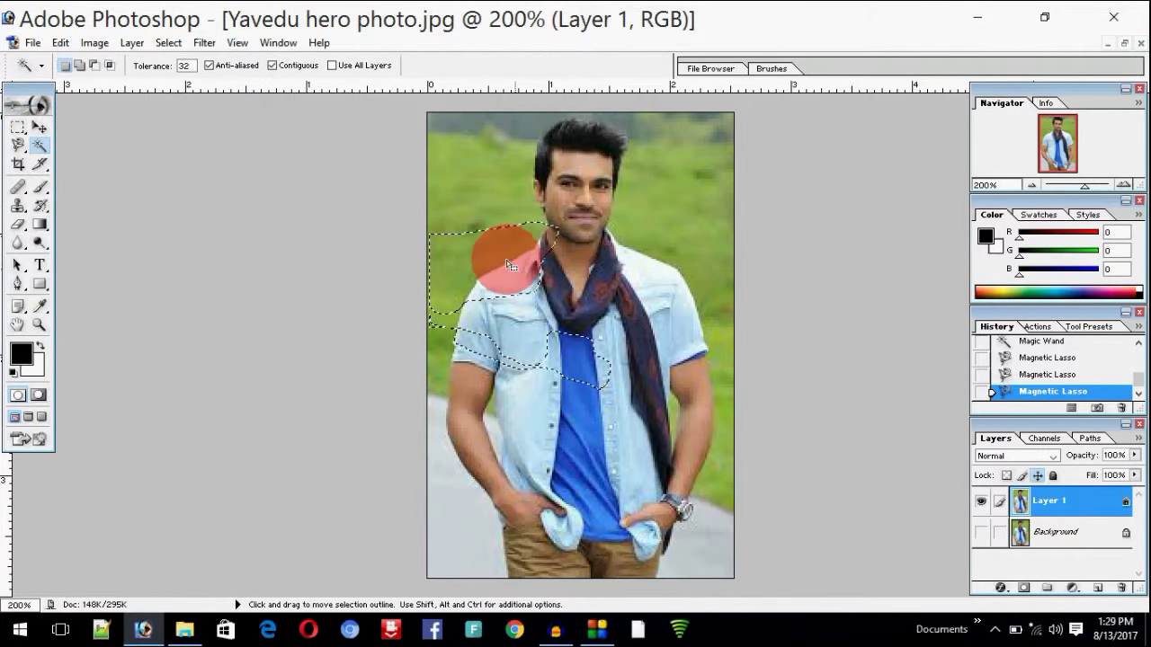
pyautogui.click(471, 194)
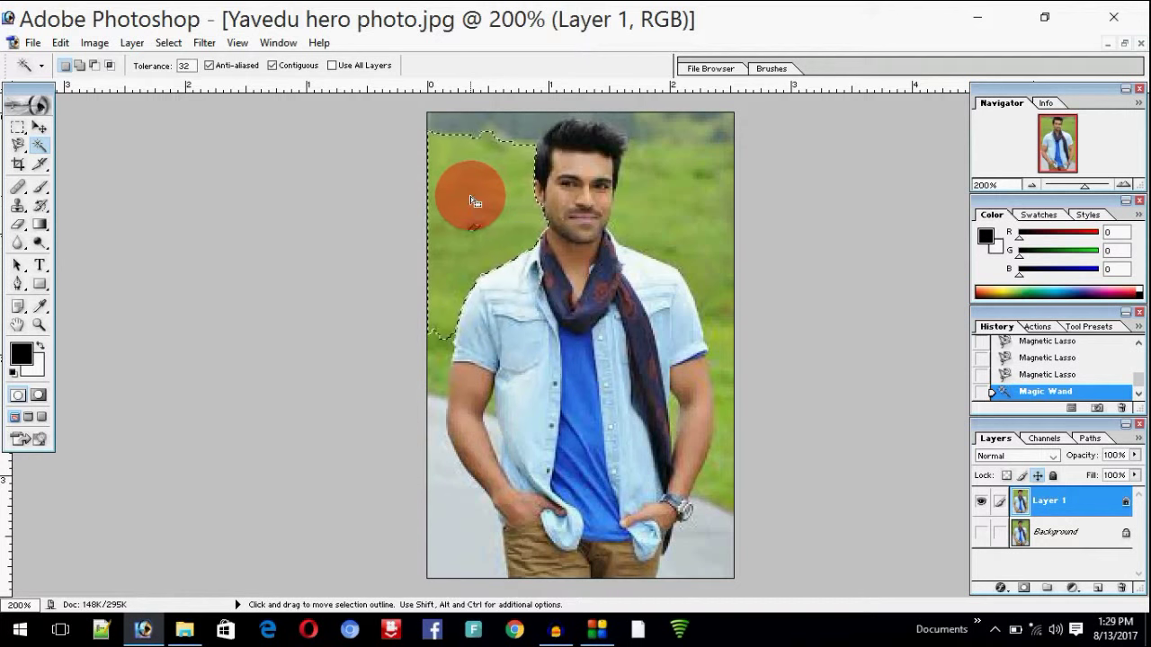
pyautogui.press('Delete')
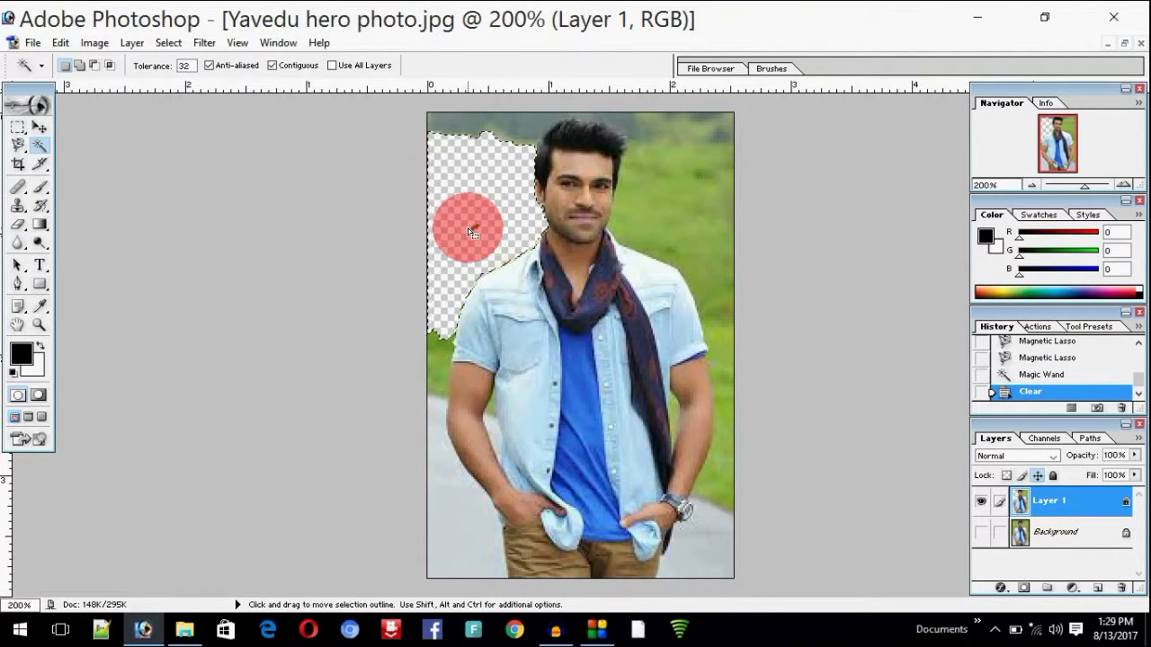
pyautogui.click(698, 222)
pyautogui.press('Delete')
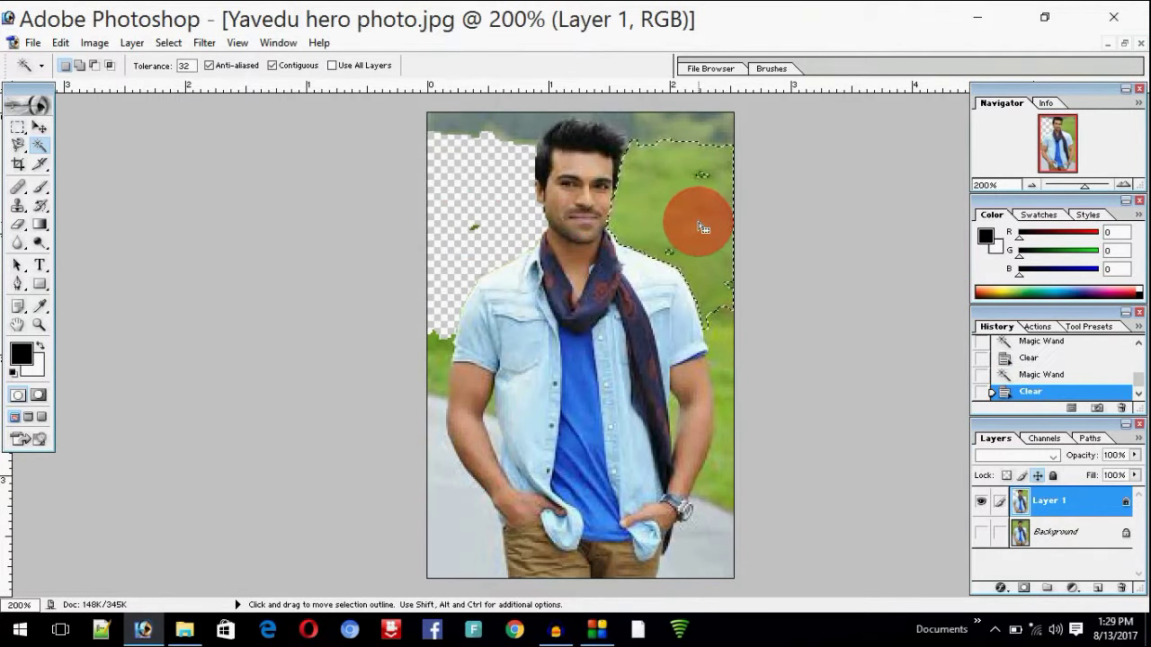
pyautogui.click(665, 124)
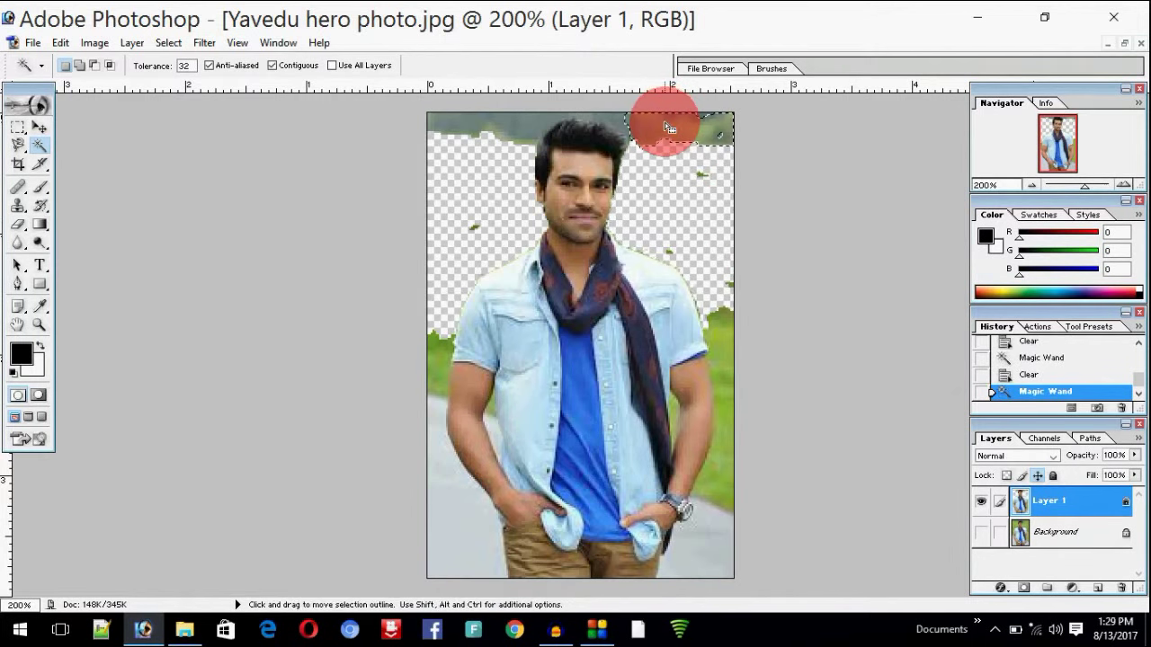
pyautogui.press('Delete')
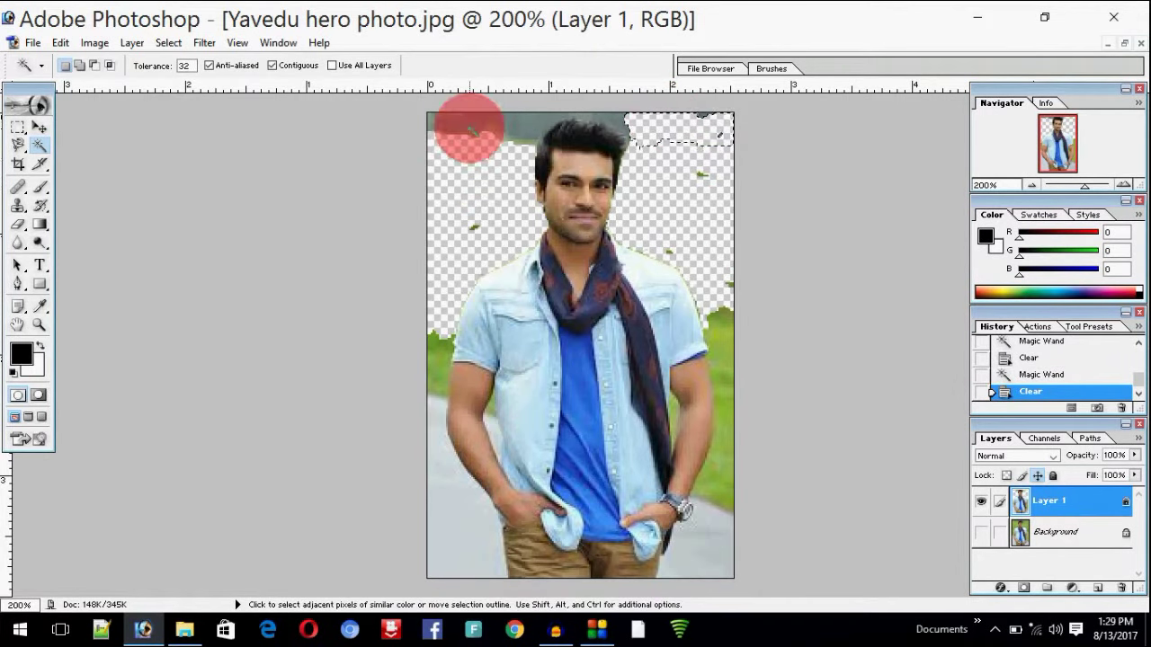
pyautogui.click(502, 124)
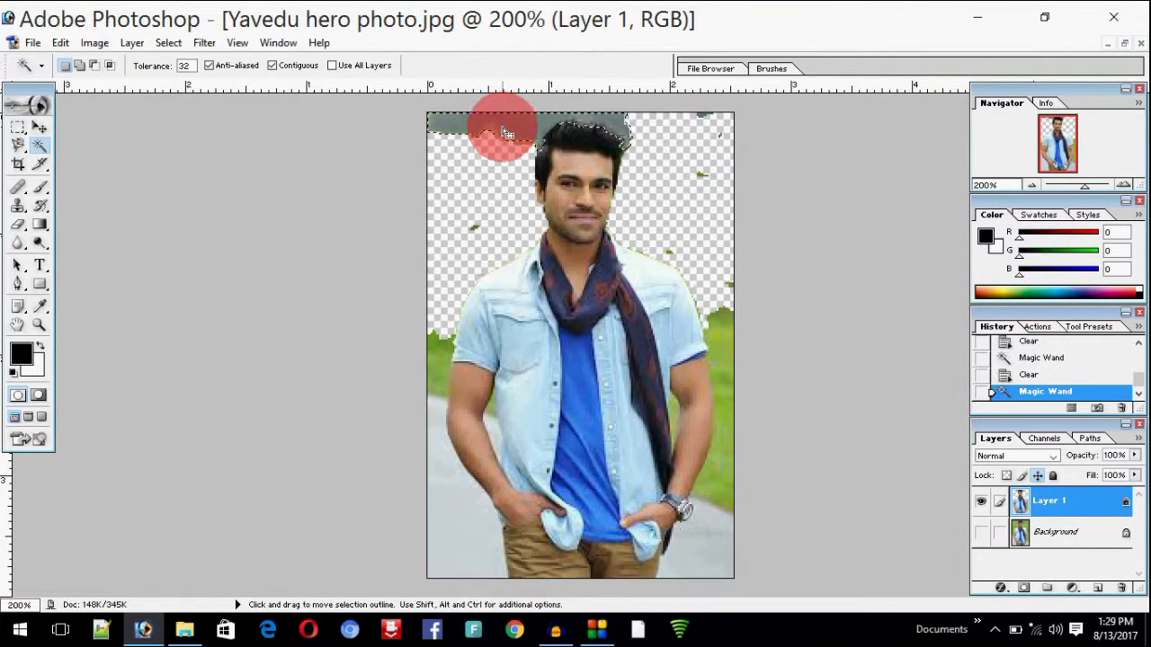
pyautogui.press('Delete')
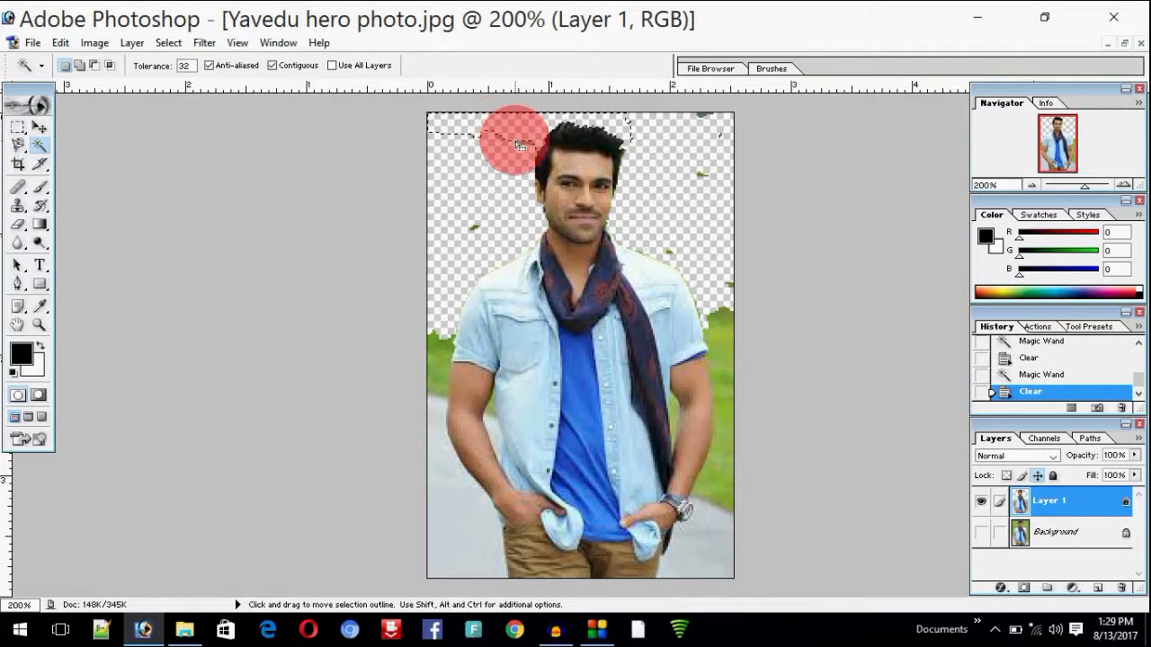
pyautogui.hotkey('ctrl', 'd')
# Delete the right-edge green strip, the bottom-right grey area and the lower-left grey patch.
pyautogui.click(727, 346)
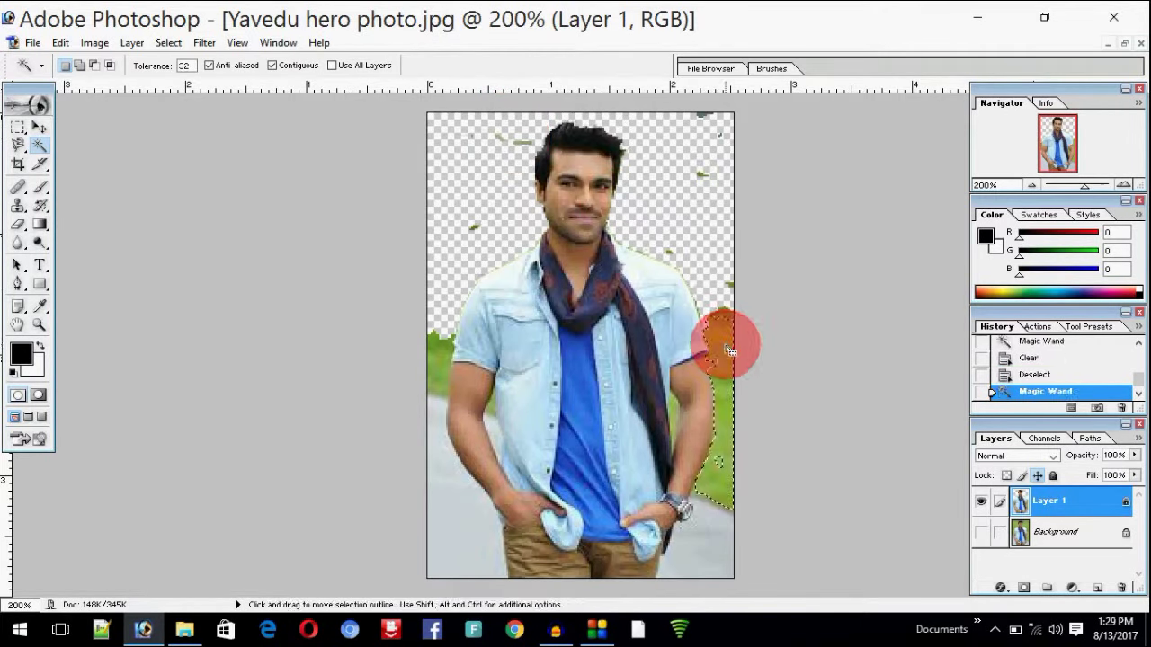
pyautogui.press('Delete')
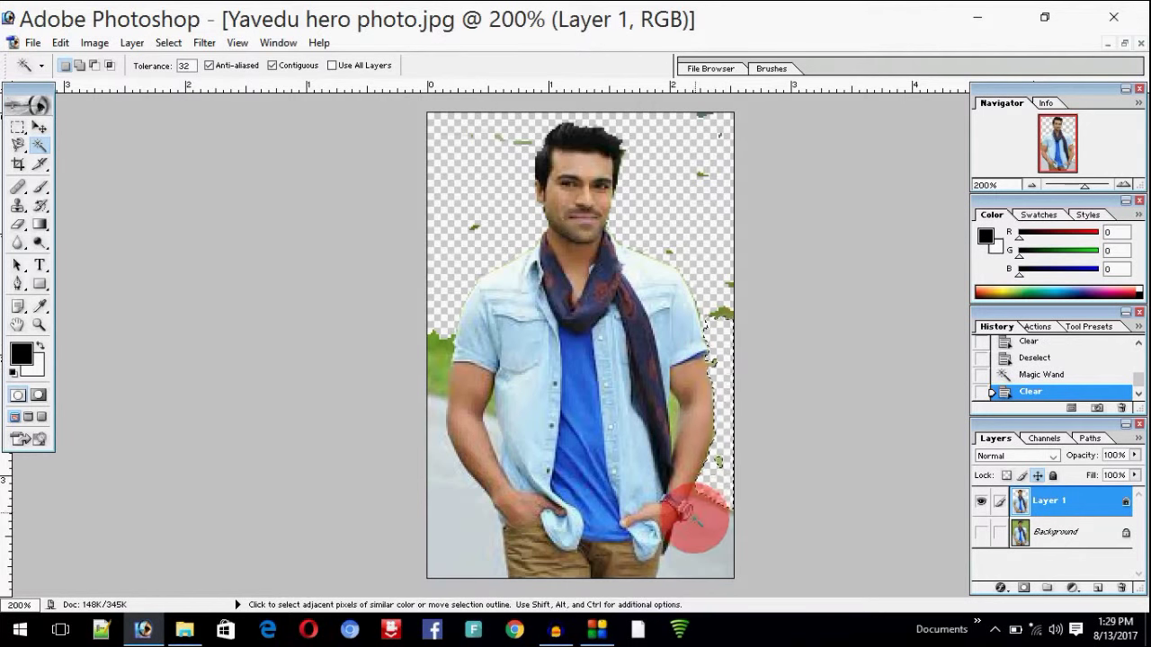
pyautogui.click(698, 528)
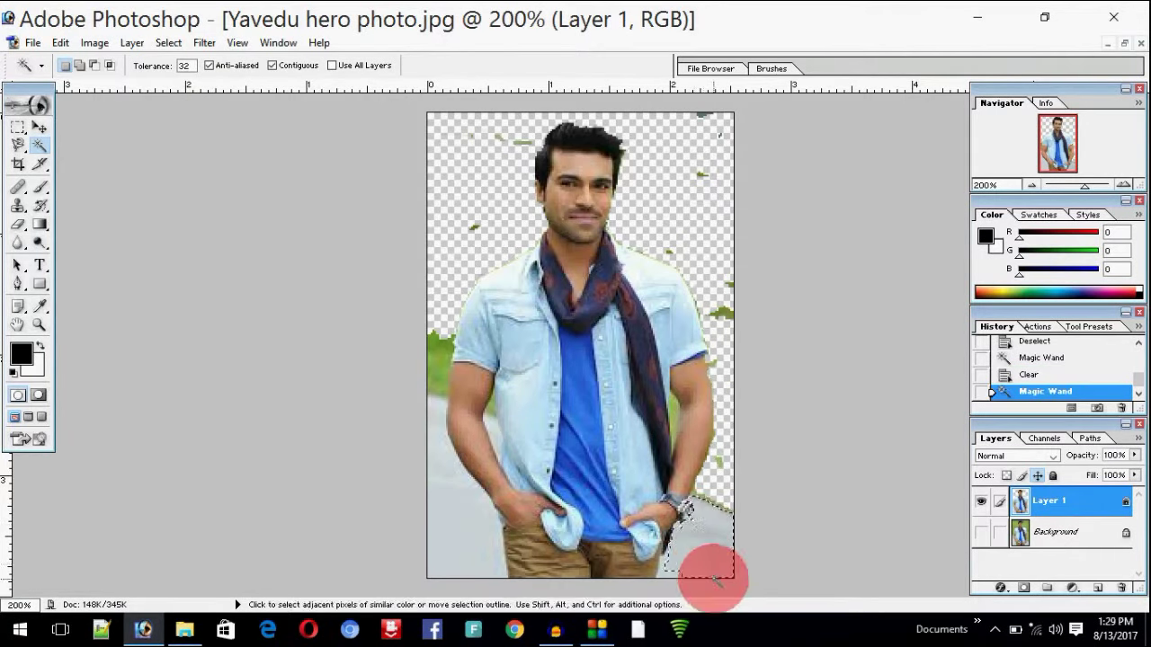
pyautogui.press('Delete')
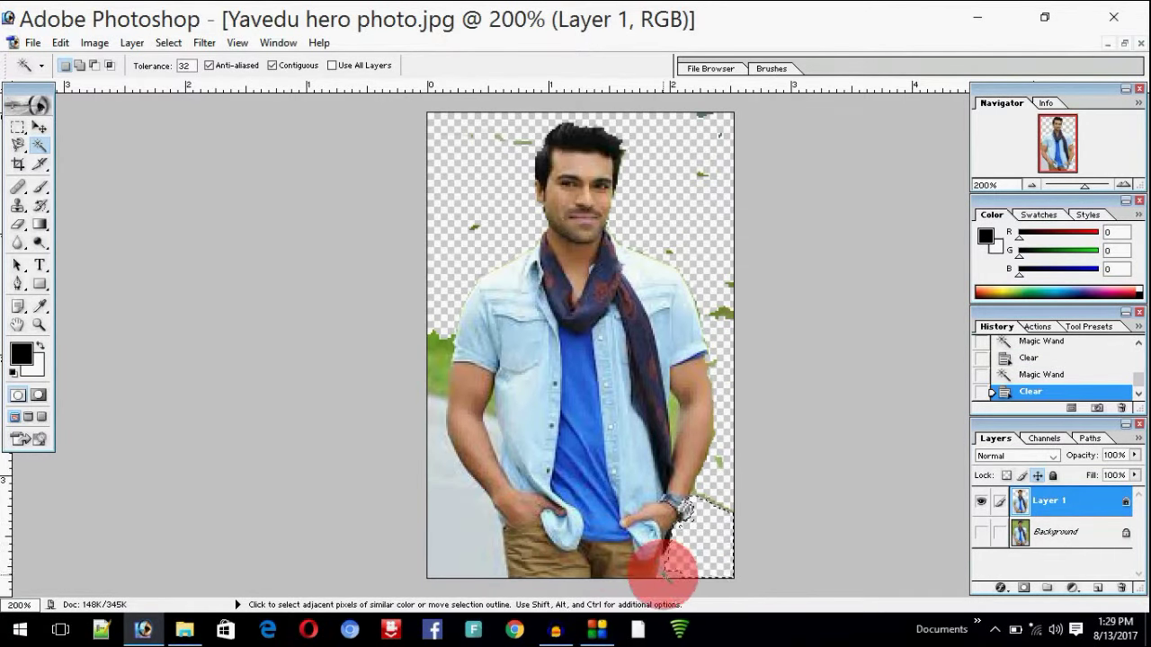
pyautogui.click(666, 579)
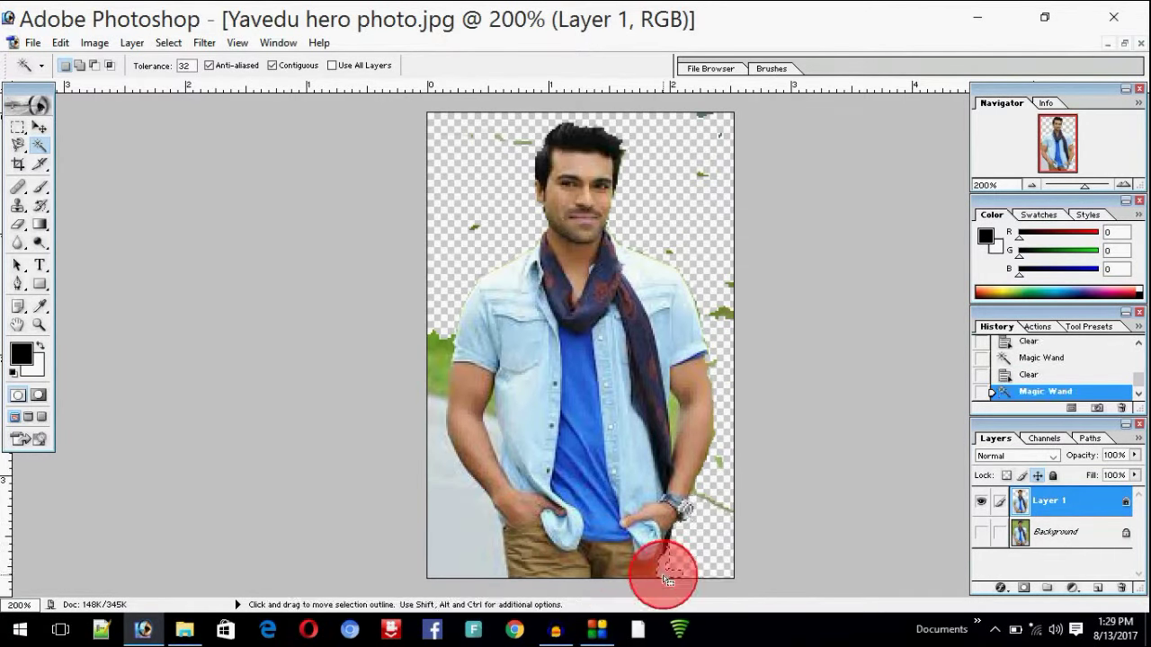
pyautogui.click(493, 555)
pyautogui.press('Delete')
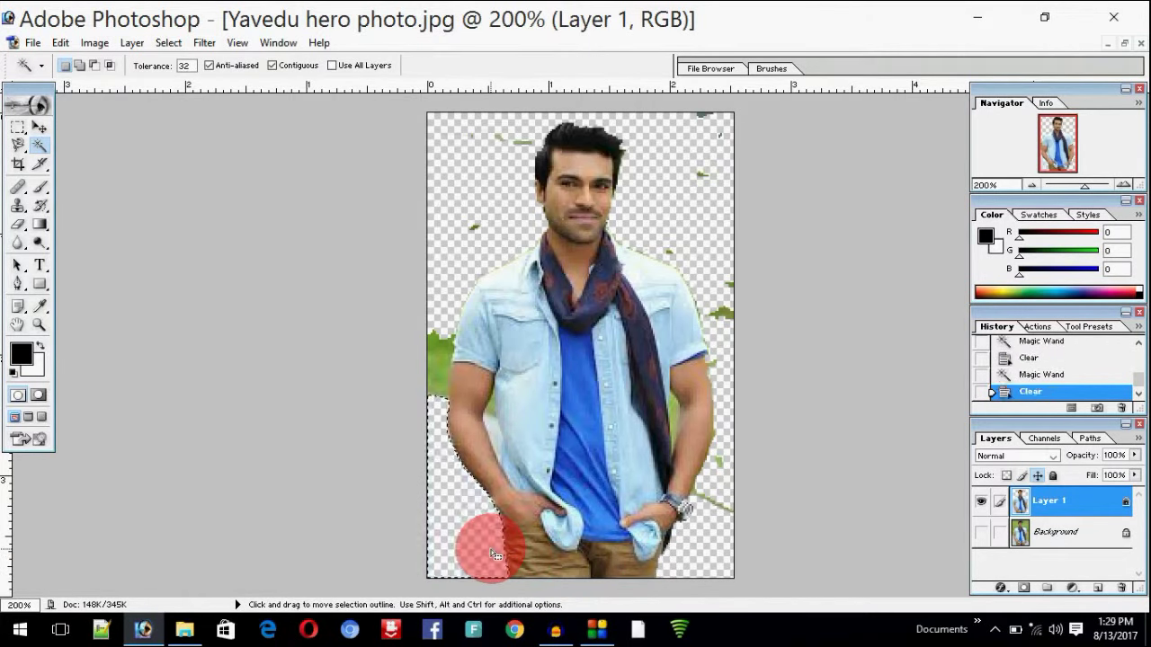
pyautogui.click(495, 442)
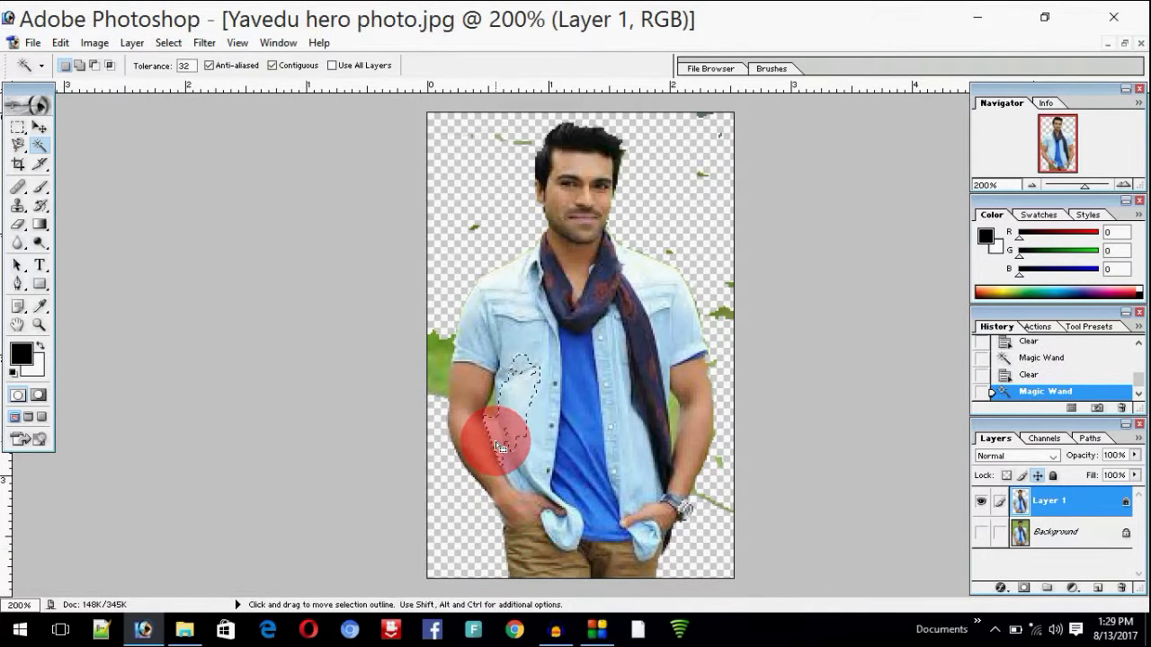
pyautogui.hotkey('ctrl', 'd')
# Erase the leftover patches at the left edge, beside both arms and near the wrist.
pyautogui.click(431, 351)
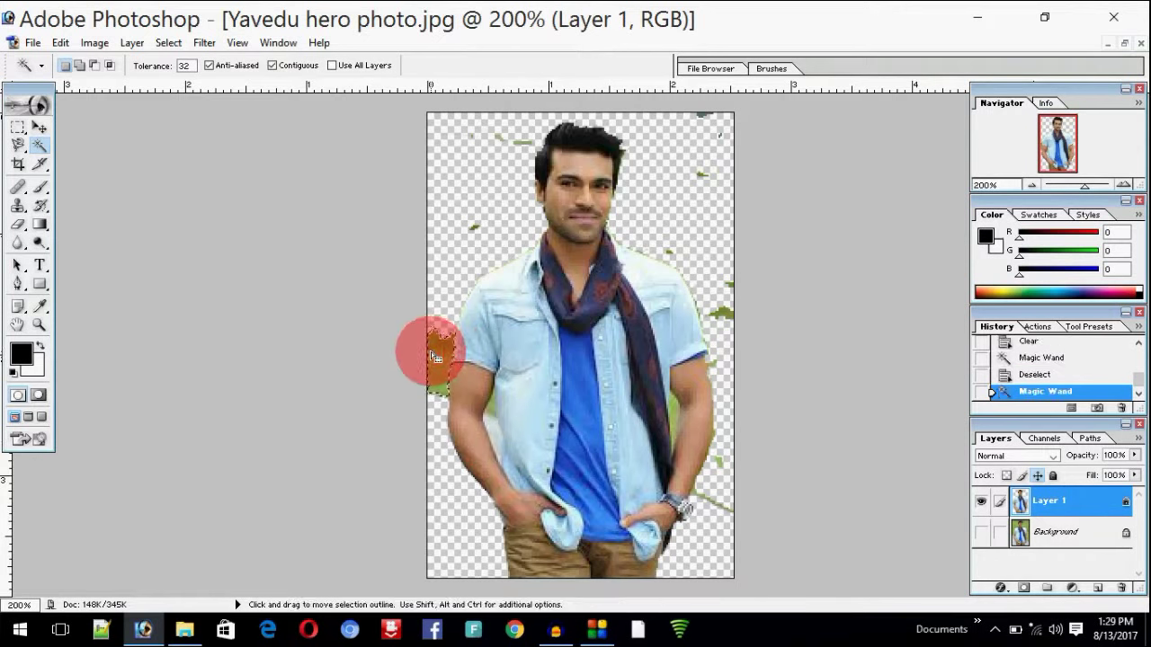
pyautogui.press('Delete')
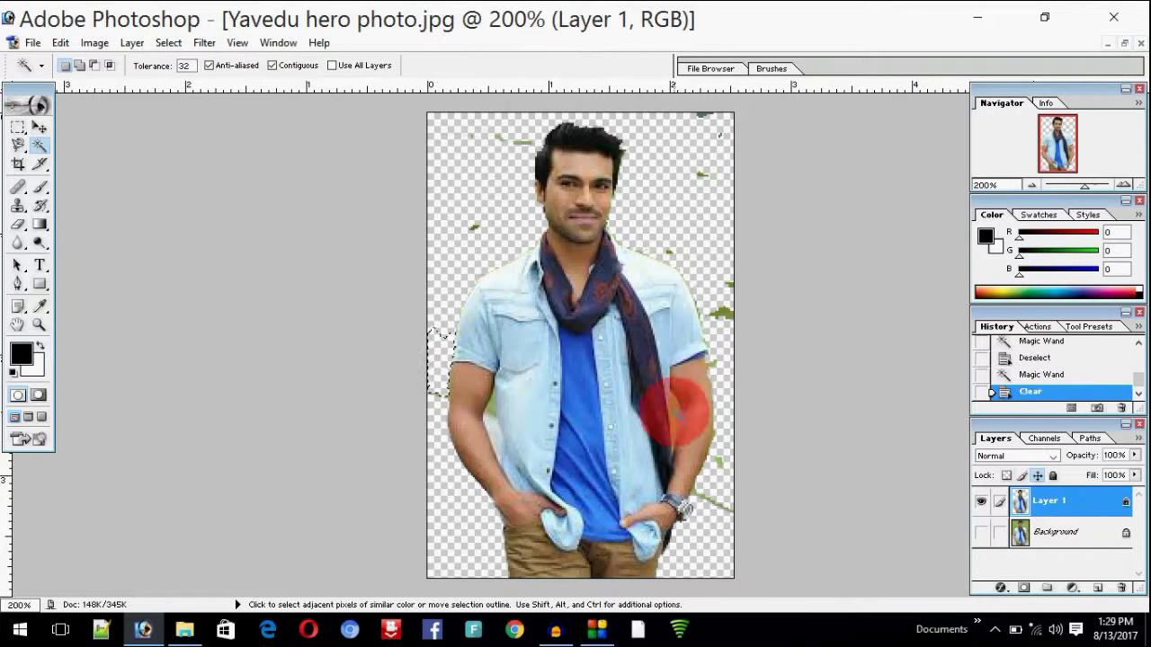
pyautogui.click(677, 414)
pyautogui.press('Delete')
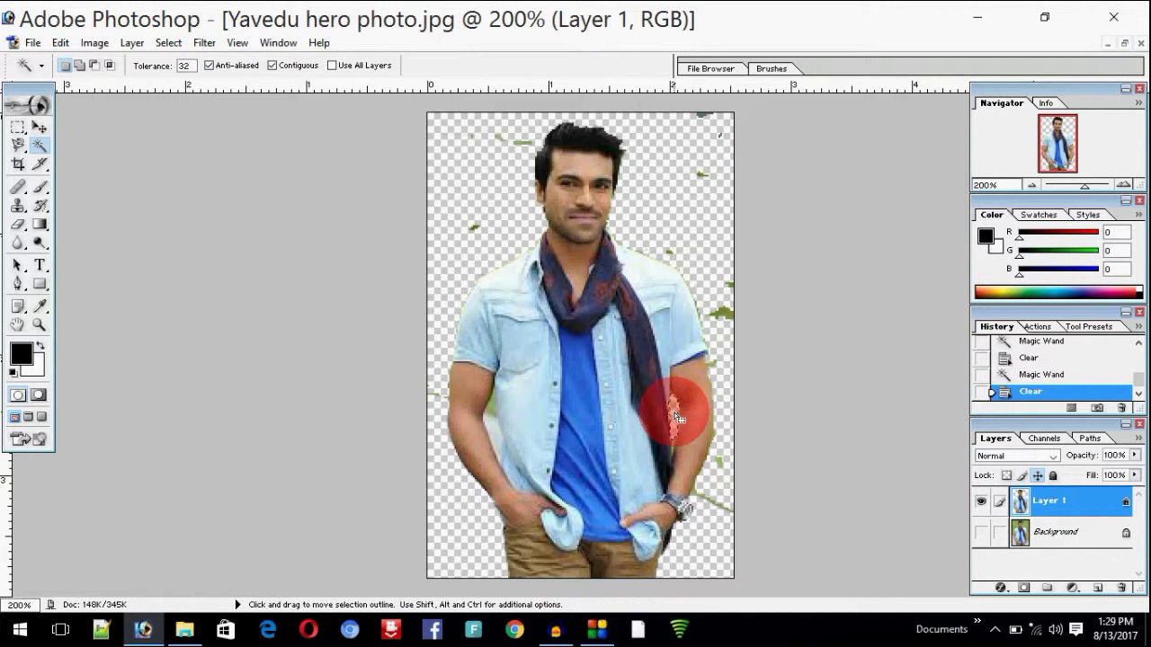
pyautogui.click(493, 409)
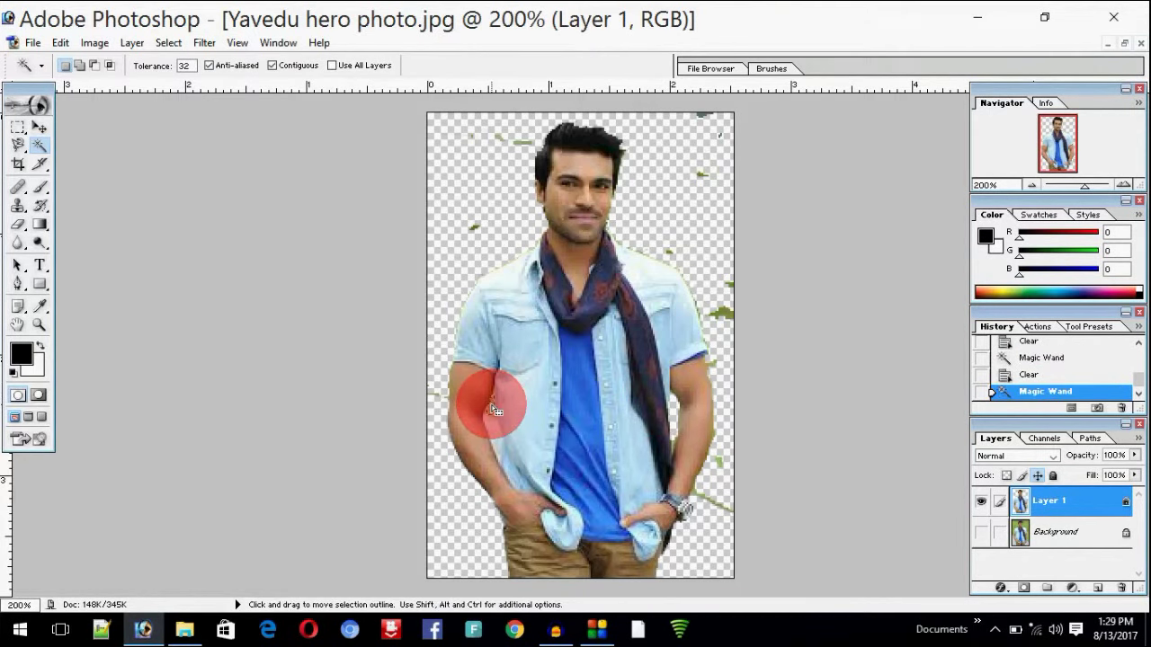
pyautogui.press('Delete')
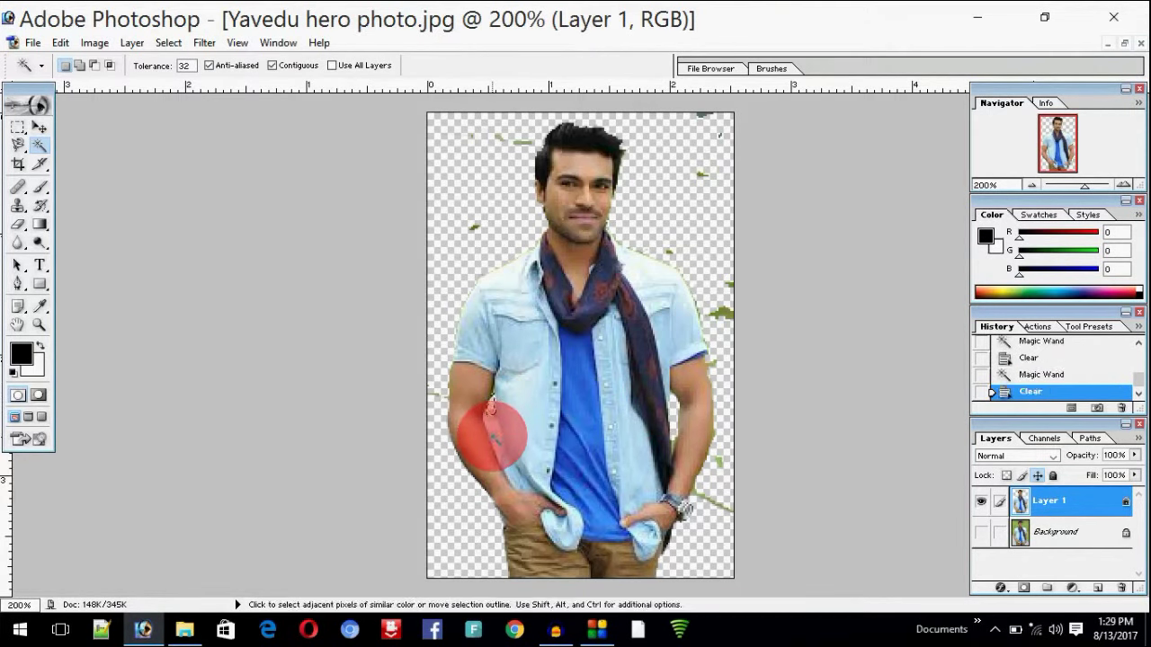
pyautogui.click(499, 436)
pyautogui.press('Delete')
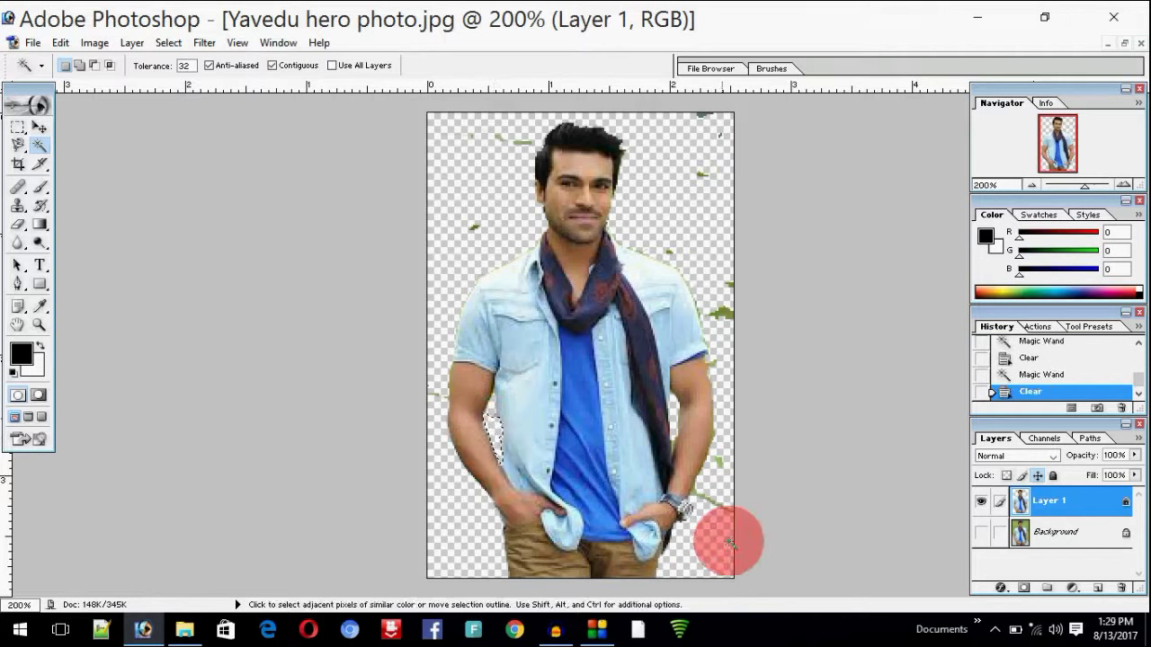
pyautogui.click(692, 490)
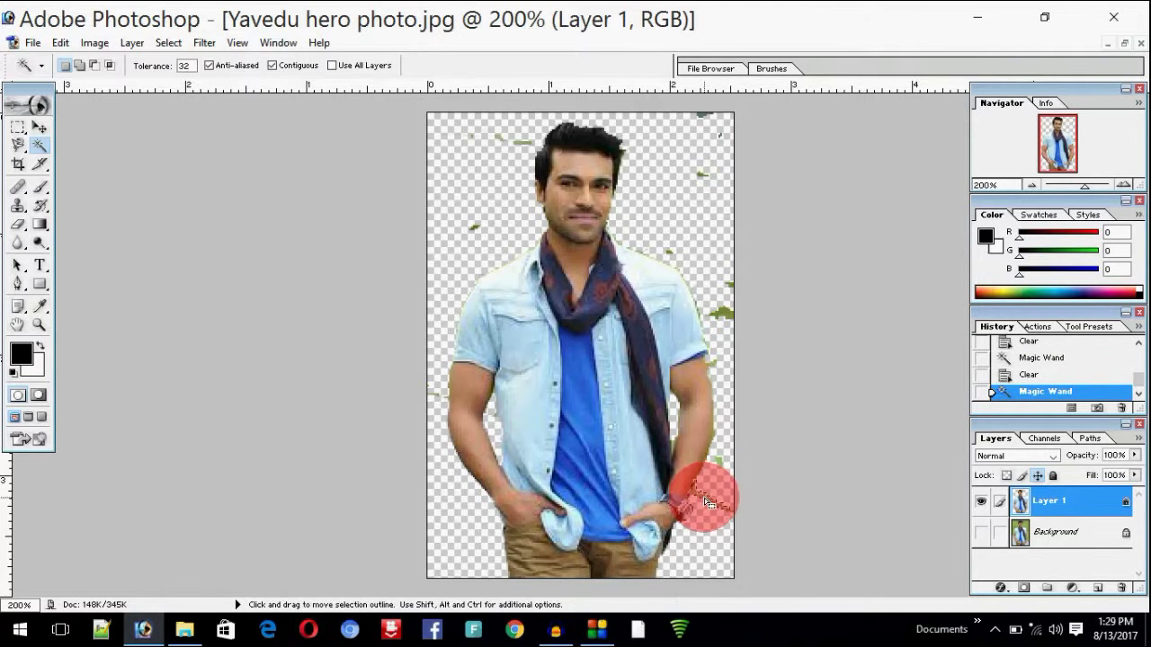
pyautogui.press('Delete')
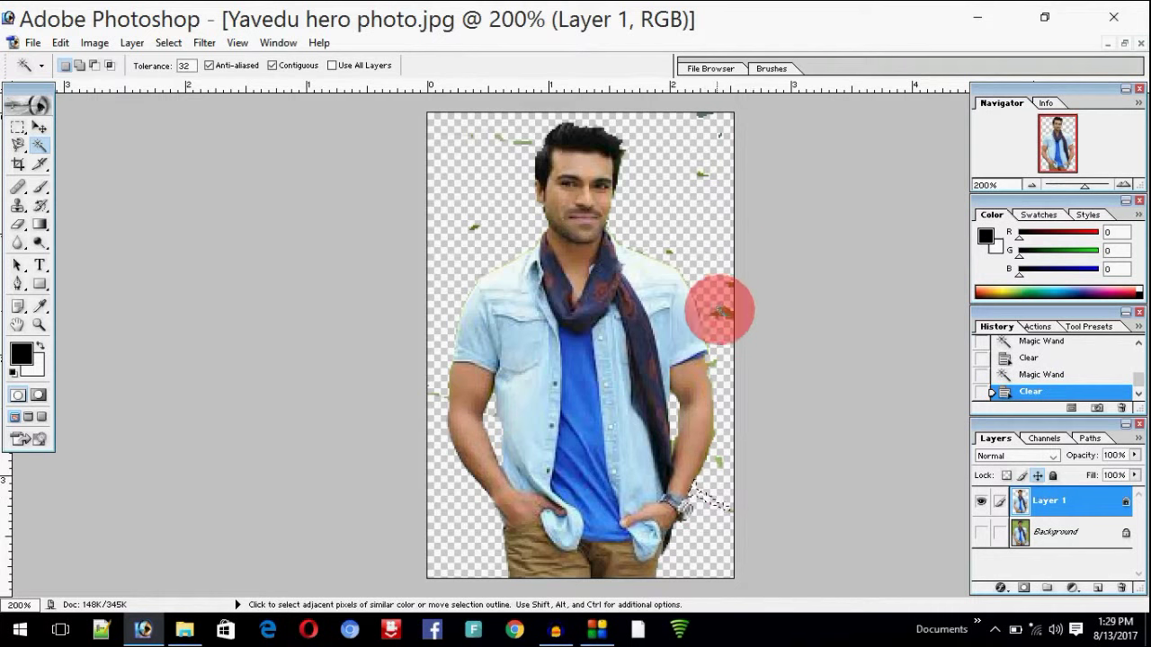
pyautogui.click(723, 315)
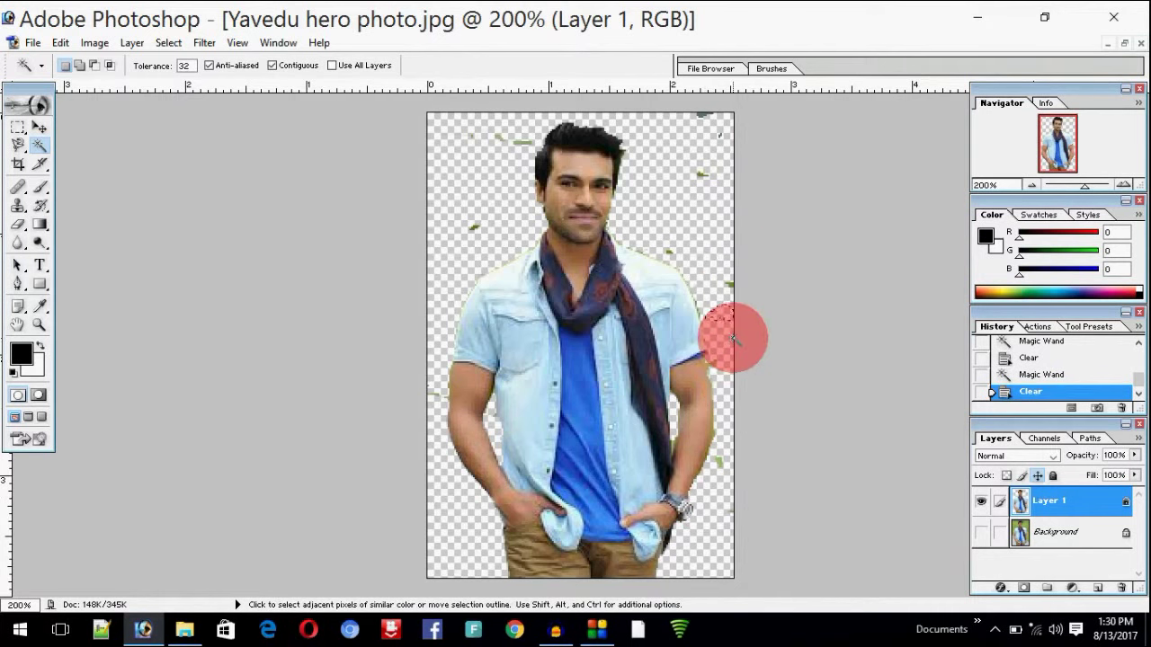
pyautogui.click(463, 160)
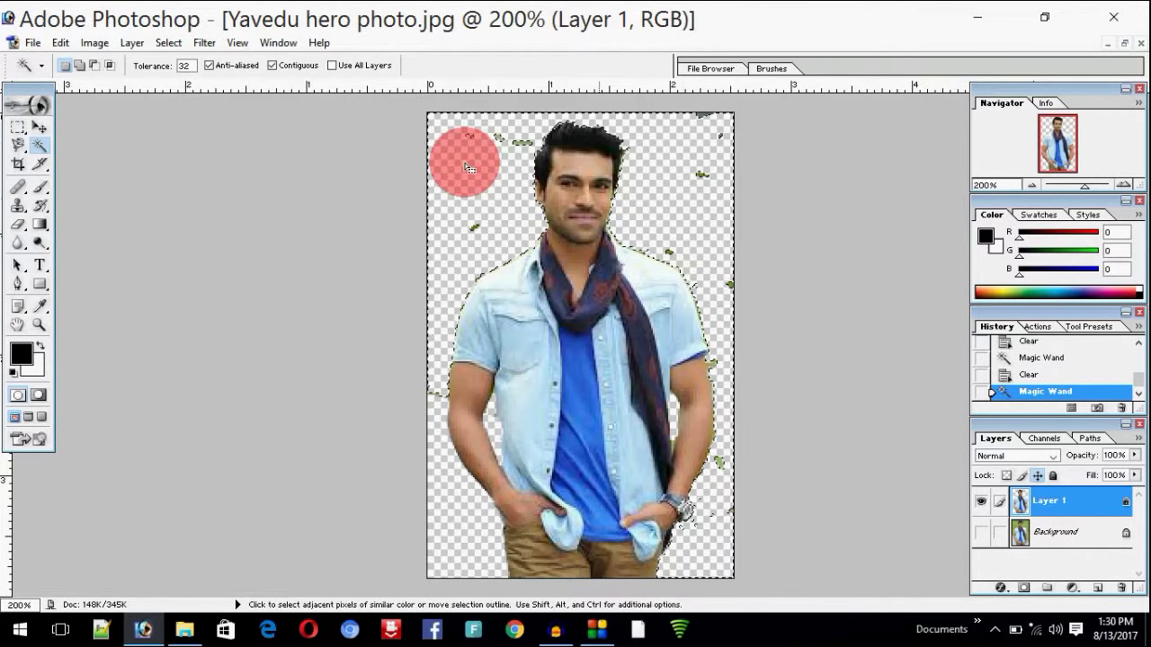
# With the Lasso, outline and erase the green specks at the top right, then deselect.
pyautogui.click(18, 146)
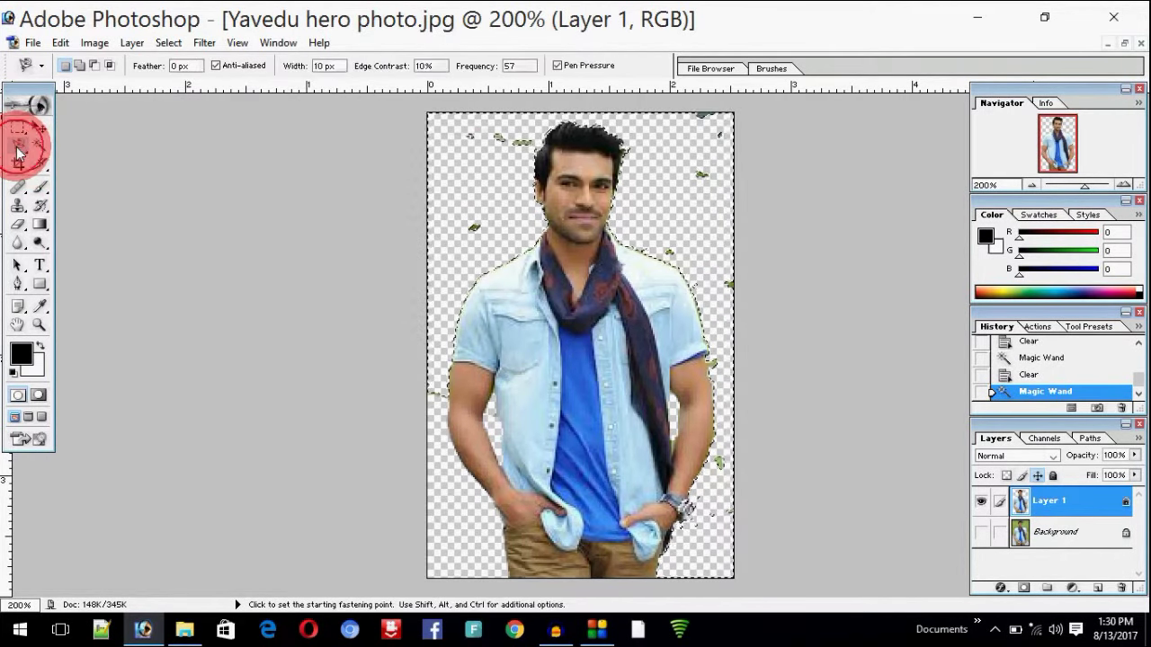
pyautogui.click(76, 146)
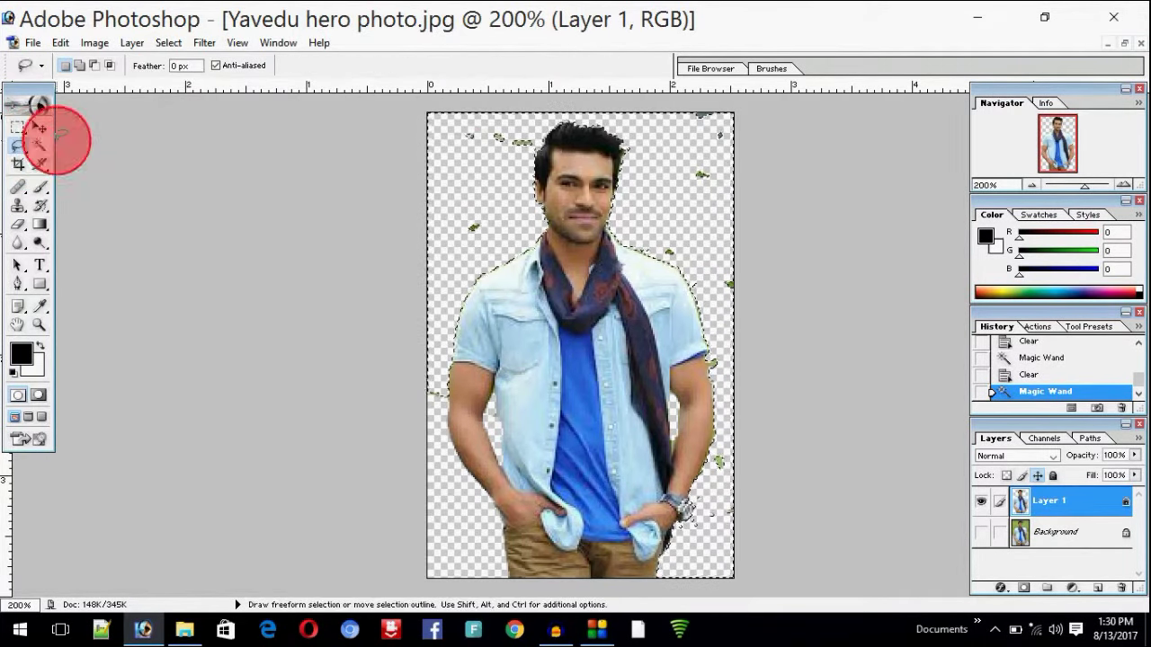
pyautogui.click(652, 119)
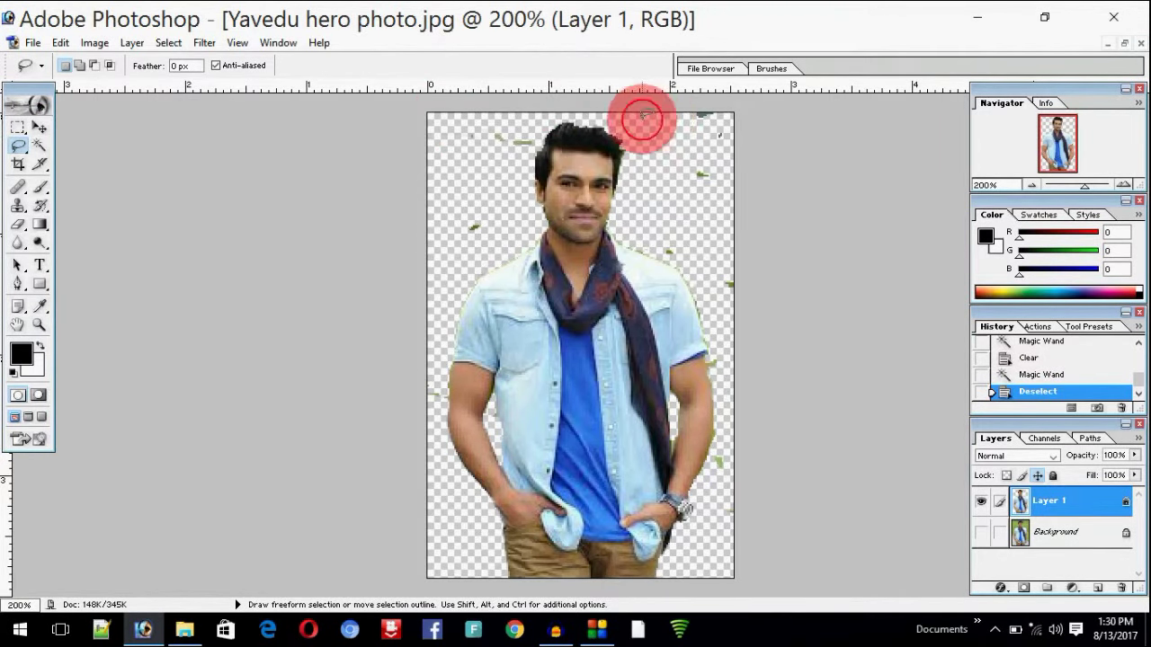
pyautogui.moveTo(643, 115)
pyautogui.mouseDown()
pyautogui.moveTo(644, 192)
pyautogui.moveTo(661, 249)
pyautogui.mouseUp()
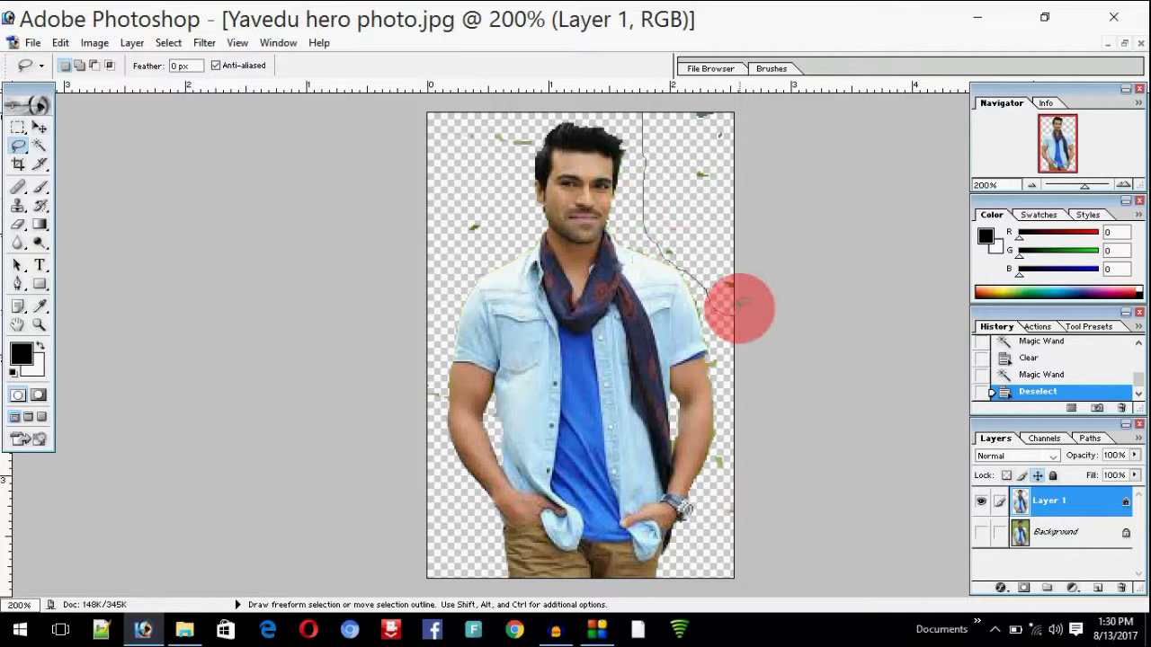
pyautogui.moveTo(736, 306)
pyautogui.mouseDown()
pyautogui.moveTo(736, 126)
pyautogui.moveTo(688, 100)
pyautogui.moveTo(649, 106)
pyautogui.mouseUp()
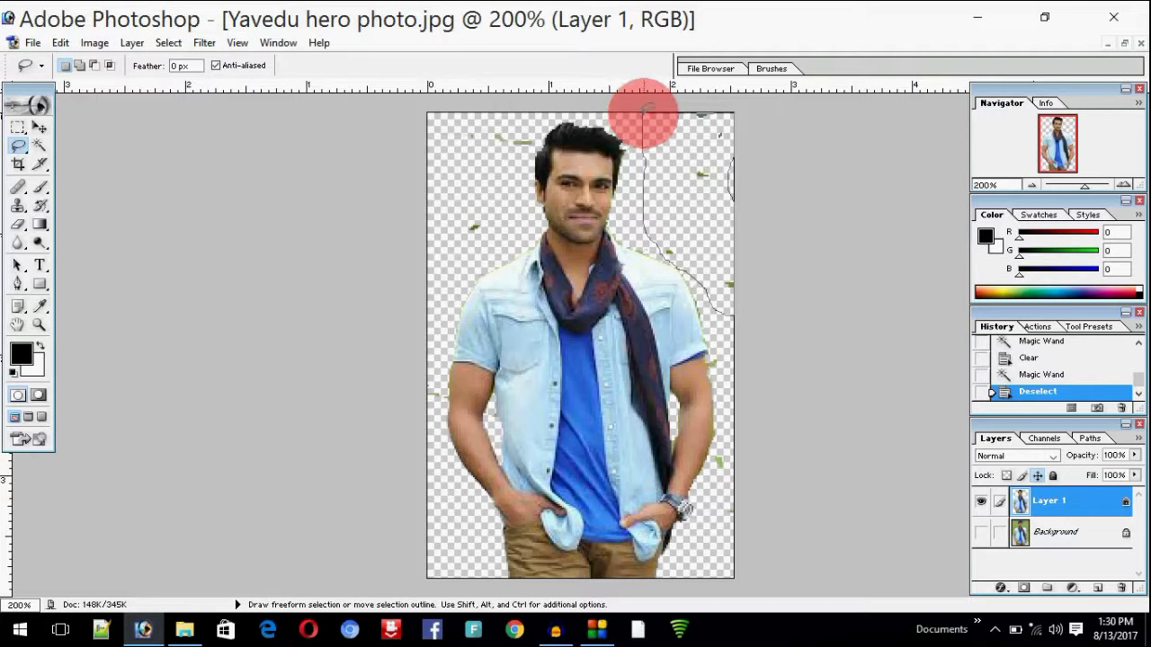
pyautogui.moveTo(643, 106); pyautogui.dragTo(644, 108)
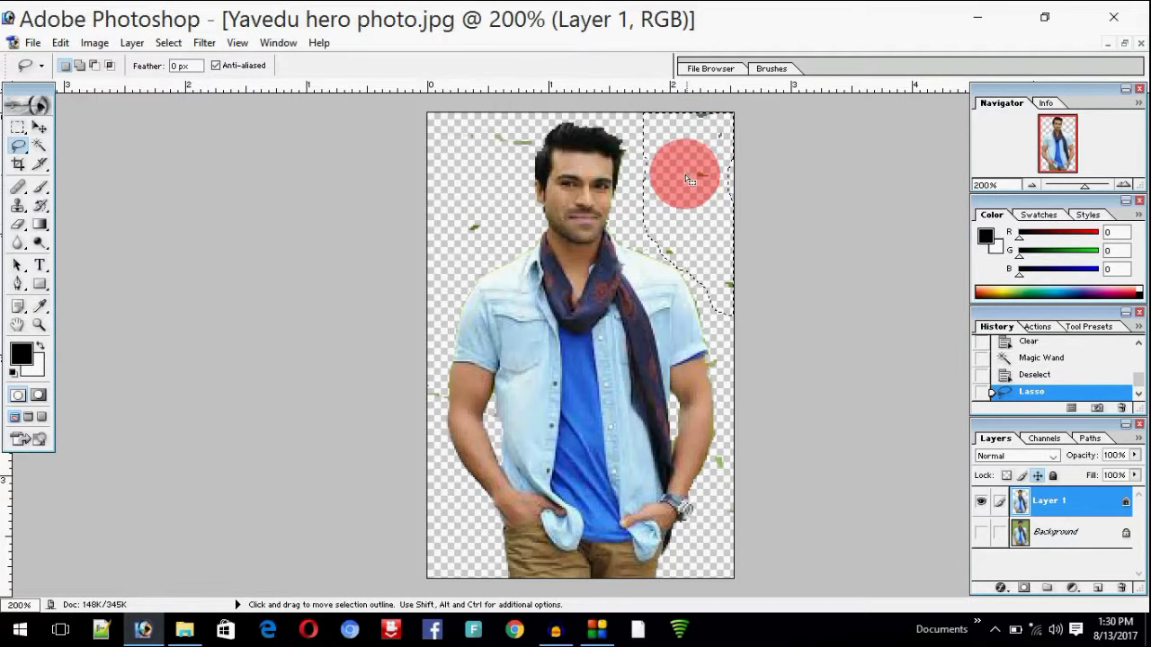
pyautogui.press('Delete')
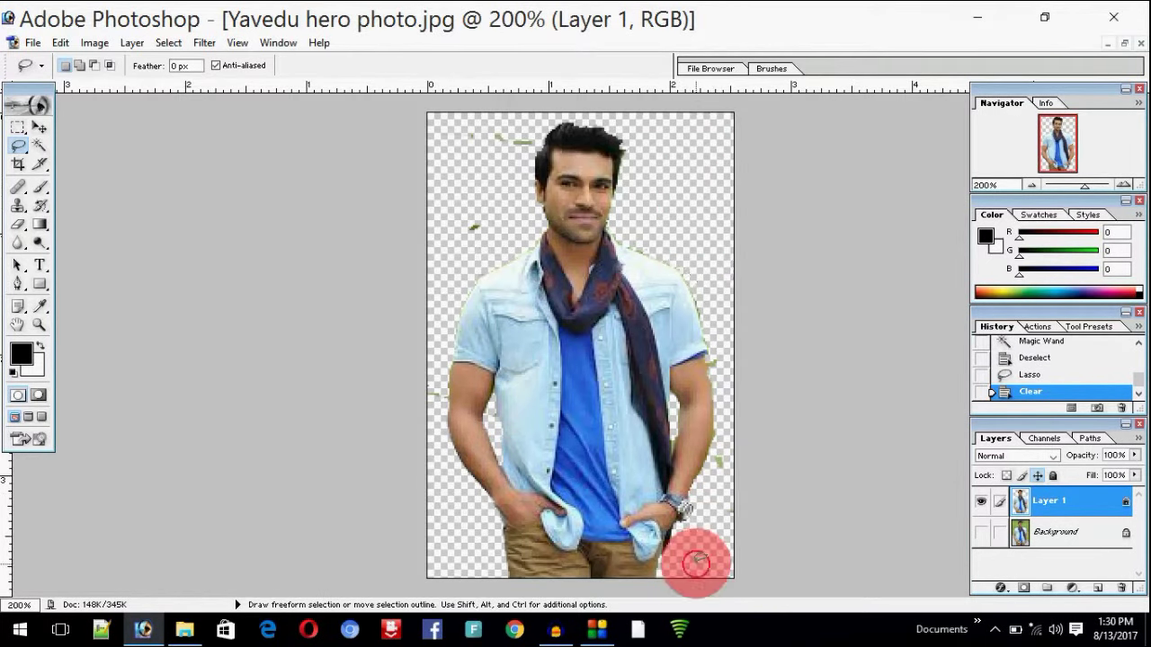
pyautogui.hotkey('ctrl', 'd')
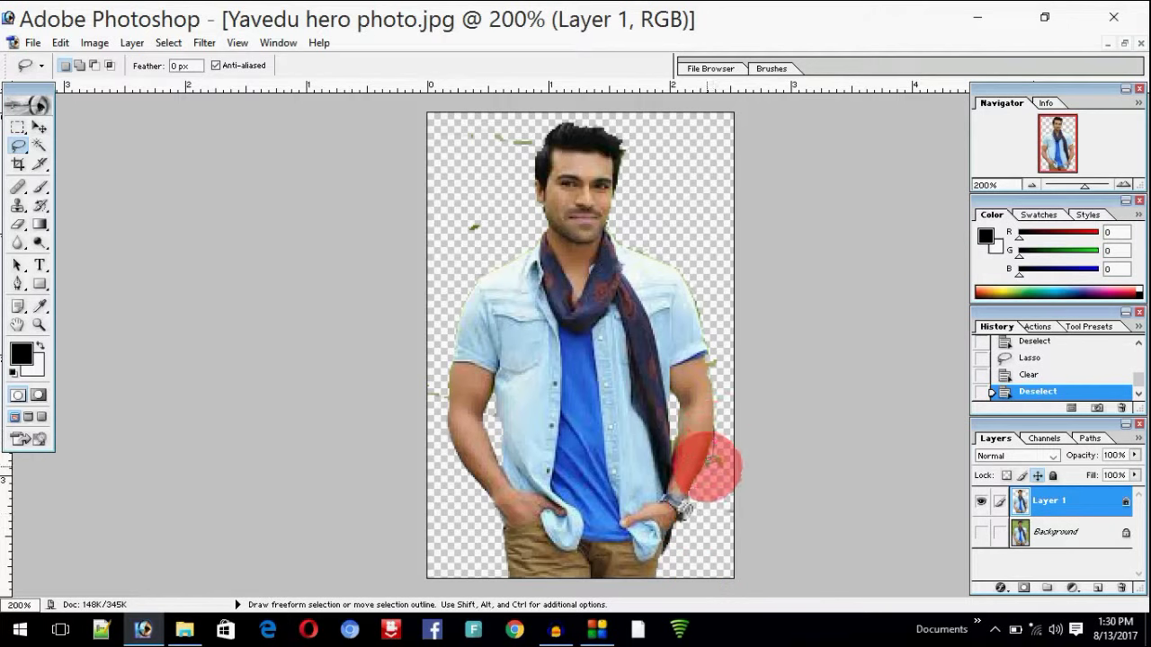
# Outline and erase the leftover pixels to the right of the arm.
pyautogui.moveTo(710, 467)
pyautogui.mouseDown()
pyautogui.moveTo(759, 547)
pyautogui.moveTo(748, 433)
pyautogui.mouseUp()
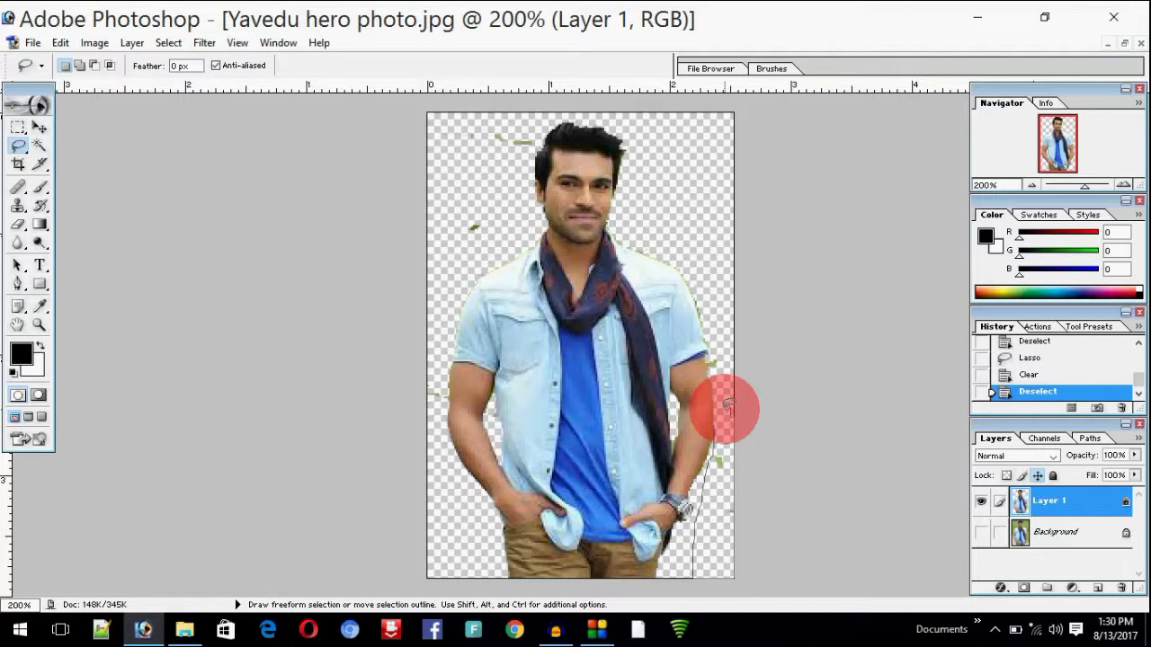
pyautogui.moveTo(728, 407); pyautogui.dragTo(729, 408)
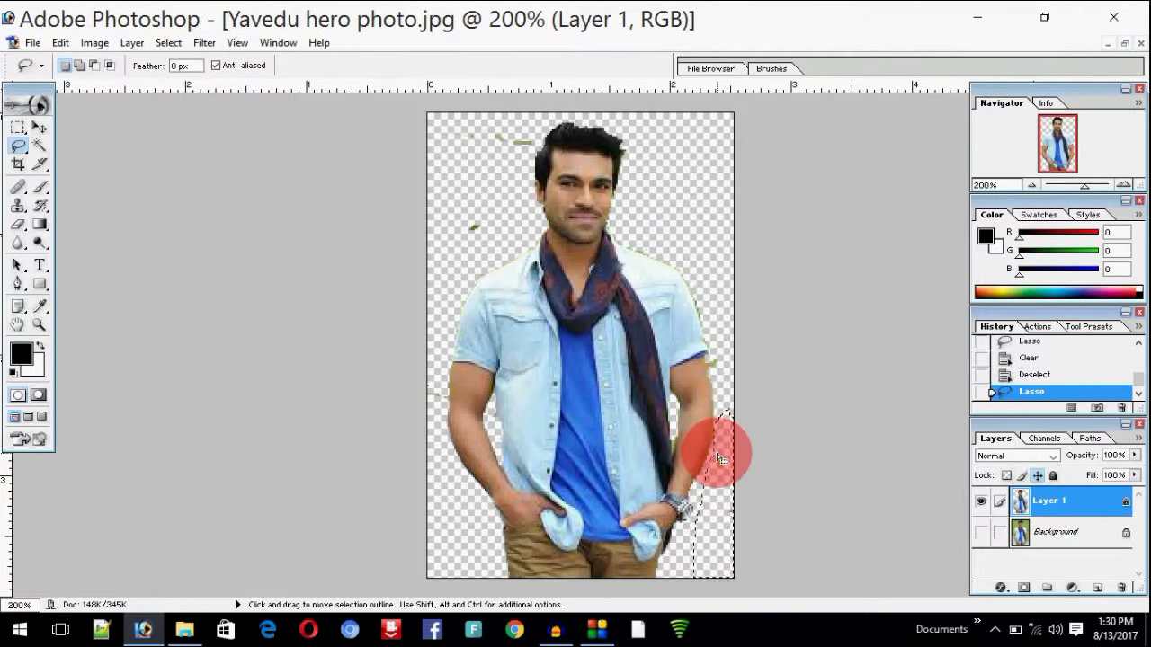
pyautogui.press('Delete')
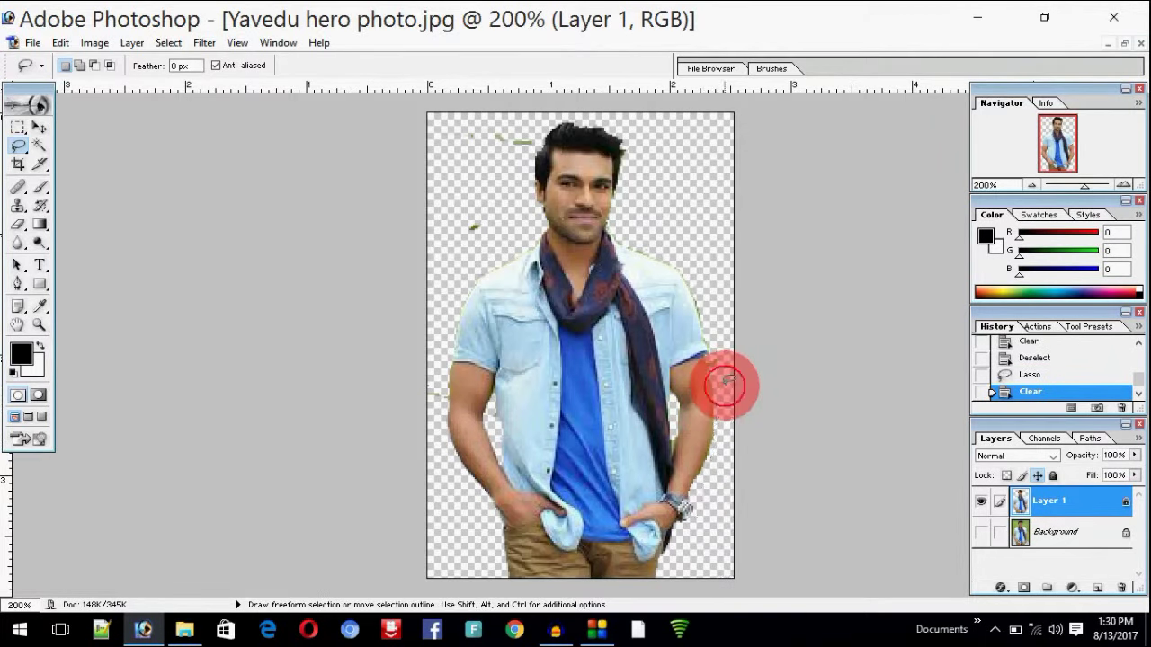
pyautogui.click(726, 385)
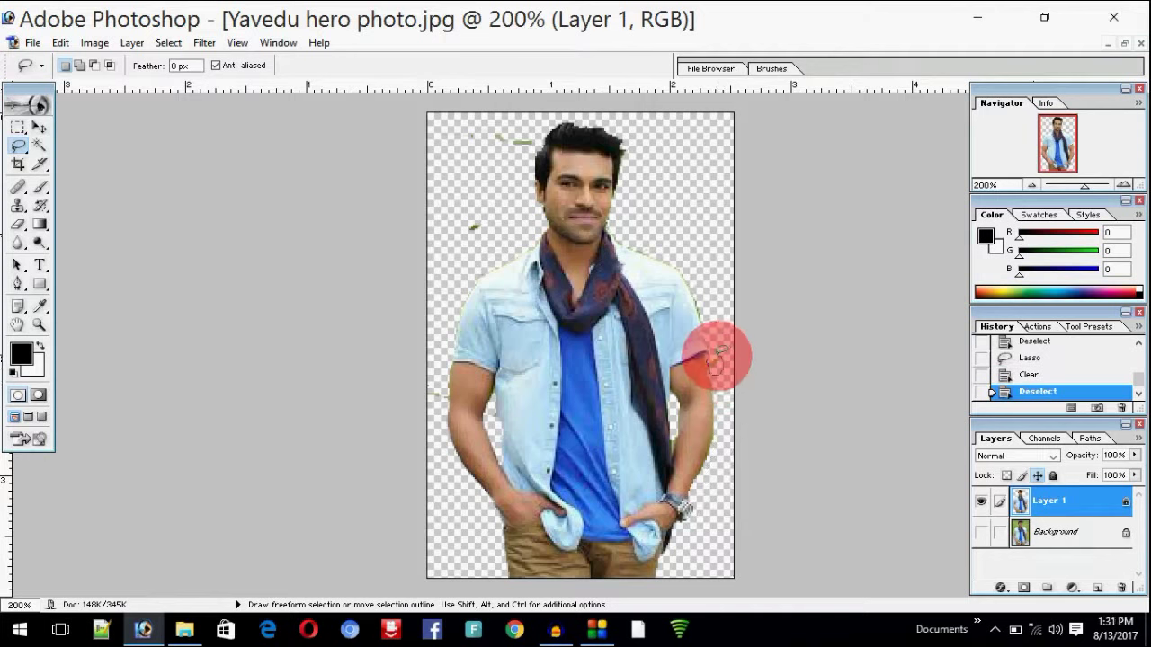
pyautogui.moveTo(720, 355); pyautogui.dragTo(720, 362)
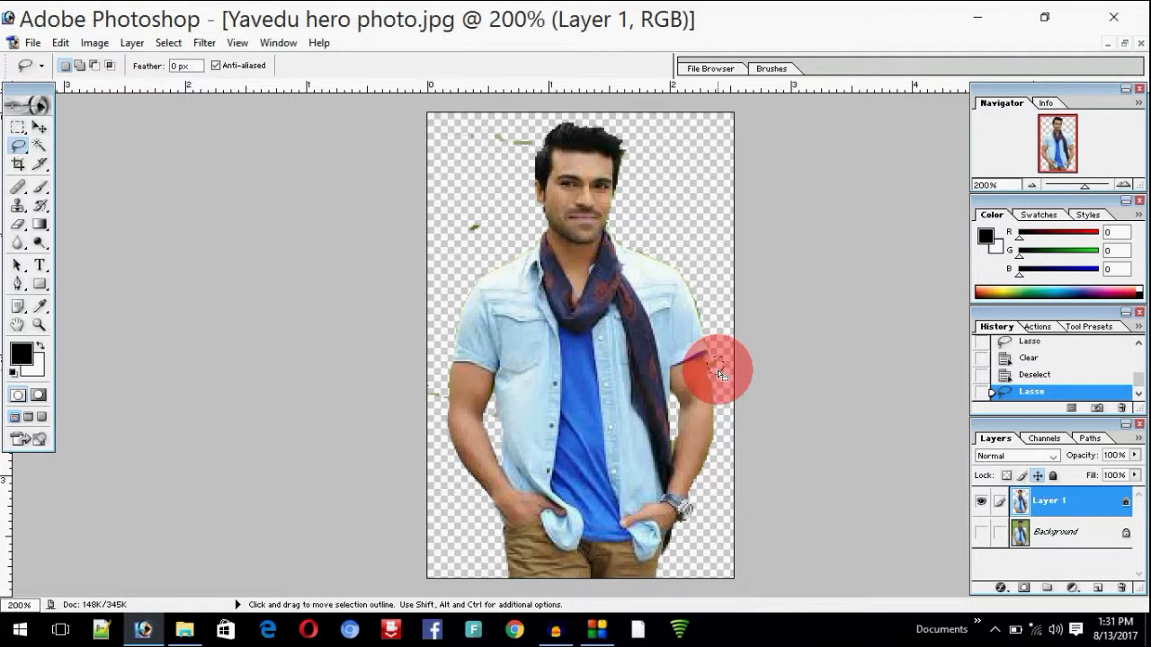
pyautogui.click(729, 299)
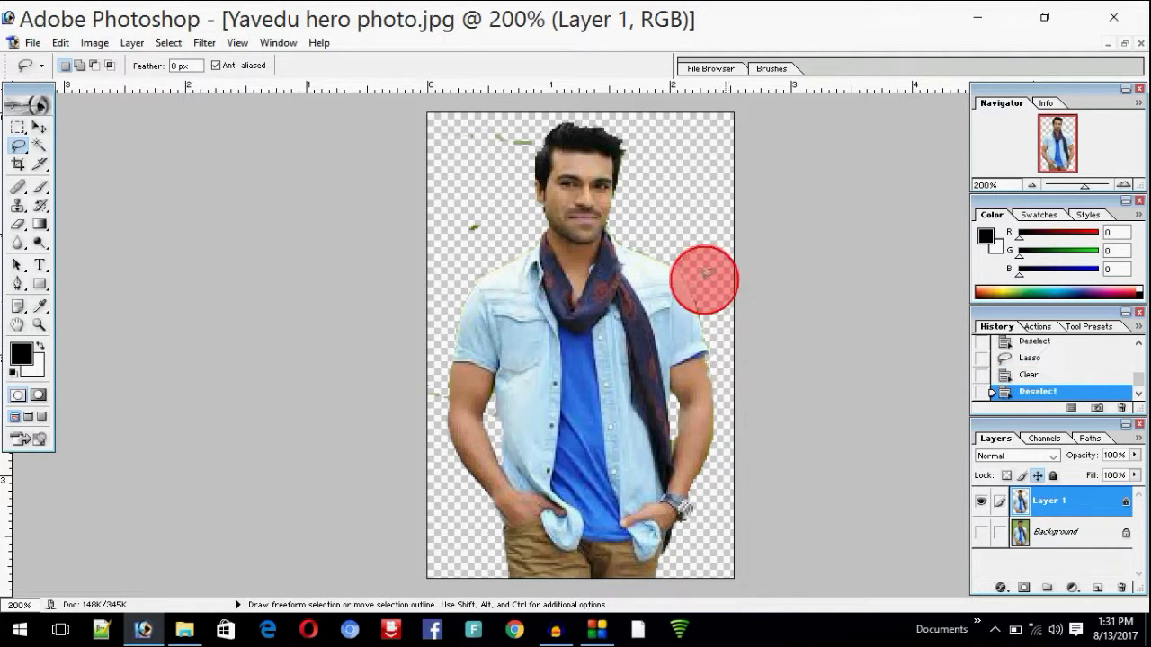
# Erase the leftover specks above and beside the man's head at top left.
pyautogui.moveTo(537, 141)
pyautogui.mouseDown()
pyautogui.moveTo(524, 111)
pyautogui.moveTo(540, 121)
pyautogui.moveTo(537, 138)
pyautogui.moveTo(468, 144)
pyautogui.moveTo(468, 113)
pyautogui.moveTo(537, 106)
pyautogui.moveTo(517, 128)
pyautogui.mouseUp()
pyautogui.click(543, 119)
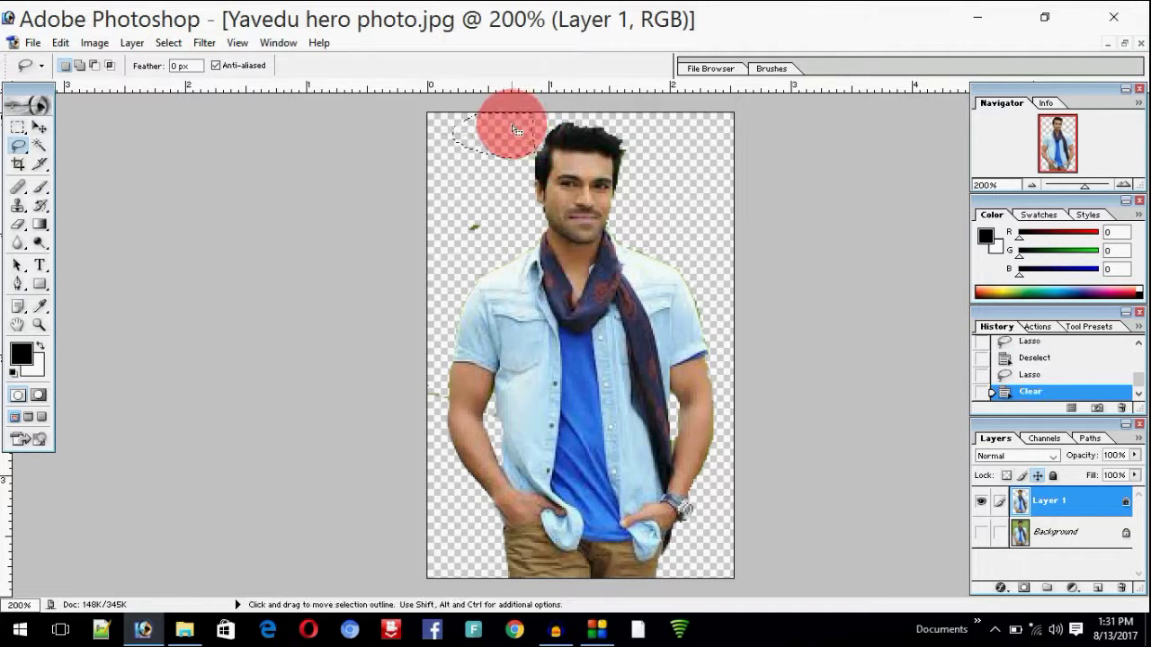
pyautogui.press('Delete')
pyautogui.hotkey('ctrl', 'd')
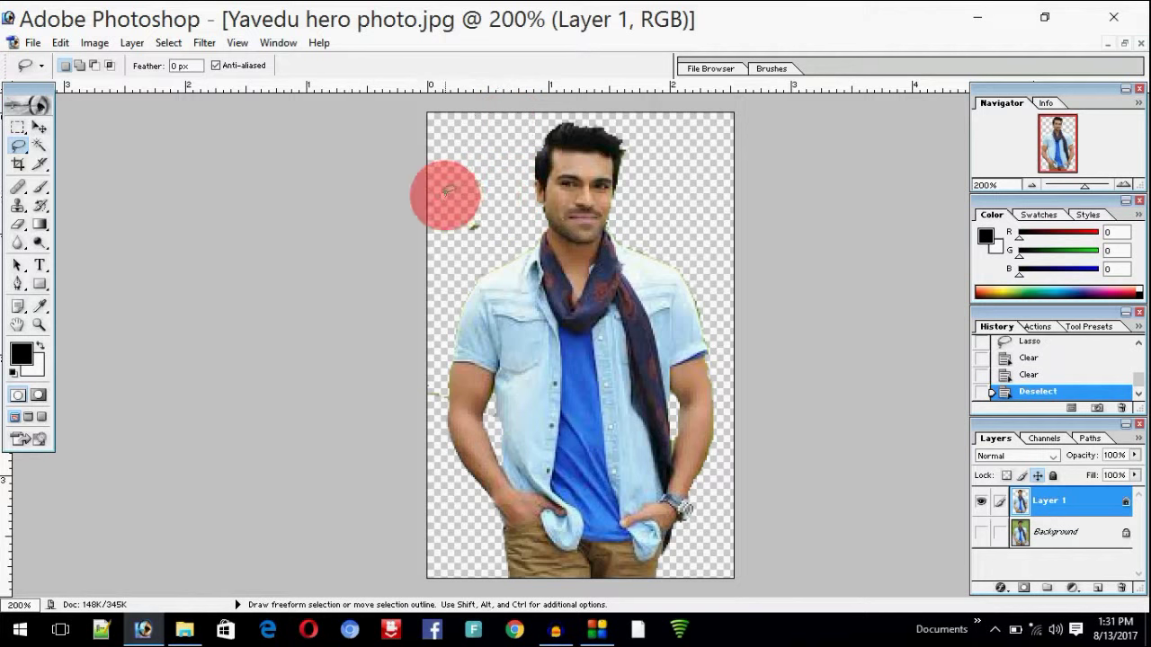
pyautogui.moveTo(447, 191)
pyautogui.mouseDown()
pyautogui.moveTo(534, 244)
pyautogui.moveTo(458, 269)
pyautogui.moveTo(414, 236)
pyautogui.moveTo(441, 200)
pyautogui.mouseUp()
pyautogui.press('Delete')
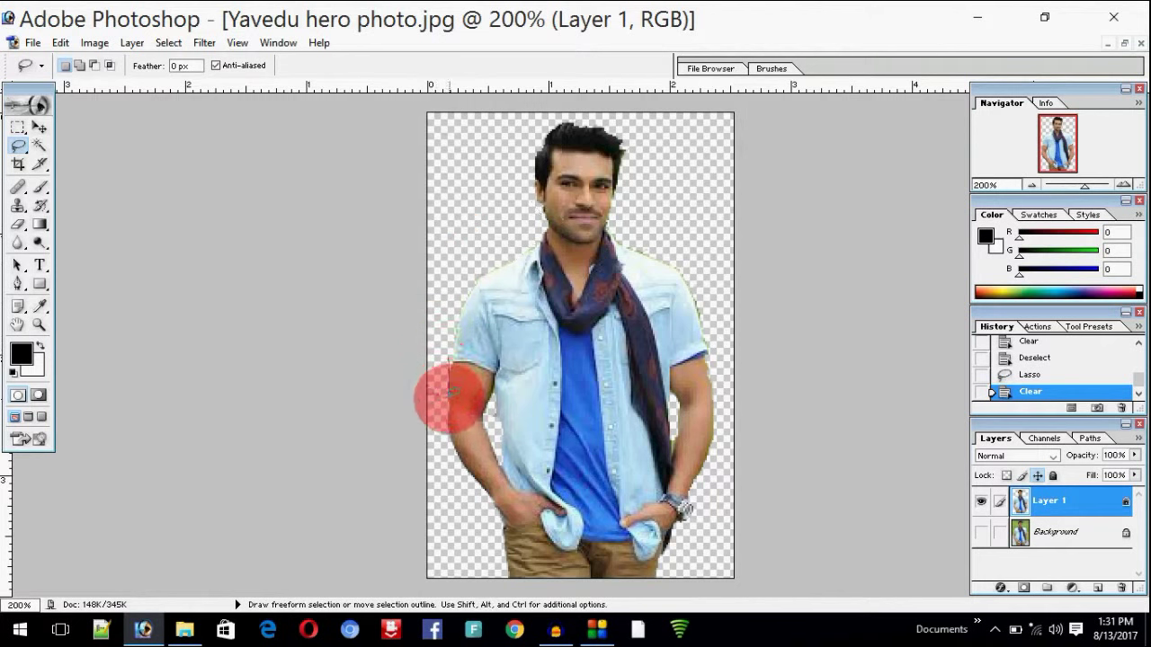
# Lasso and delete the fringe at the shirt's left edge, then deselect.
pyautogui.moveTo(445, 402)
pyautogui.mouseDown()
pyautogui.moveTo(419, 381)
pyautogui.moveTo(445, 361)
pyautogui.mouseUp()
pyautogui.press('Delete')
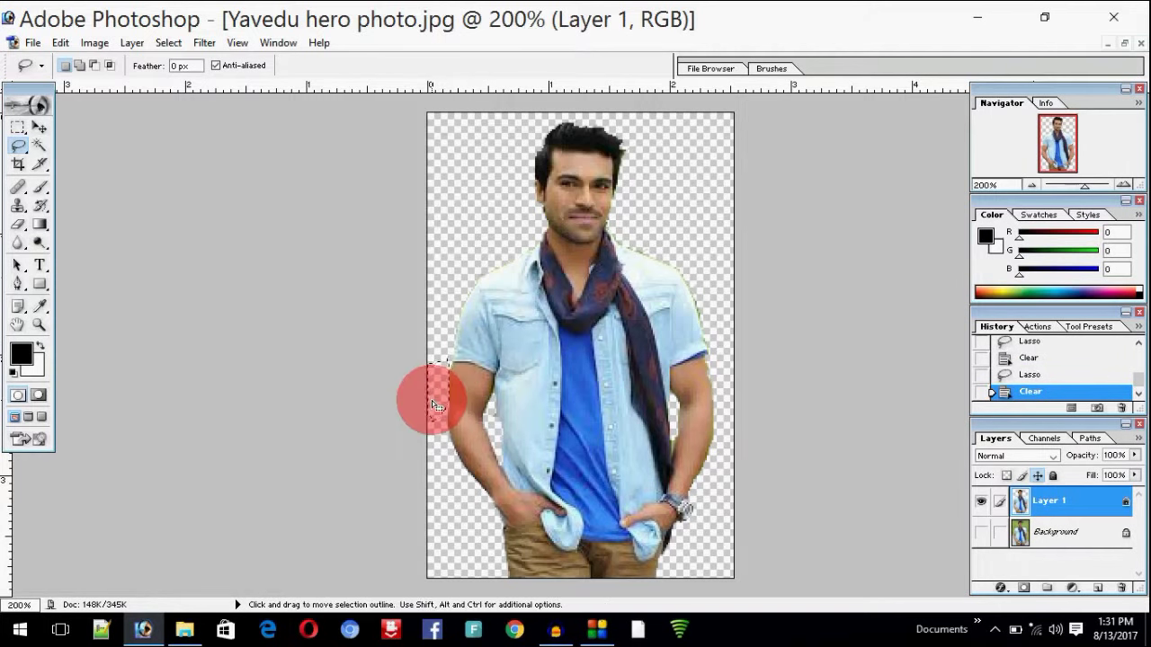
pyautogui.click(665, 230)
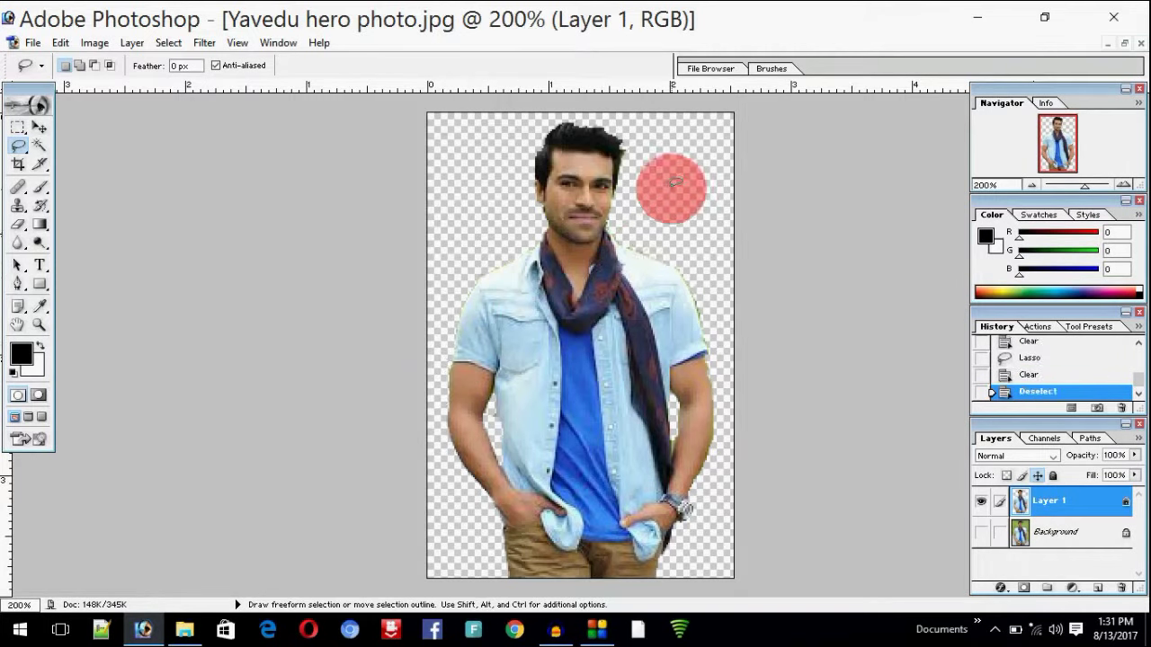
# Magic Wand-select the transparent area around the man, adding the three gaps by his arms.
pyautogui.click(40, 144)
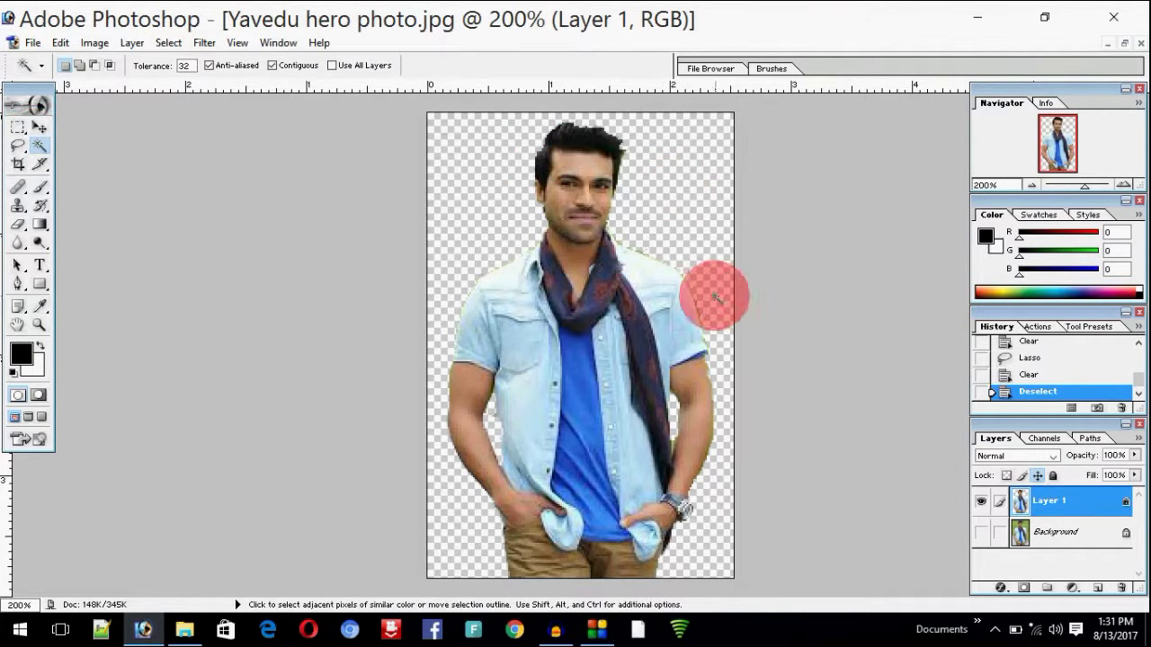
pyautogui.click(656, 189)
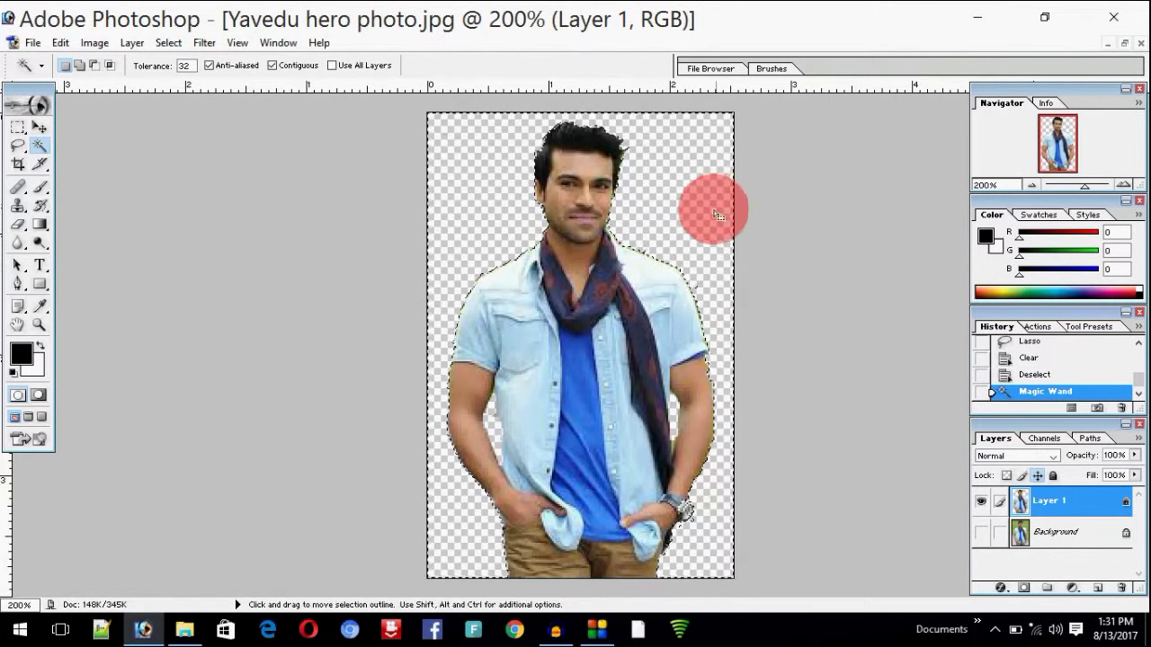
pyautogui.press('shift')
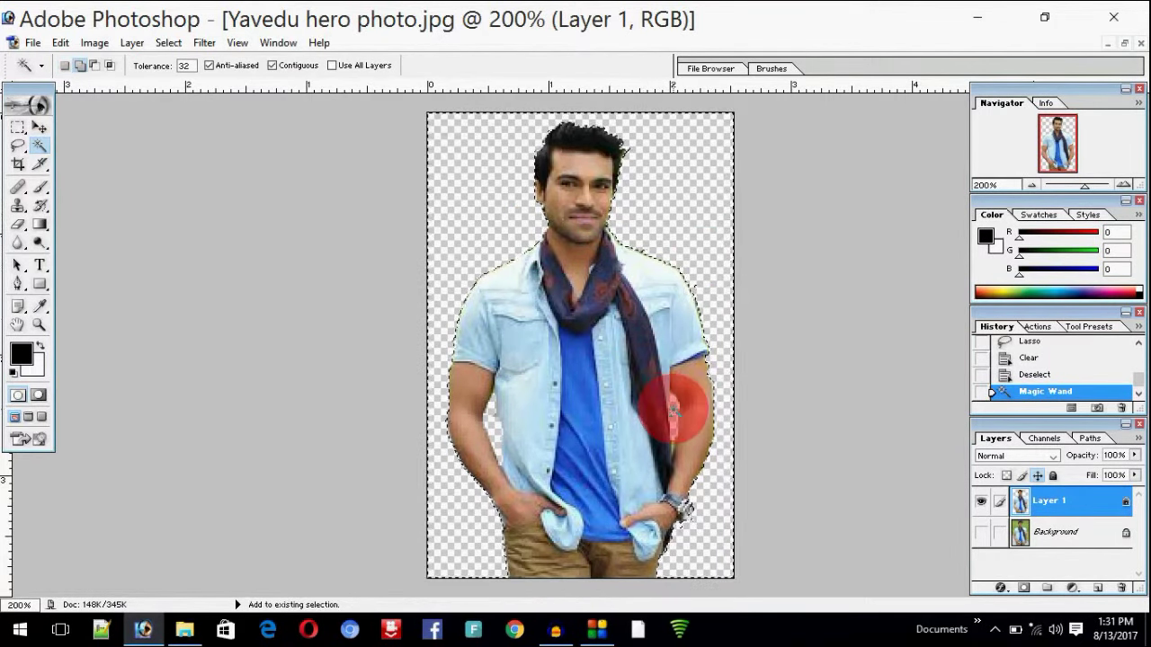
pyautogui.keyDown('shift'); pyautogui.click(674, 407); pyautogui.keyUp('shift')
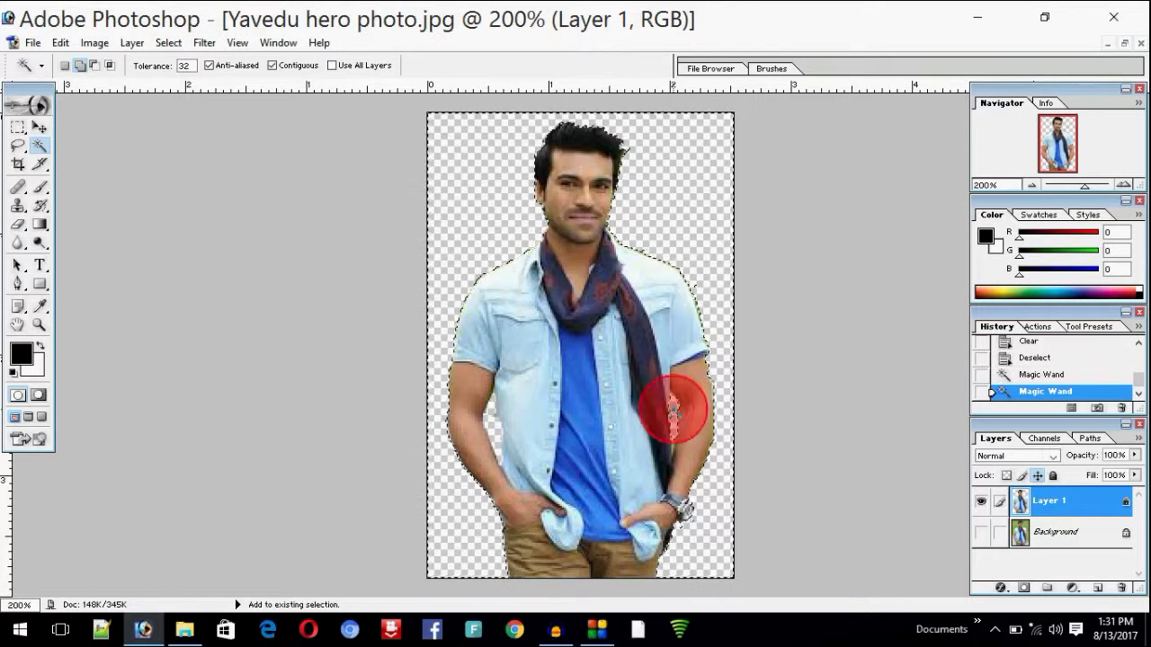
pyautogui.click(493, 426)
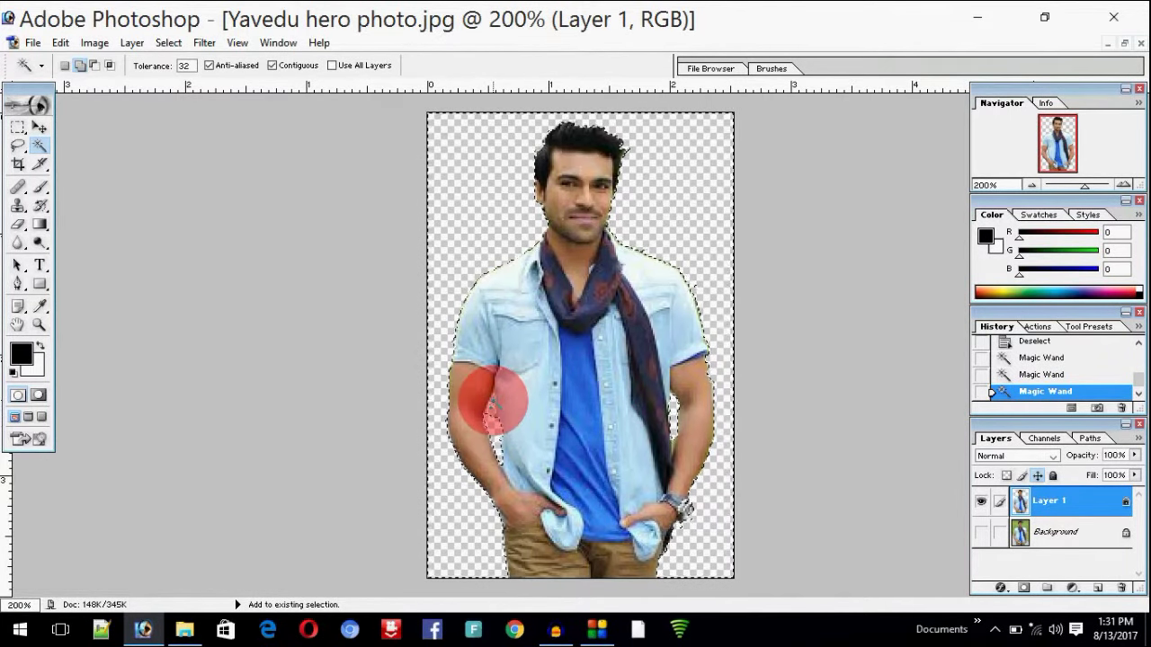
pyautogui.keyDown('shift'); pyautogui.click(493, 402); pyautogui.keyUp('shift')
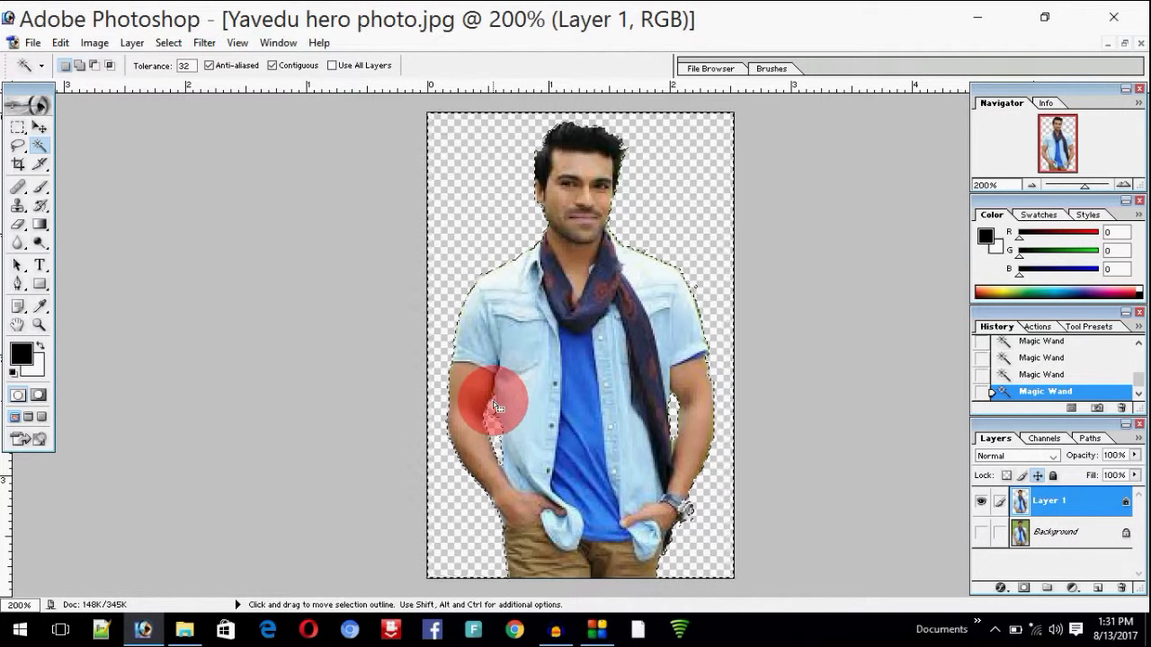
# Invert the selection to isolate the man, and show his photo at 100% beside Winter.jpg.
pyautogui.rightClick(672, 207)
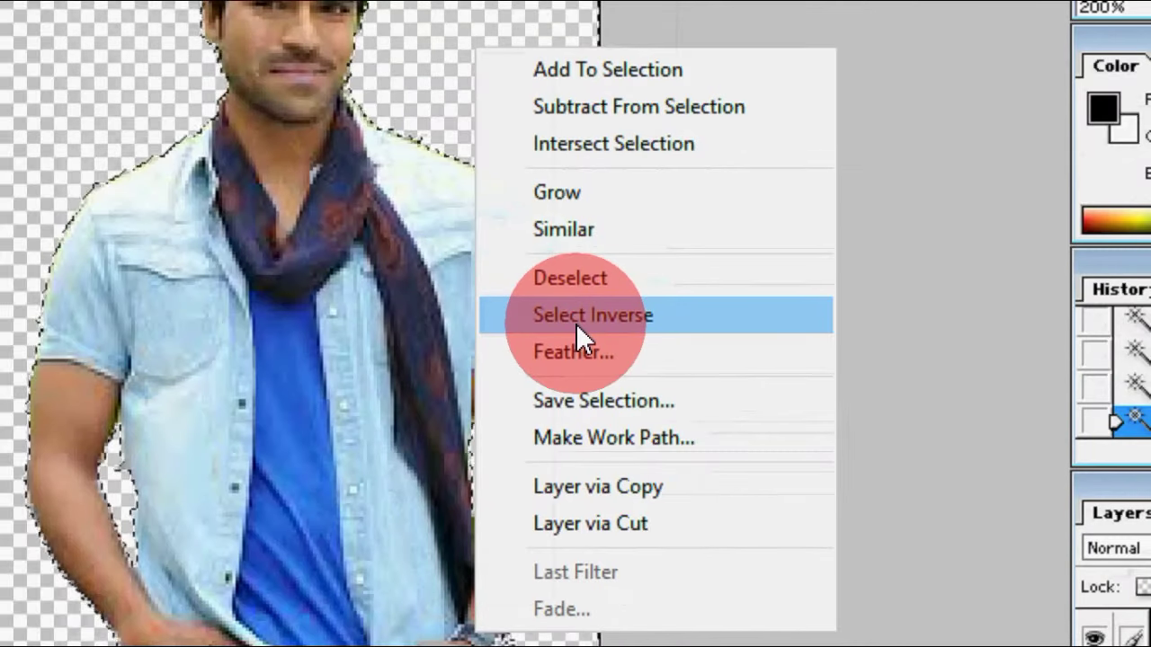
pyautogui.click(576, 325)
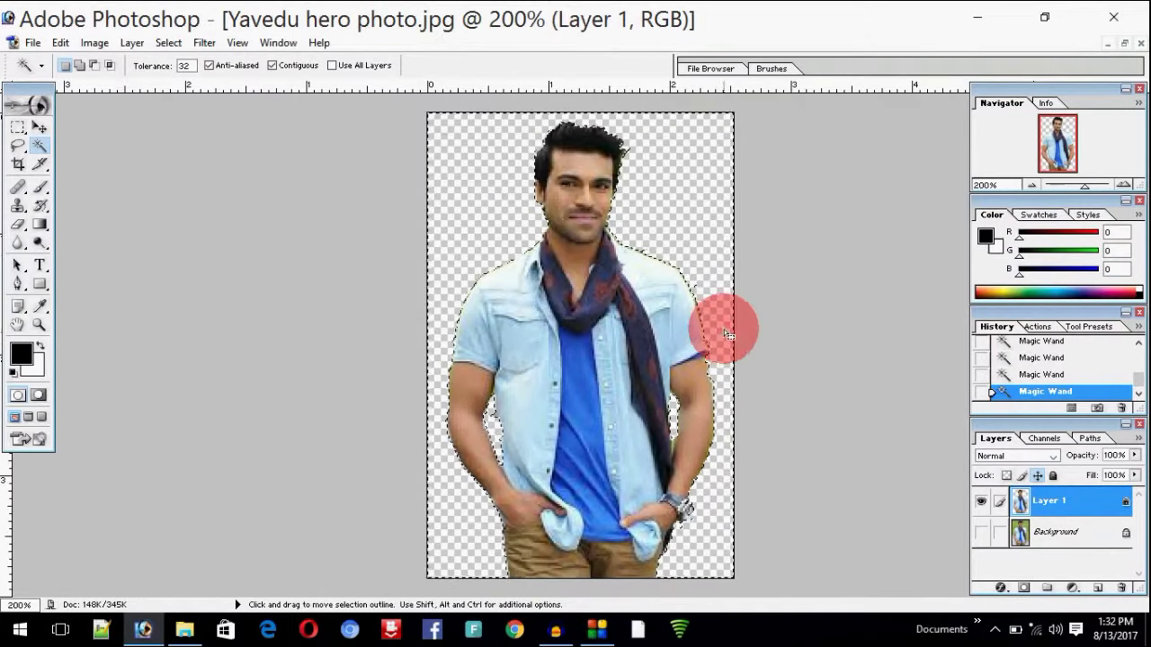
pyautogui.rightClick(688, 153)
pyautogui.click(746, 281)
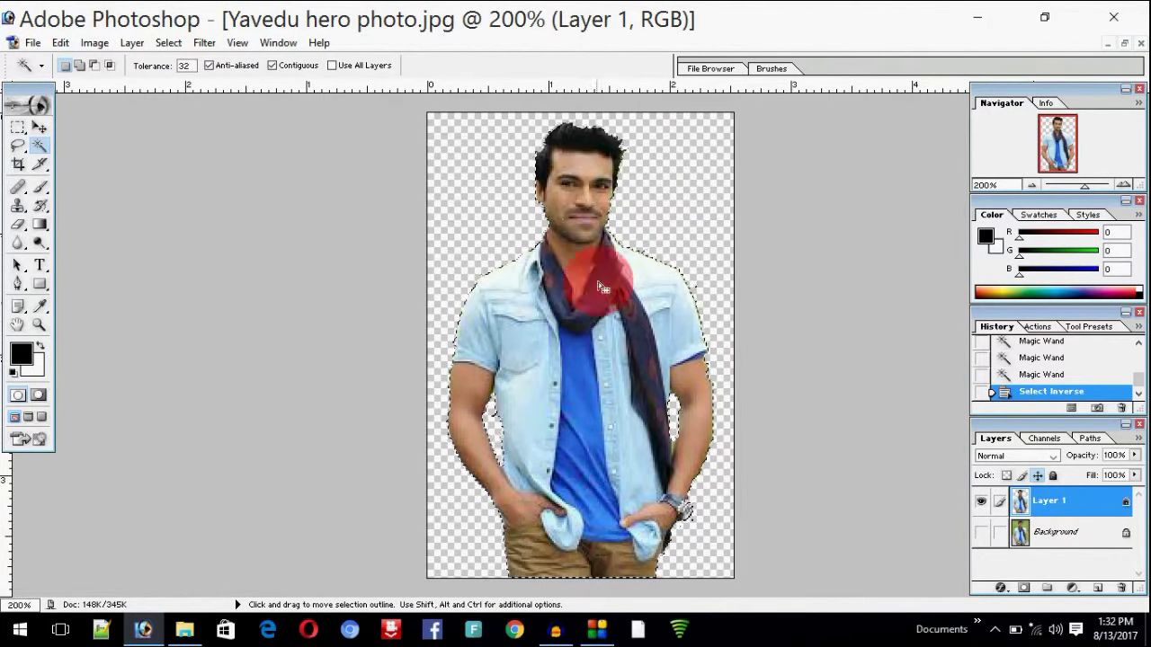
pyautogui.click(1124, 44)
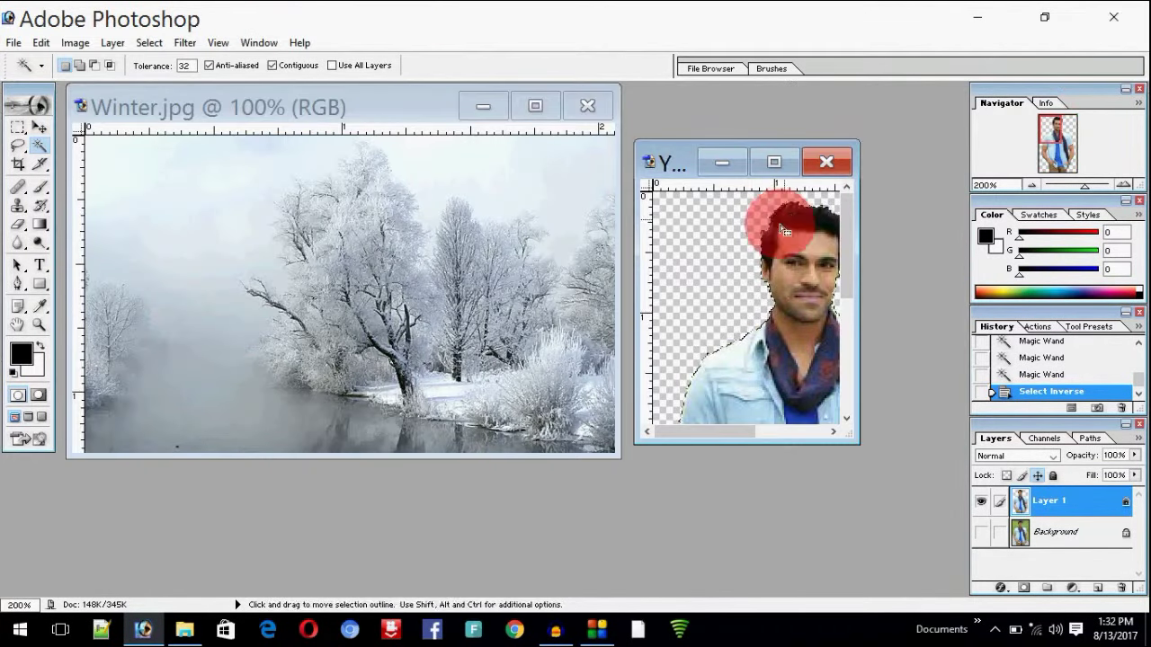
pyautogui.hotkey('ctrl', '-')
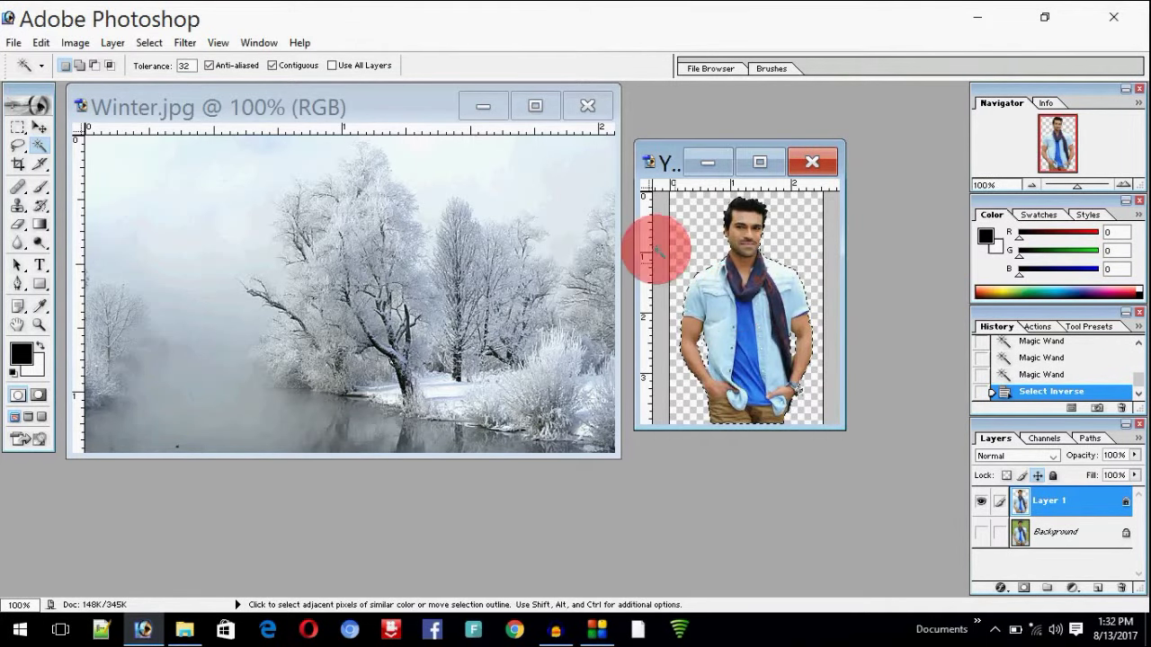
# Move the selected man into Winter.jpg as Layer 1 and place him at the left.
pyautogui.click(39, 129)
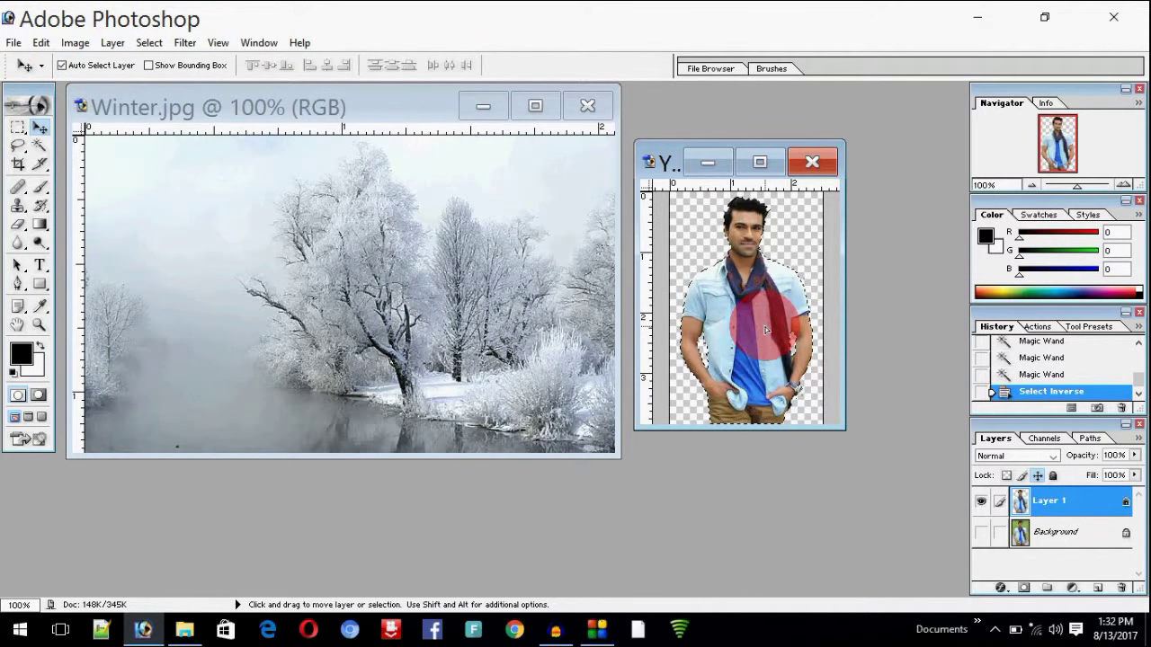
pyautogui.moveTo(766, 330)
pyautogui.mouseDown()
pyautogui.moveTo(323, 292)
pyautogui.moveTo(304, 302)
pyautogui.mouseUp()
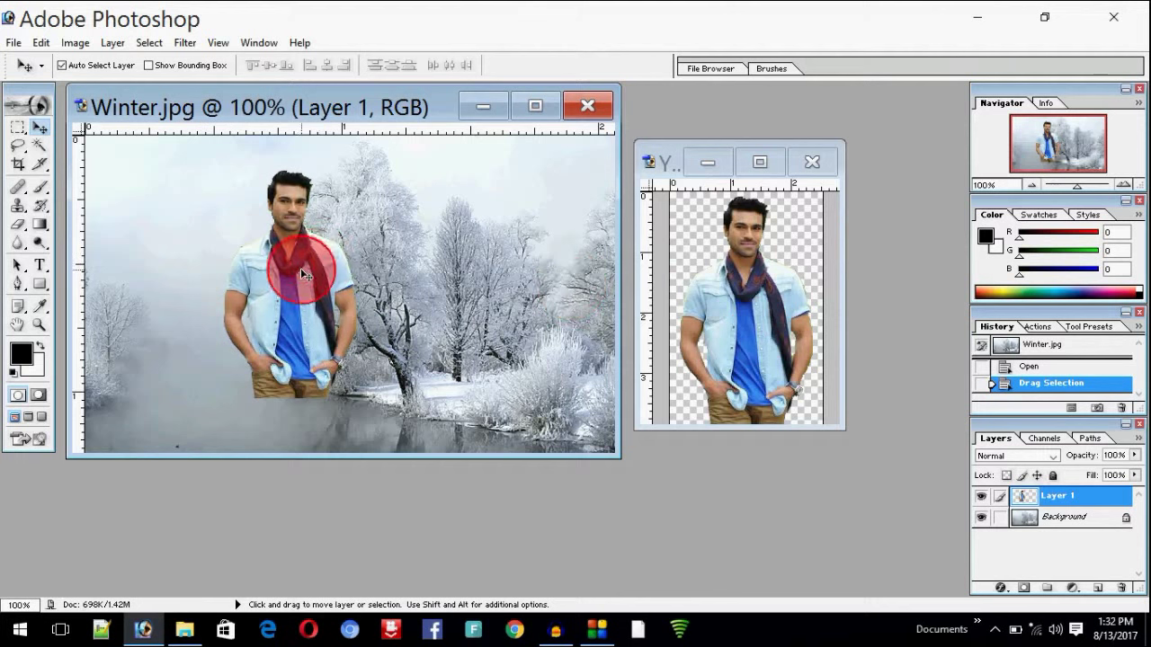
pyautogui.moveTo(303, 275); pyautogui.dragTo(175, 334)
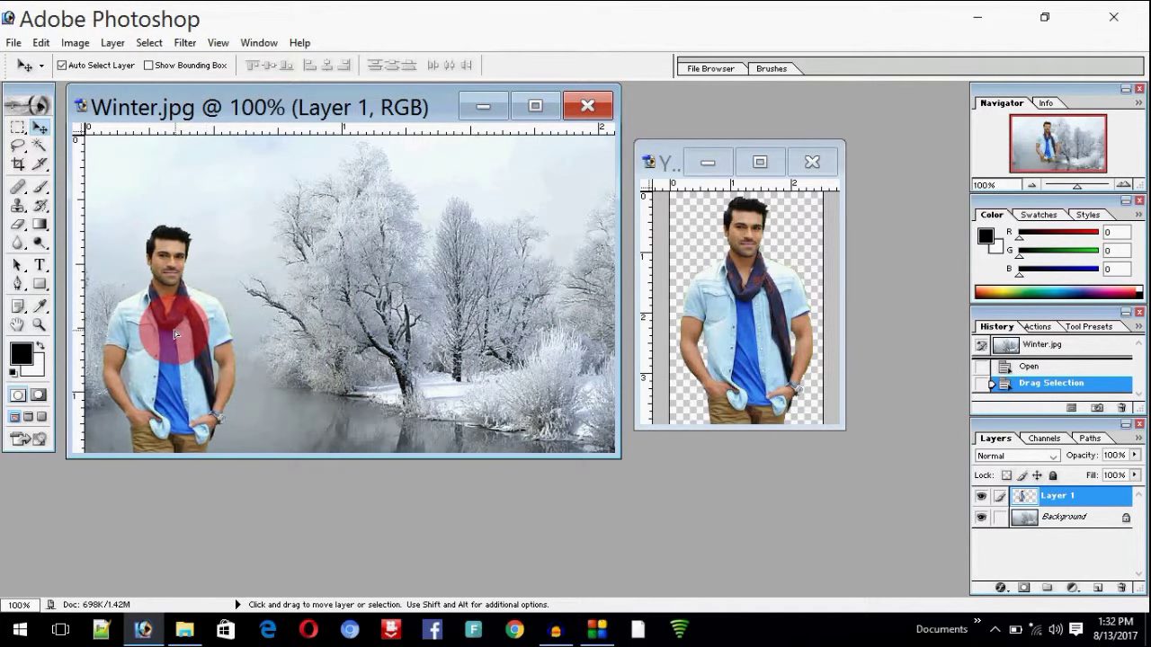
pyautogui.moveTo(174, 331); pyautogui.dragTo(166, 332)
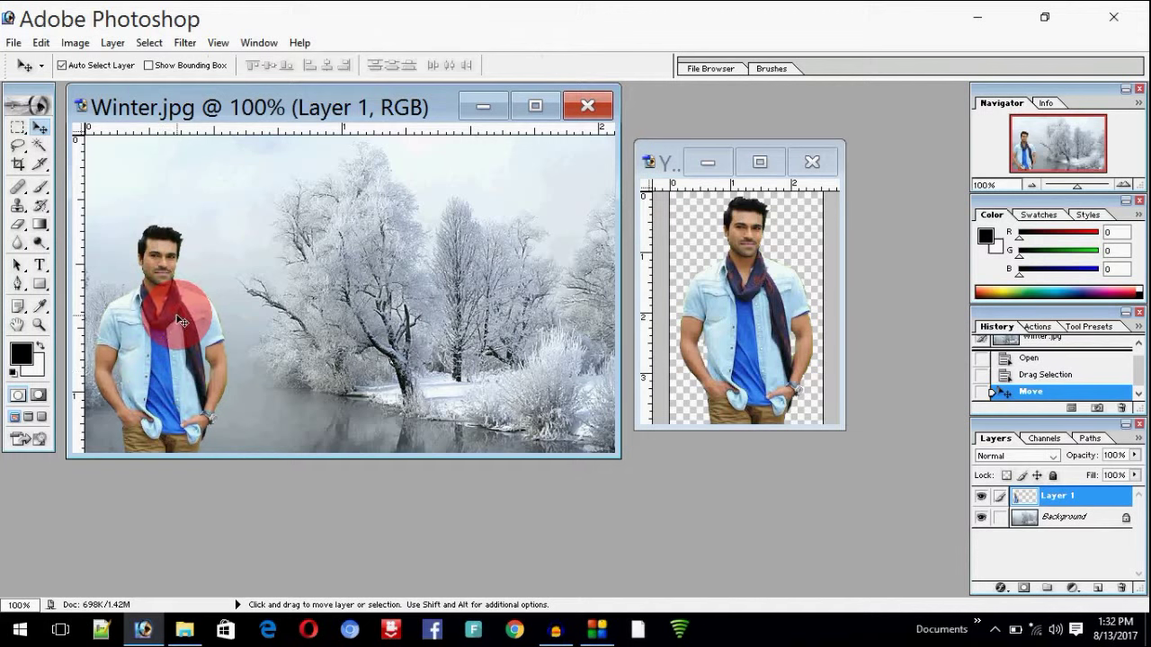
# Free Transform the left-hand man to about 112% width and 111% height, then commit.
pyautogui.hotkey('ctrl', 't')
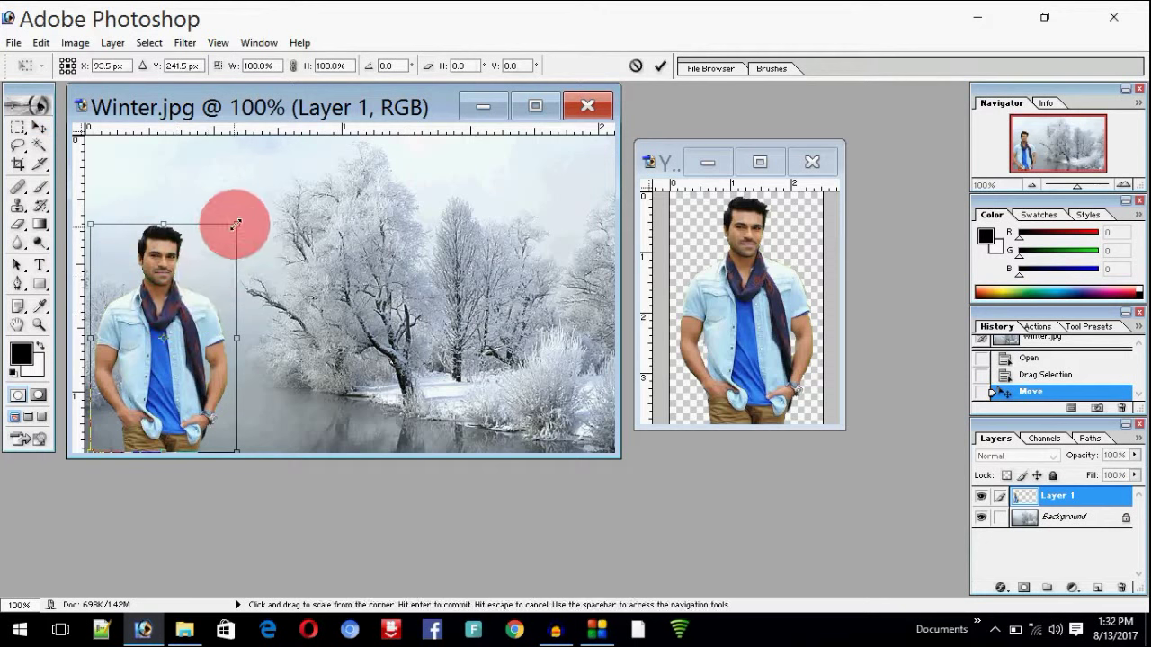
pyautogui.moveTo(235, 224); pyautogui.dragTo(255, 198)
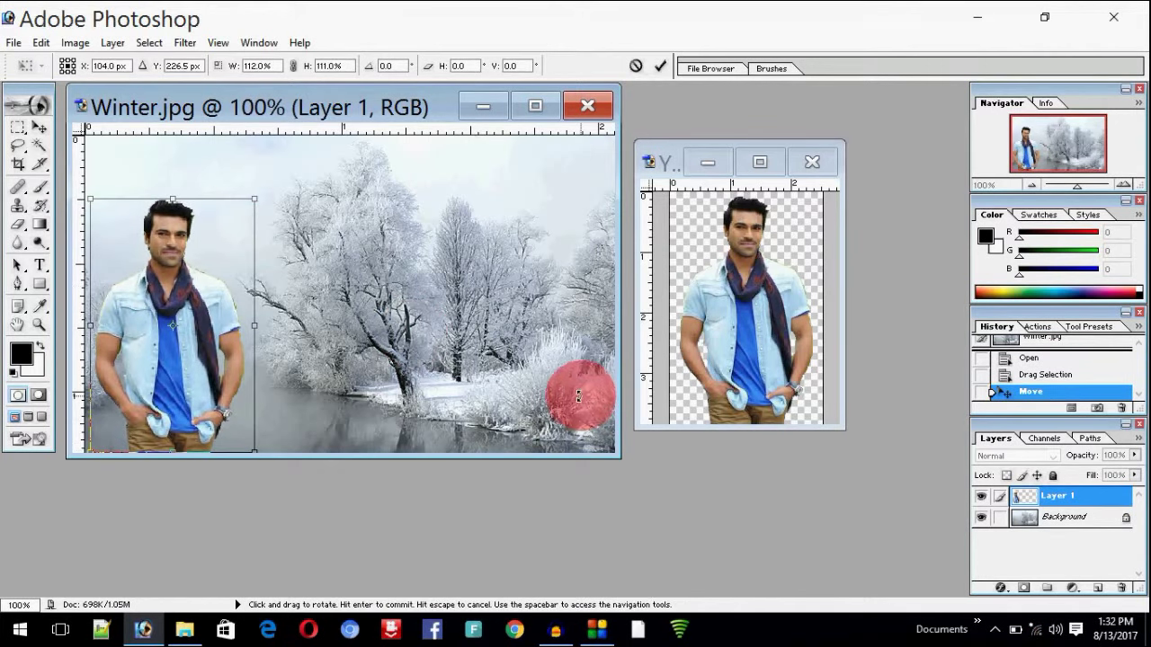
pyautogui.doubleClick(185, 270)
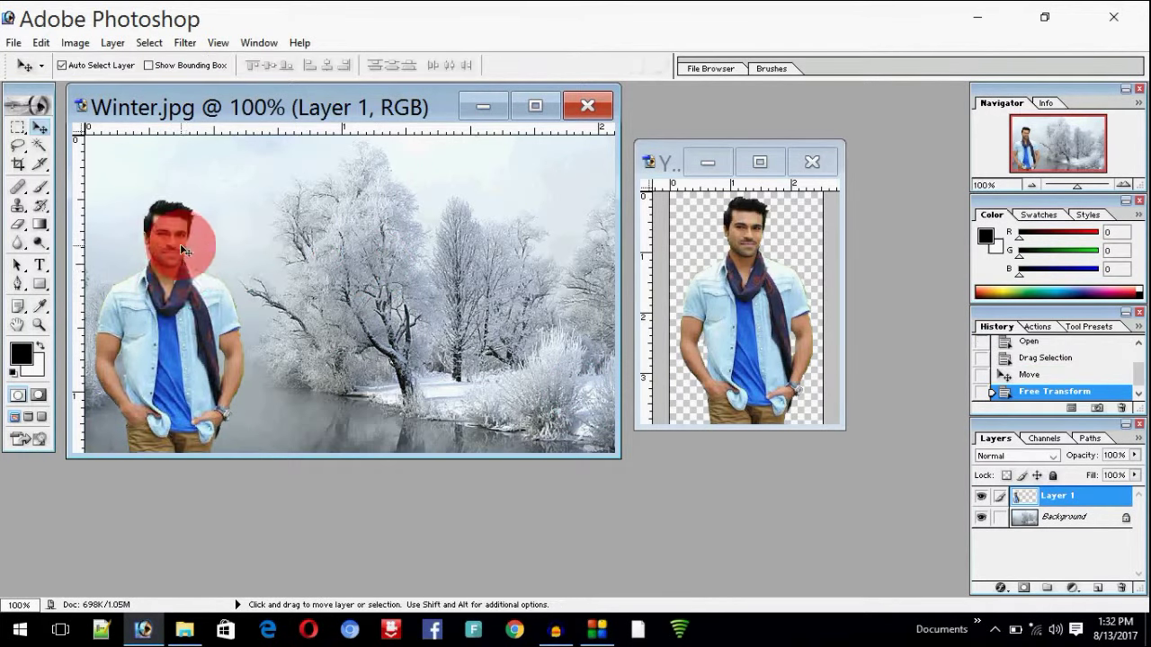
# Drag a second copy of the man into Winter.jpg as Layer 2 and enlarge it slightly.
pyautogui.click(755, 321)
pyautogui.moveTo(754, 317); pyautogui.dragTo(586, 305)
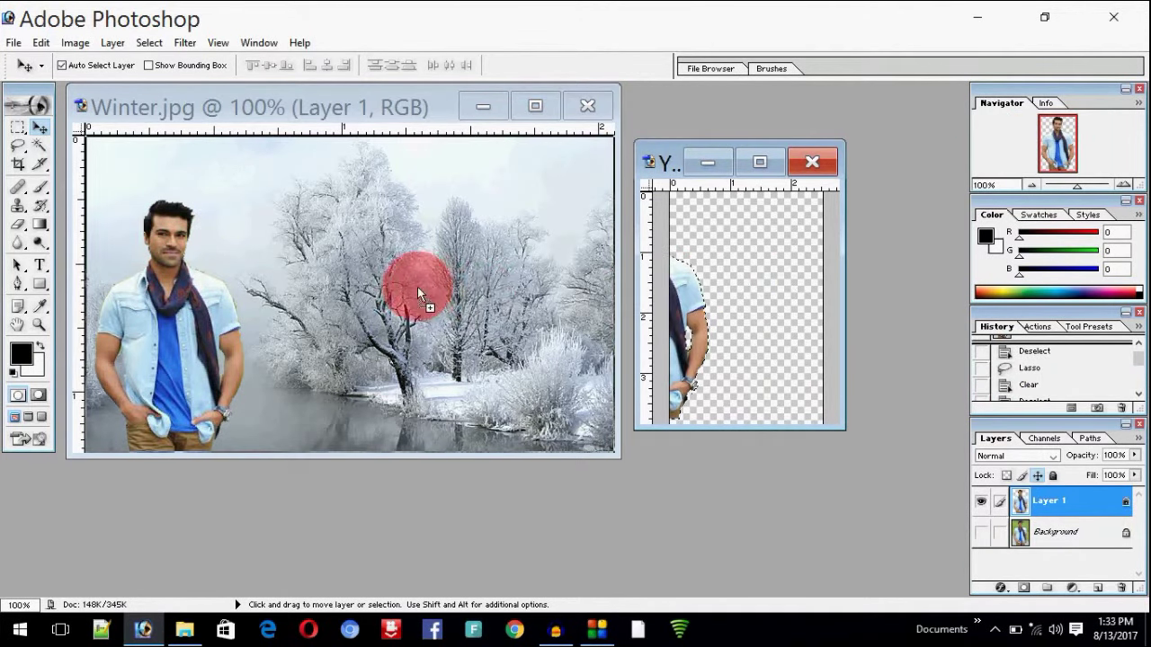
pyautogui.moveTo(418, 289); pyautogui.dragTo(426, 333)
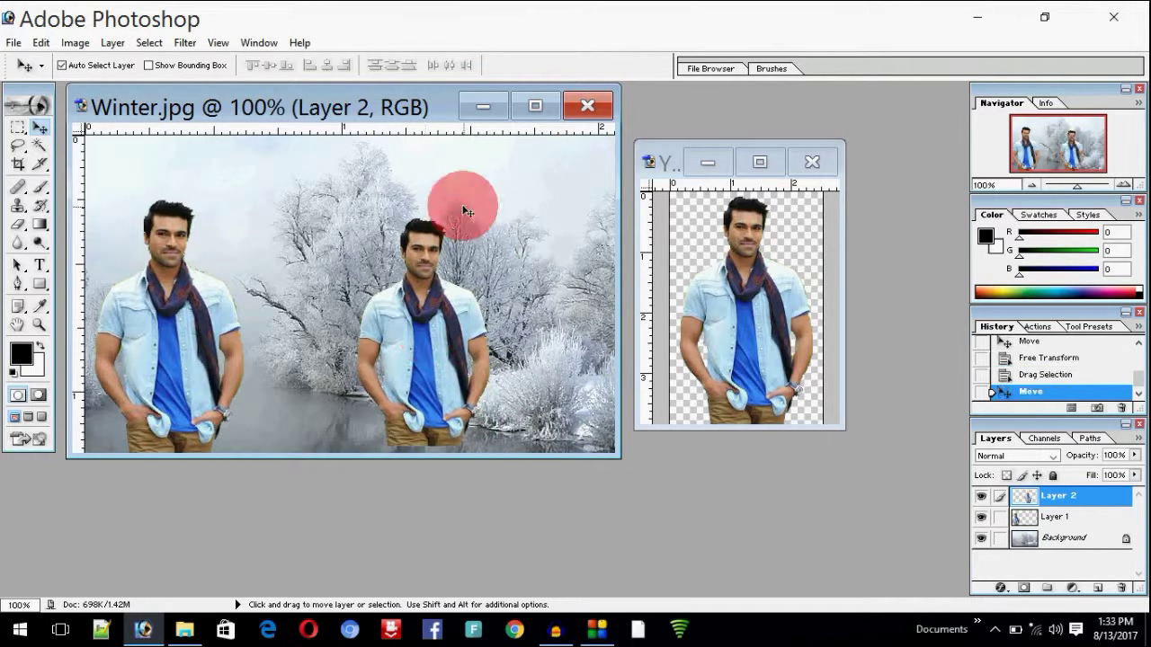
pyautogui.moveTo(426, 334); pyautogui.dragTo(430, 321)
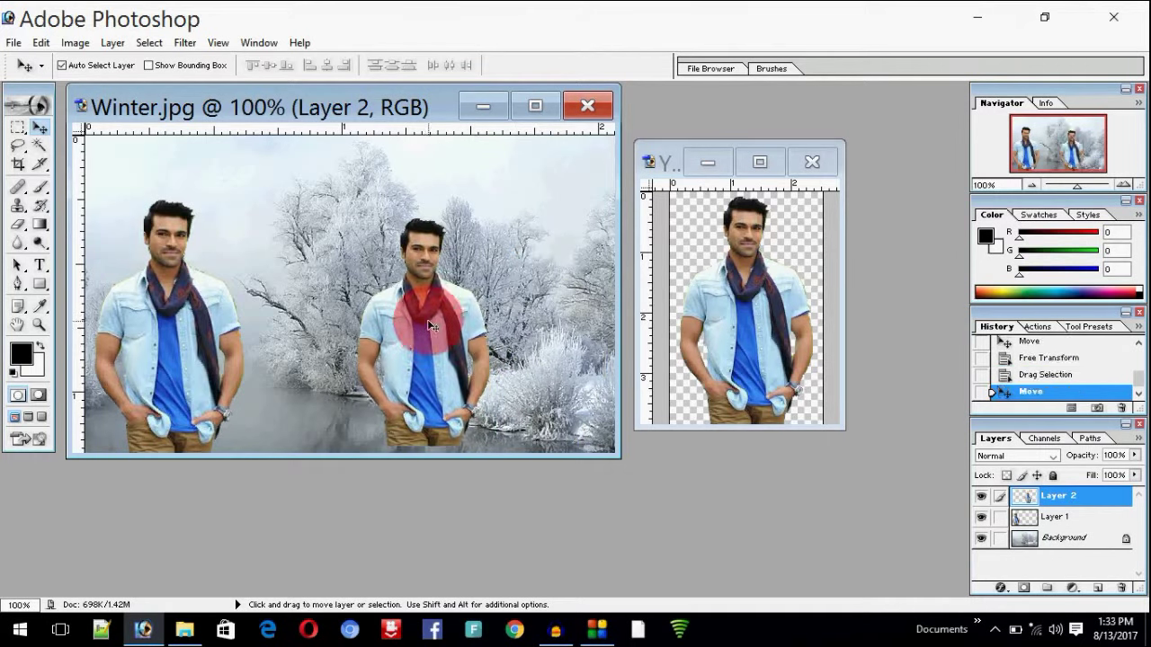
pyautogui.hotkey('ctrl', 't')
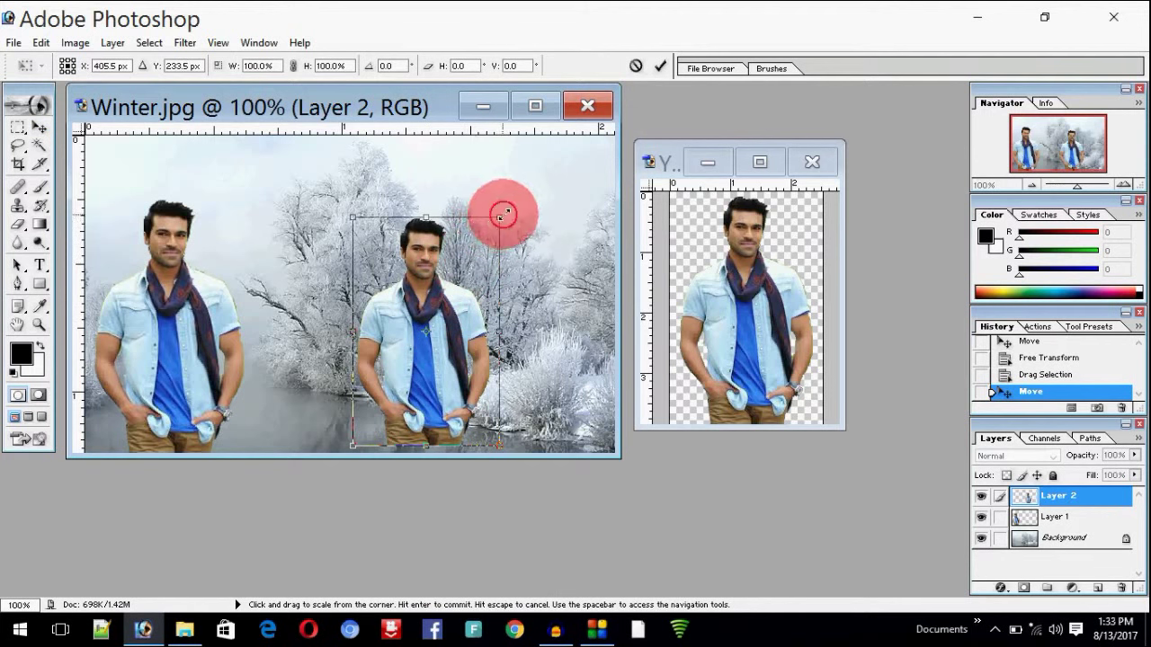
pyautogui.moveTo(501, 216); pyautogui.dragTo(514, 201)
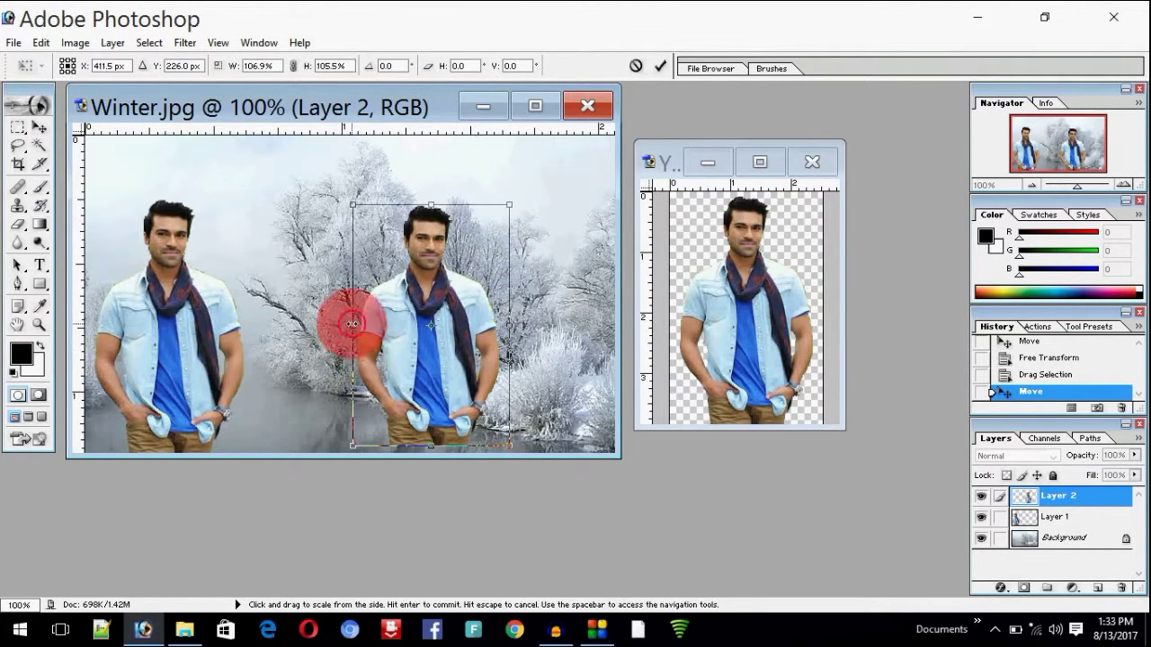
# Fit the right-hand man beside the trees, commit the transform, and maximize Winter.jpg.
pyautogui.moveTo(351, 323)
pyautogui.mouseDown()
pyautogui.moveTo(462, 308)
pyautogui.moveTo(599, 314)
pyautogui.moveTo(485, 329)
pyautogui.mouseUp()
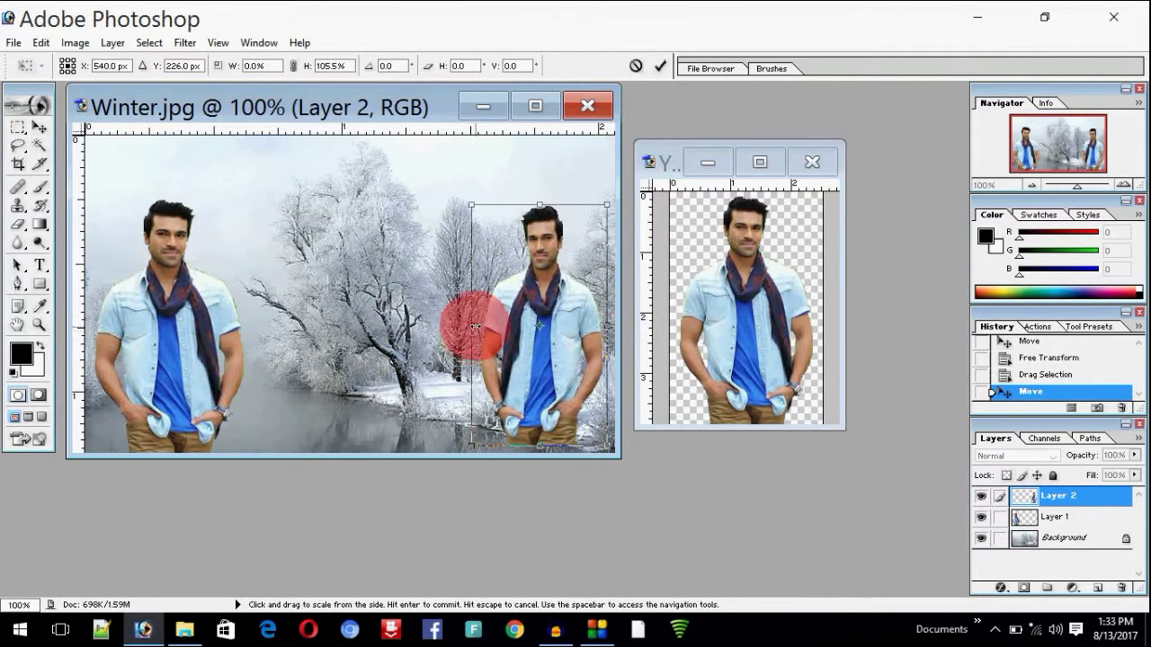
pyautogui.moveTo(471, 331); pyautogui.dragTo(452, 326)
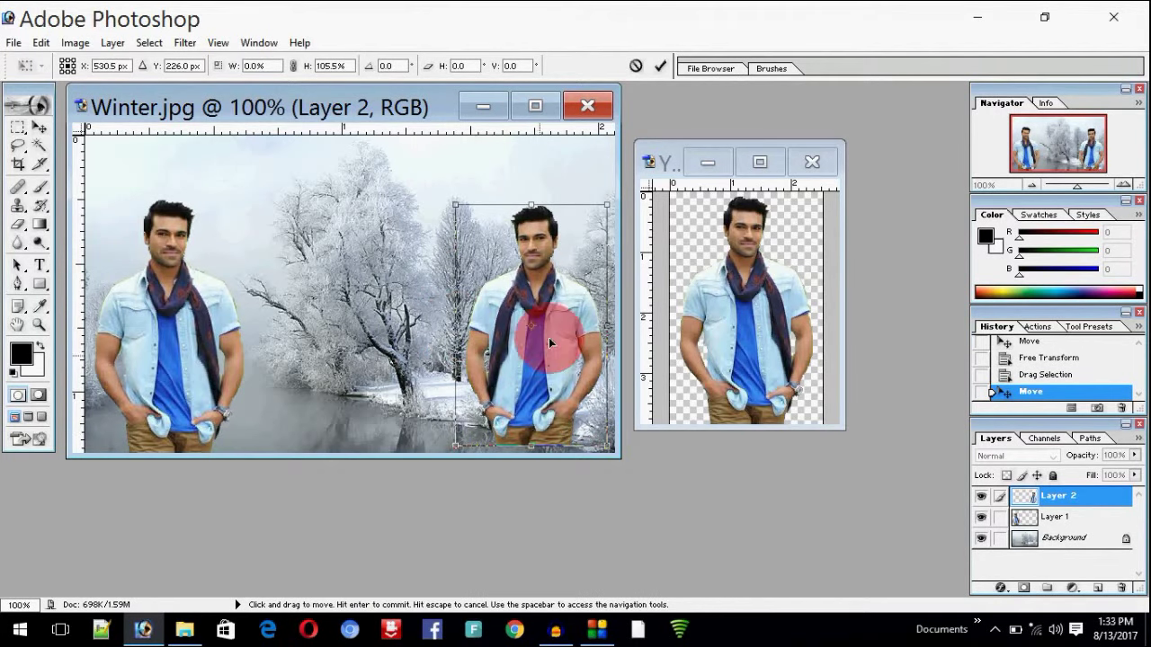
pyautogui.moveTo(546, 331); pyautogui.dragTo(549, 339)
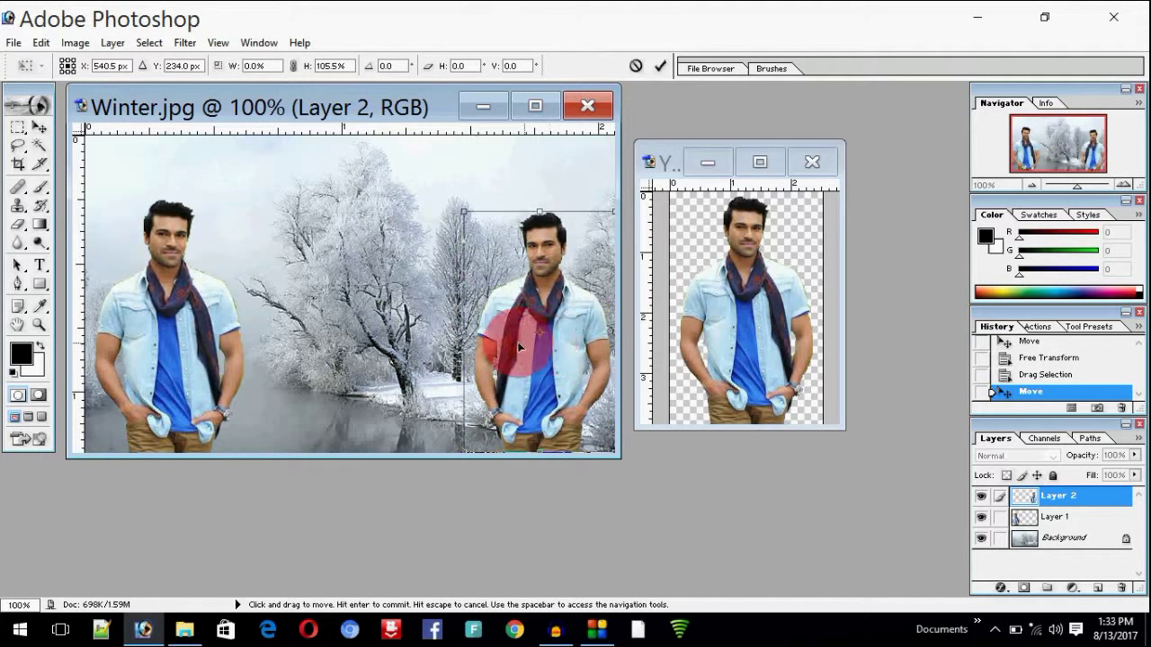
pyautogui.moveTo(464, 347); pyautogui.dragTo(456, 351)
pyautogui.moveTo(535, 212); pyautogui.dragTo(536, 202)
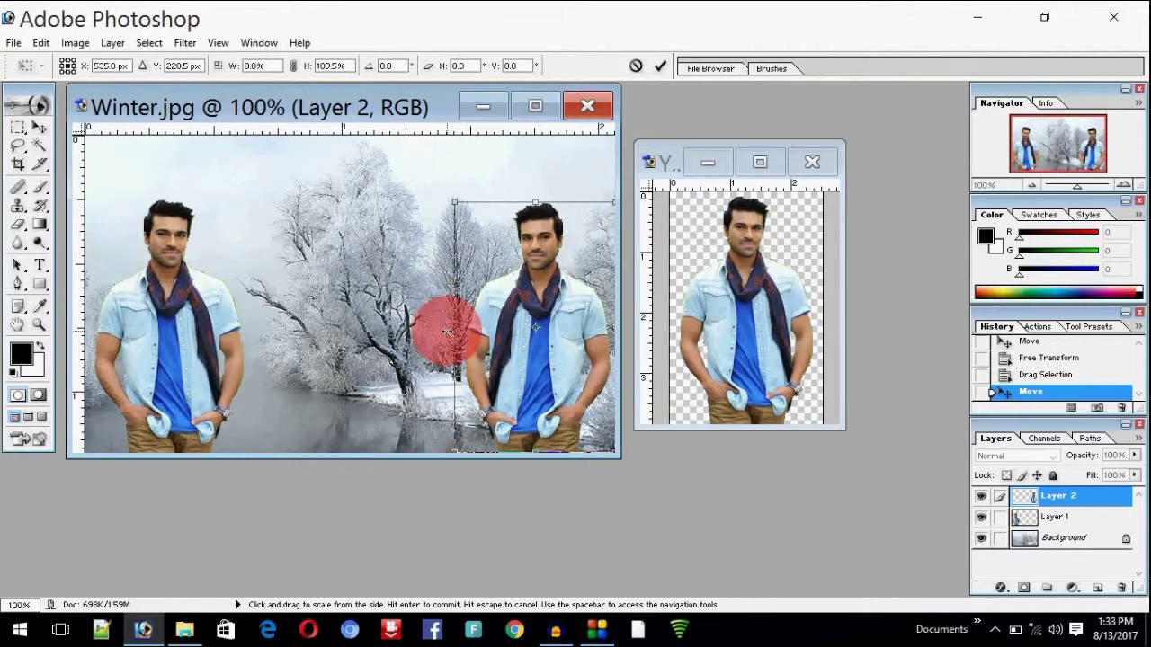
pyautogui.moveTo(446, 331); pyautogui.dragTo(442, 329)
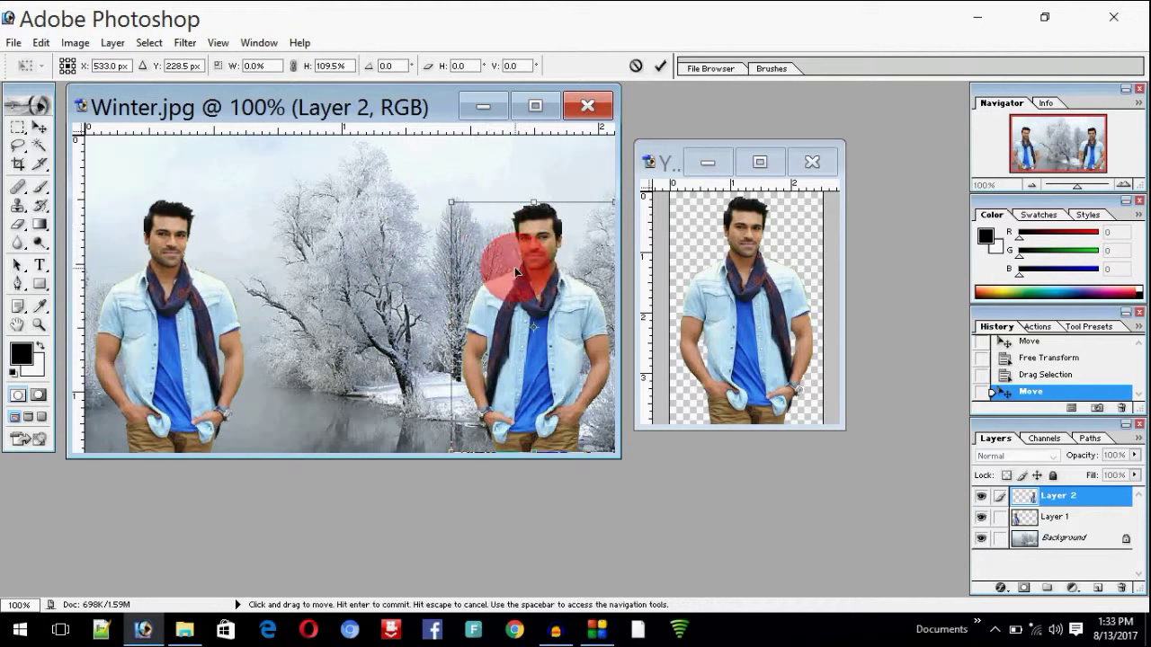
pyautogui.moveTo(520, 272); pyautogui.dragTo(512, 271)
pyautogui.hotkey('ctrl', 'z')
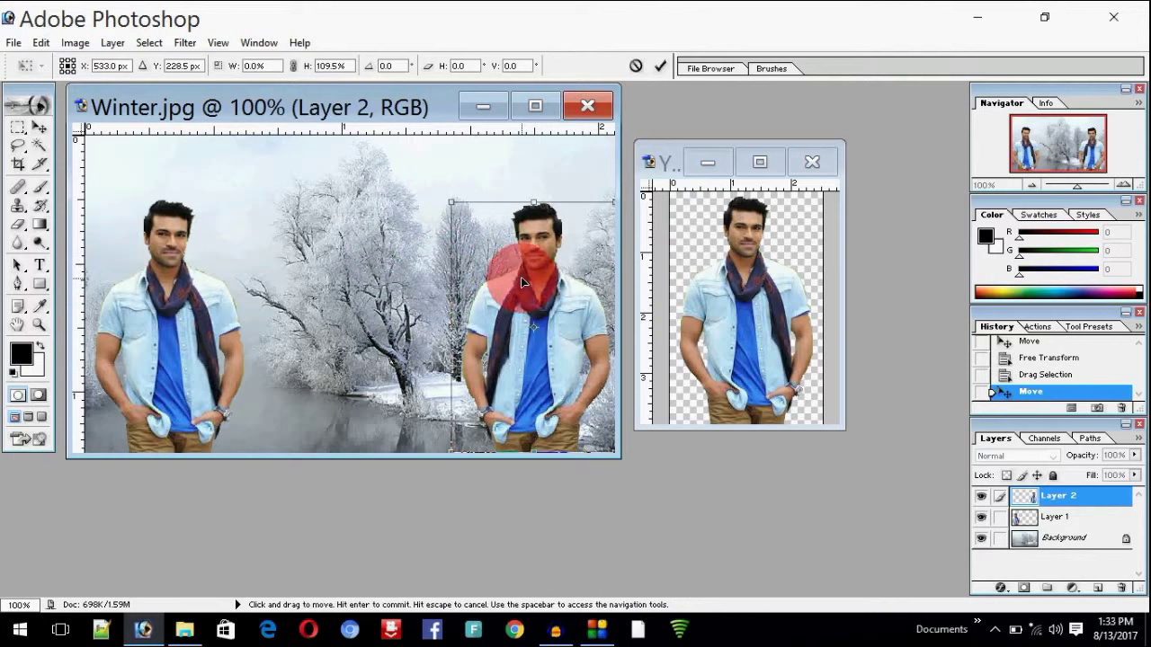
pyautogui.press('Return')
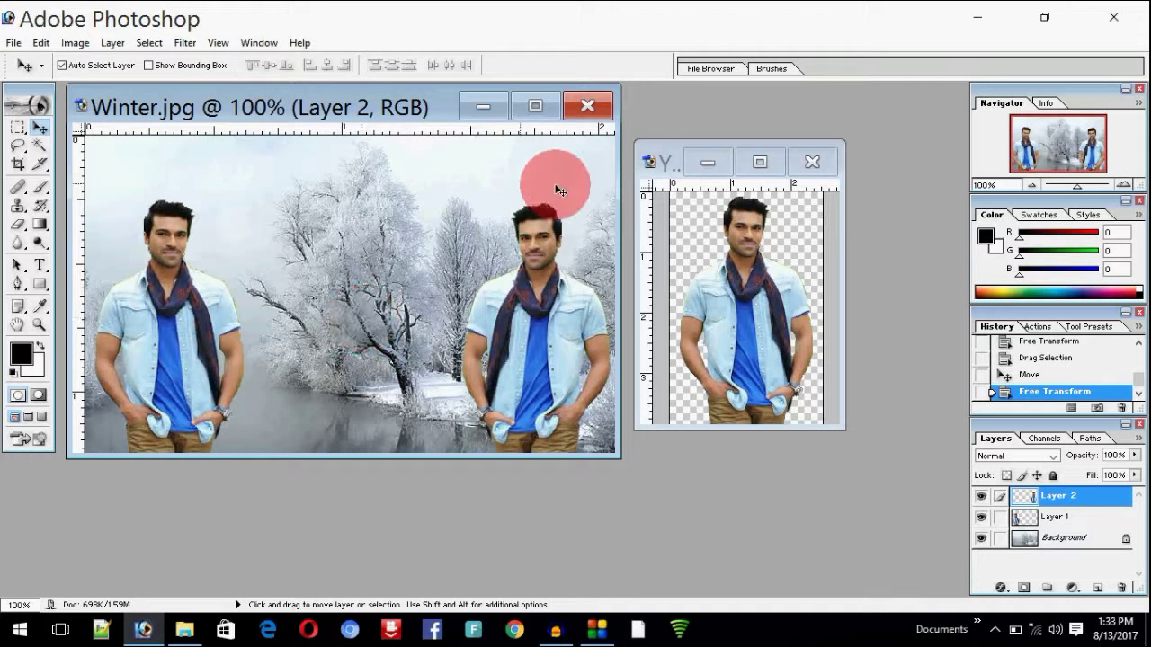
pyautogui.click(708, 162)
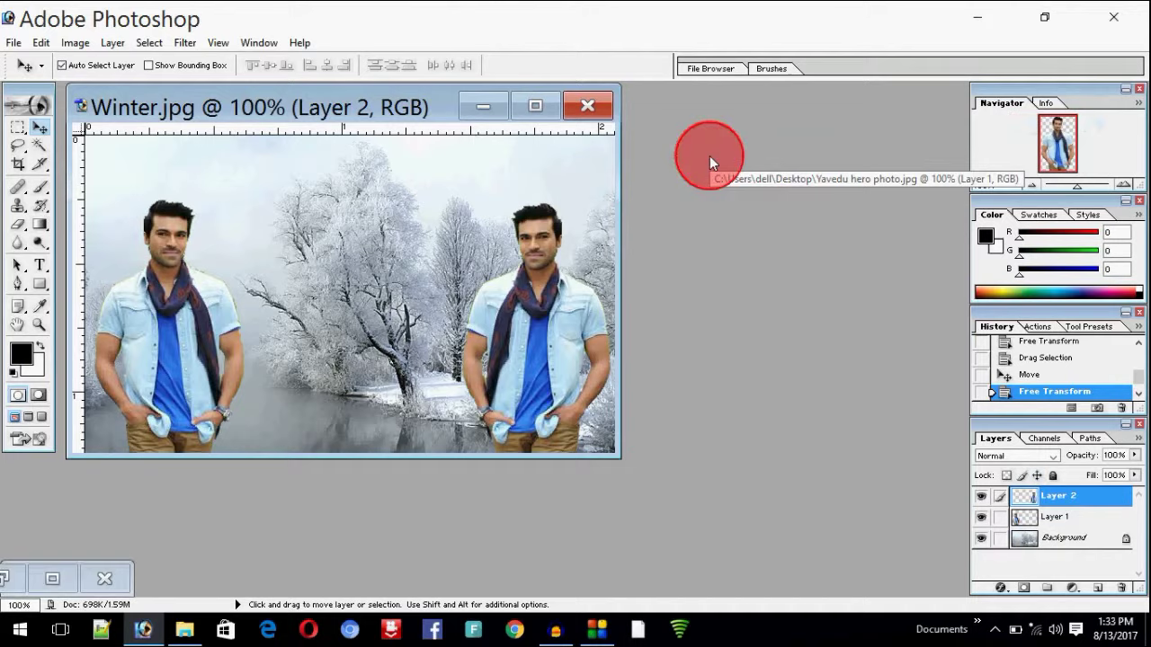
pyautogui.click(539, 107)
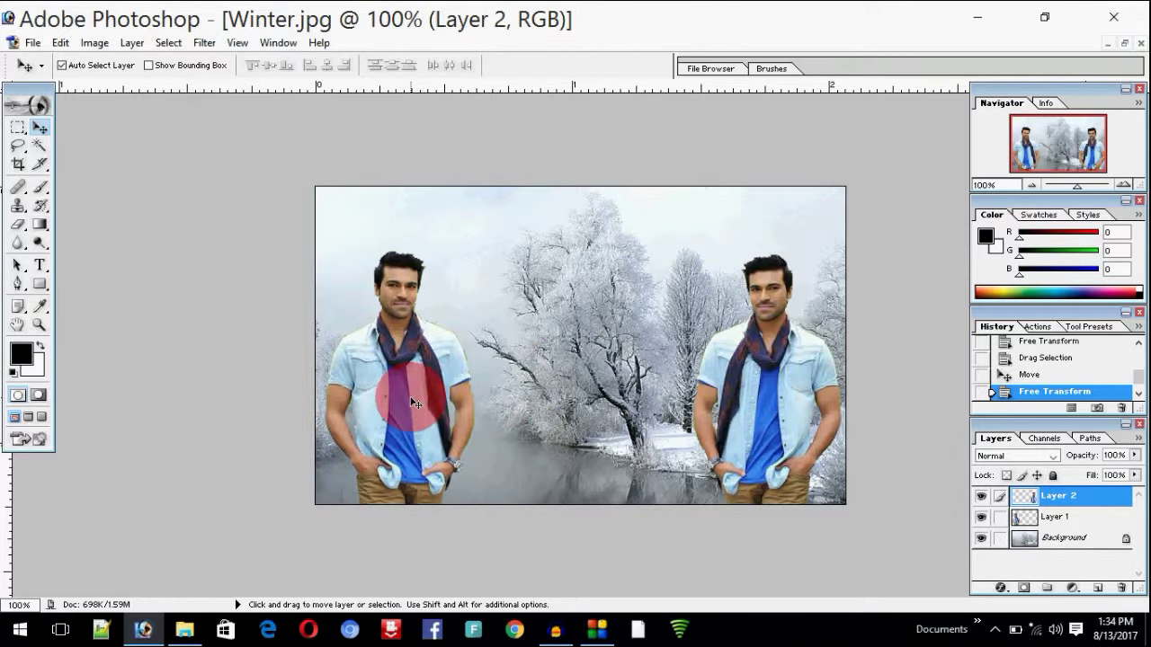
# Search the Start menu for 'sni' to find Snipping Tool.
pyautogui.press('super')
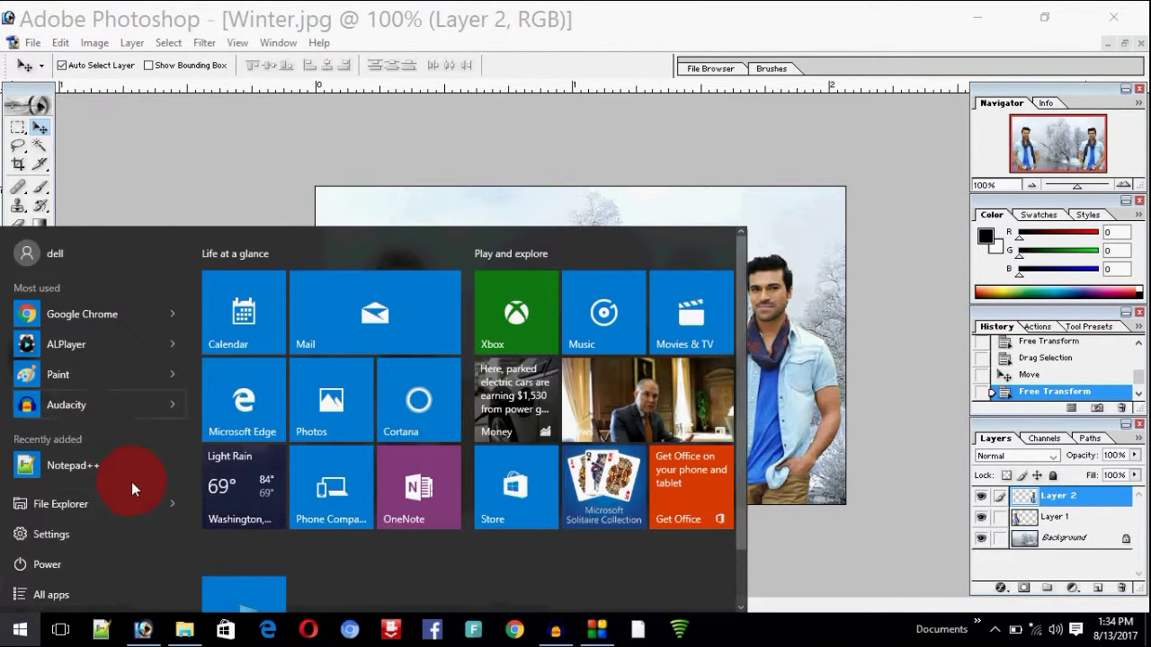
pyautogui.write('s')
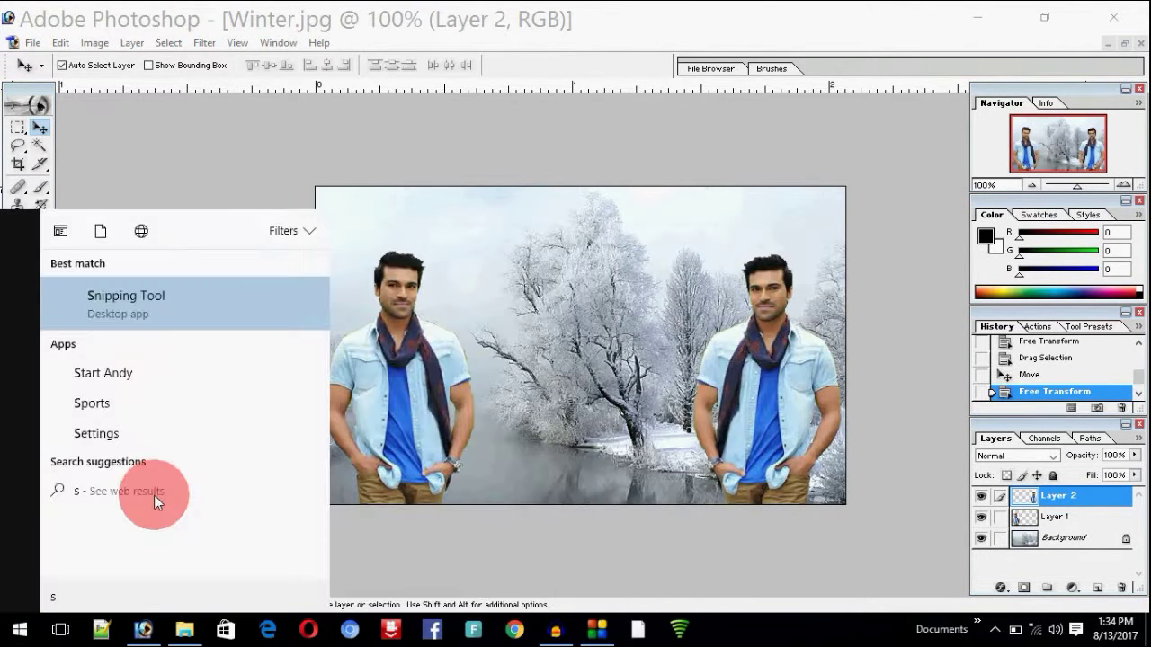
pyautogui.write('ni')
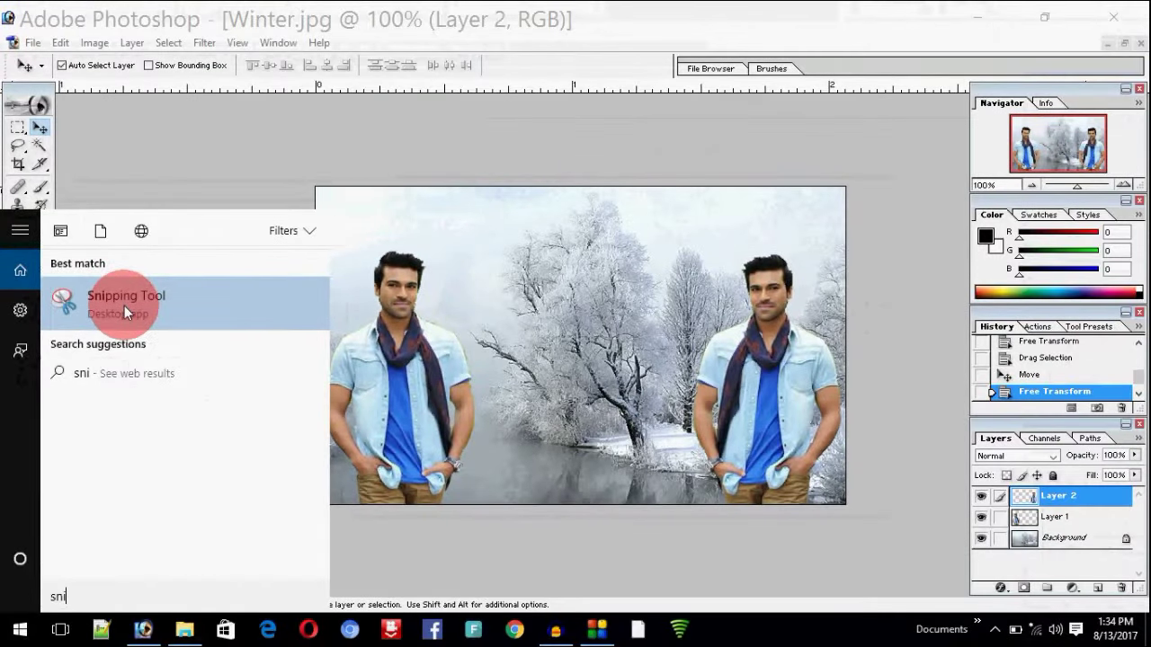
# Launch Snipping Tool and snip a rectangle around the finished two-man winter image.
pyautogui.click(124, 305)
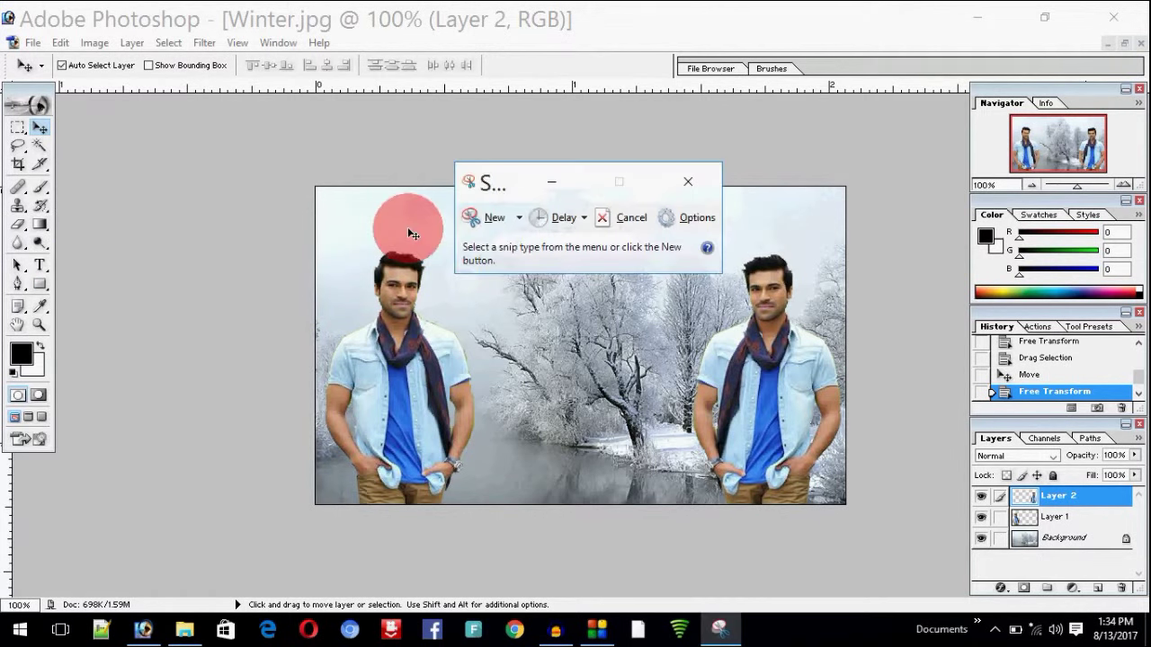
pyautogui.click(485, 220)
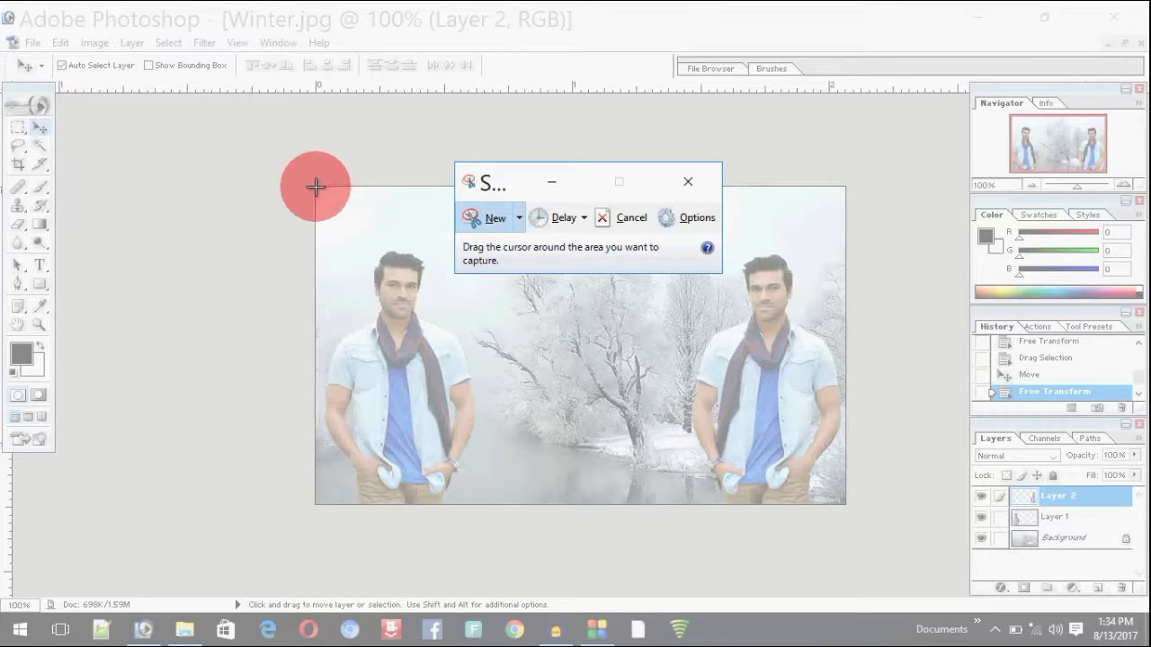
pyautogui.moveTo(314, 186)
pyautogui.mouseDown()
pyautogui.moveTo(459, 358)
pyautogui.moveTo(845, 504)
pyautogui.mouseUp()
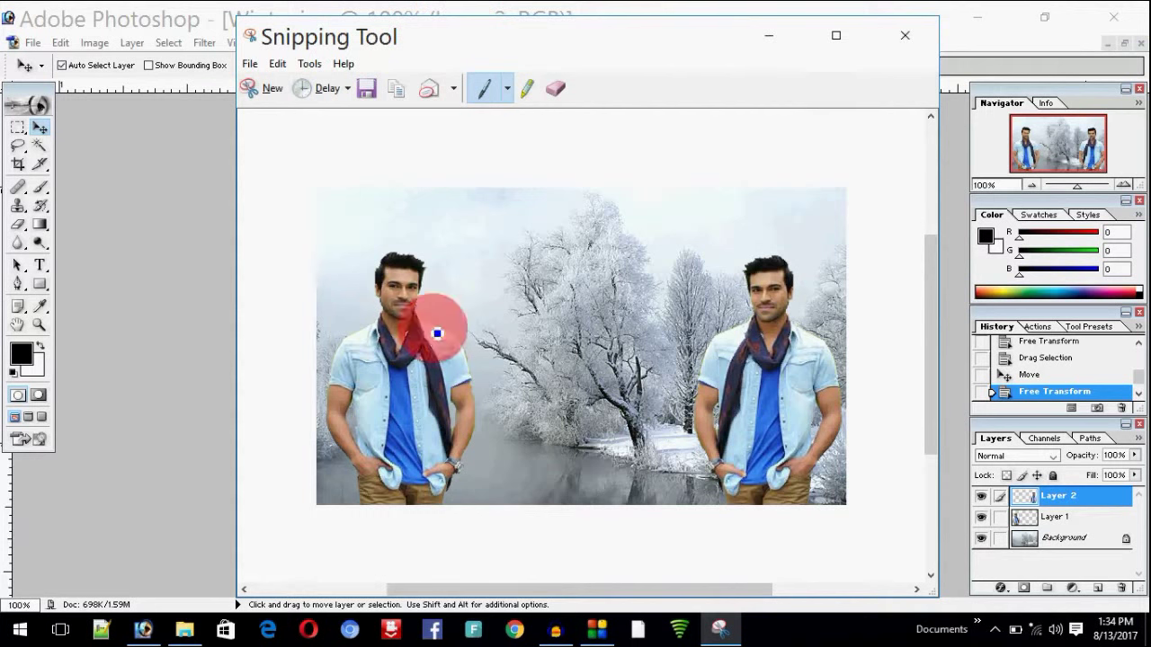
# Save the snip to the Desktop as PNG 'Double sided photo', then close Snipping Tool.
pyautogui.click(363, 91)
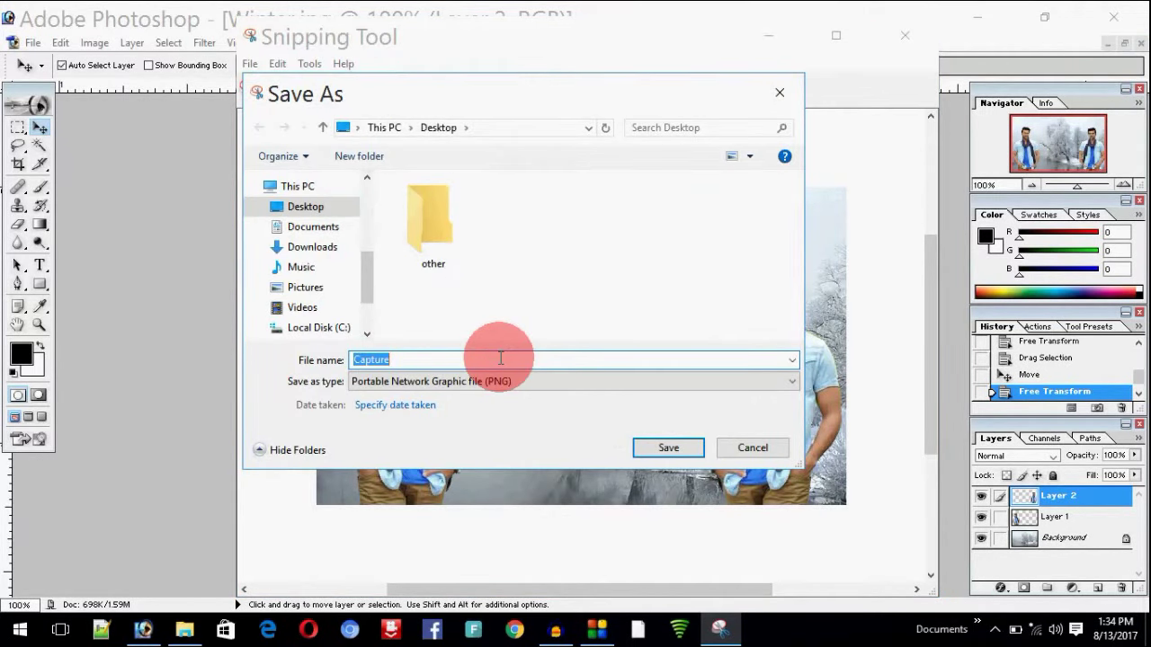
pyautogui.write('Double si')
pyautogui.write('ded photo')
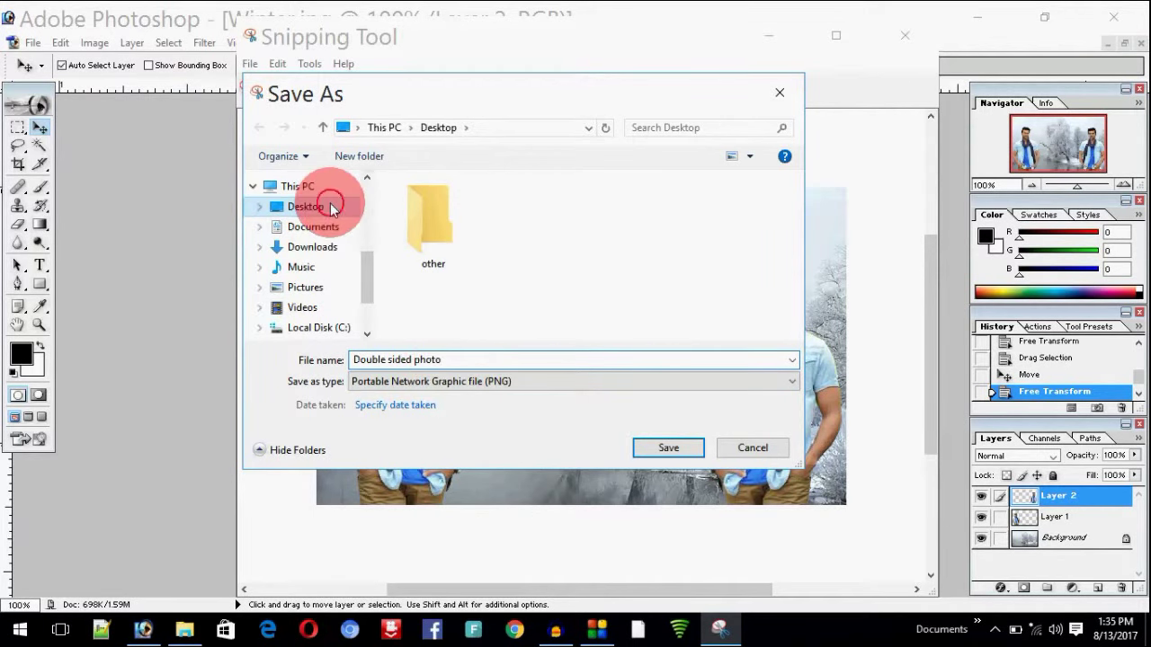
pyautogui.click(681, 449)
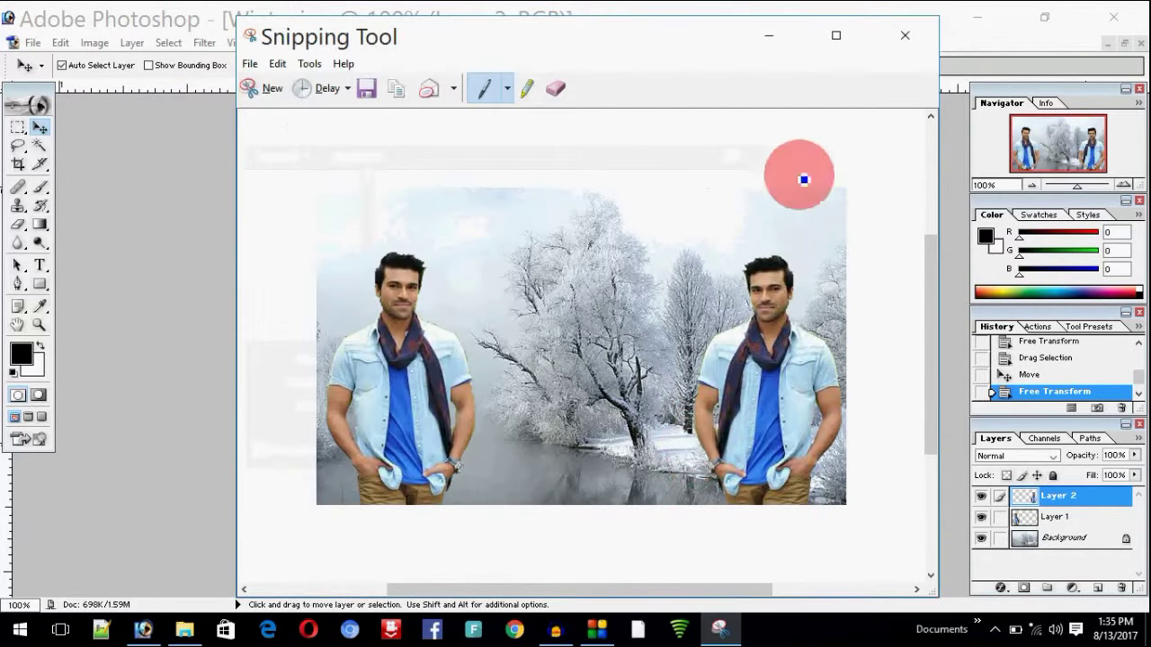
pyautogui.click(904, 35)
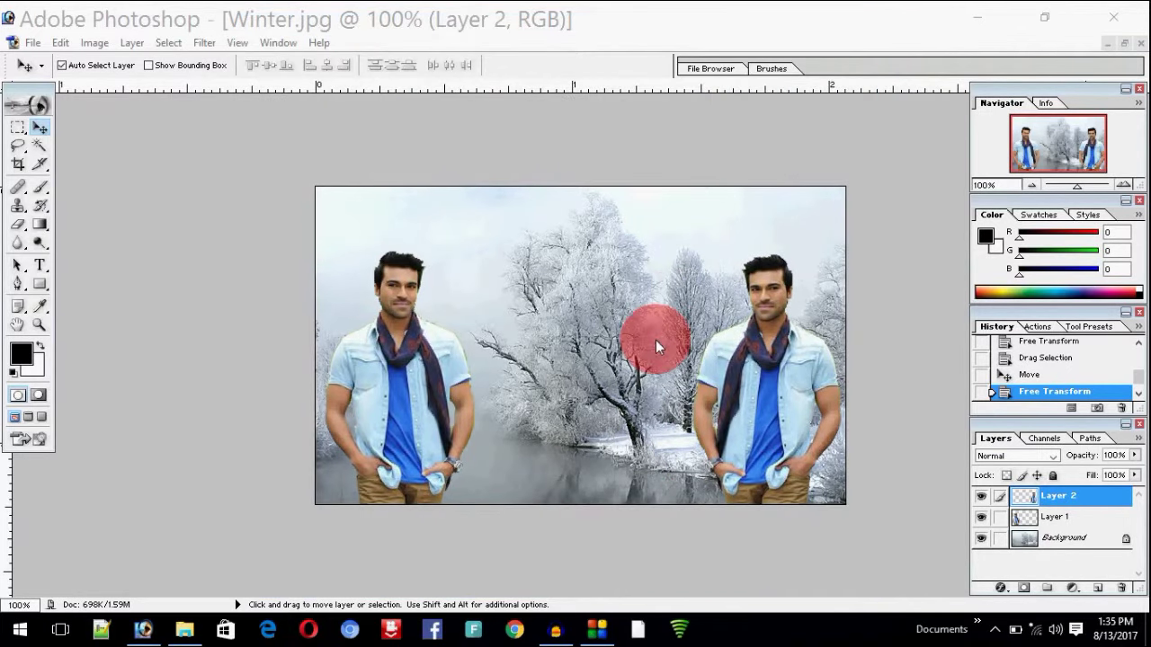
# Minimize Photoshop and open 'Double sided photo' from the desktop in Photos.
pyautogui.click(980, 15)
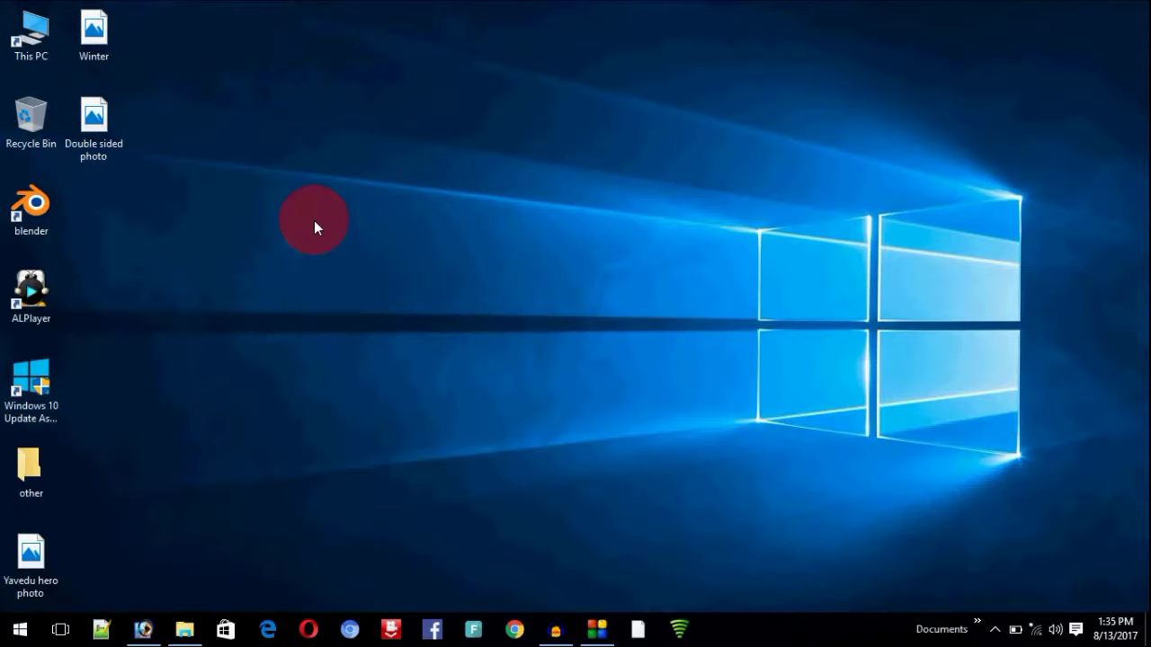
pyautogui.doubleClick(99, 125)
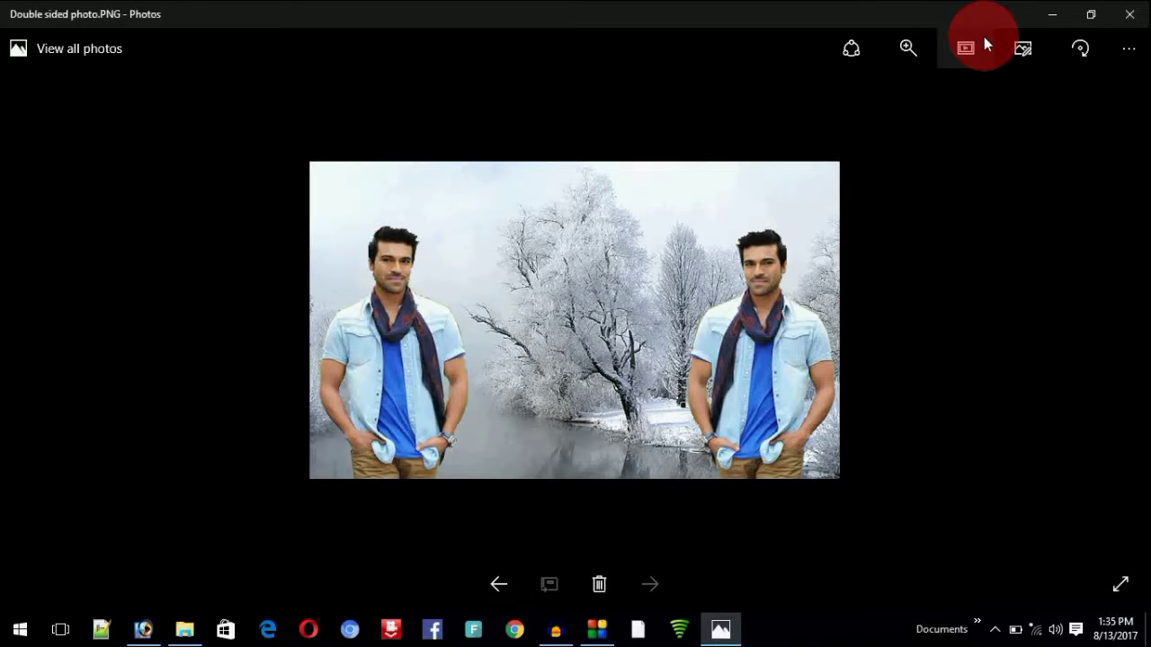
# Close Photos, then quit Photoshop without saving Winter.jpg or Yavedu hero photo.jpg.
pyautogui.click(1126, 13)
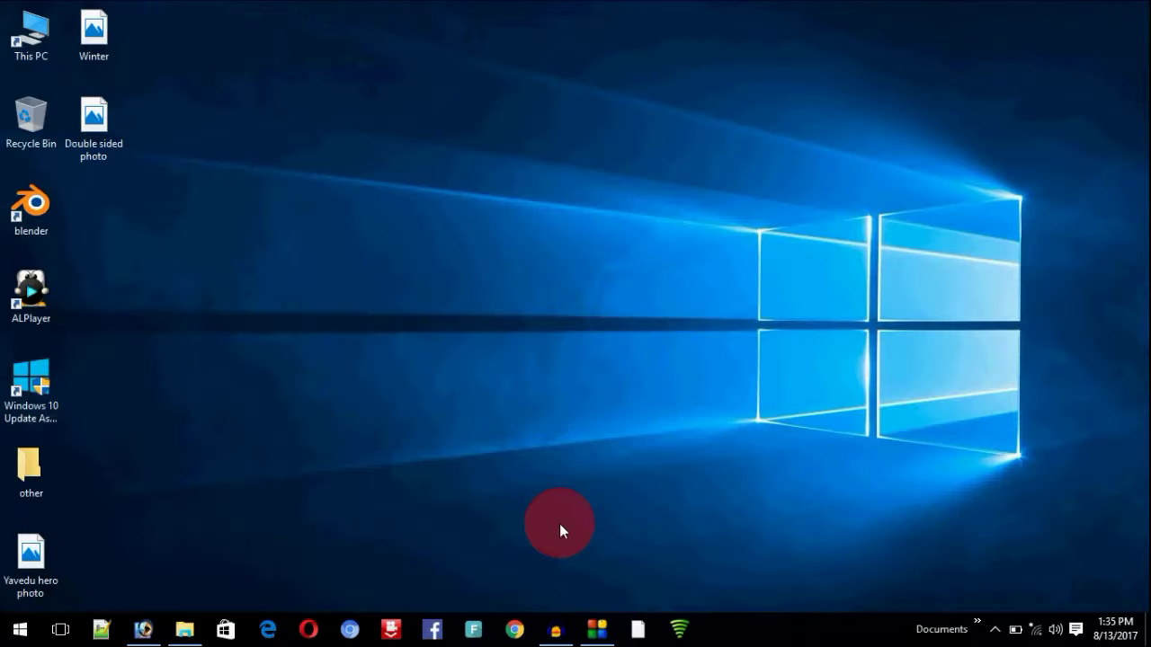
pyautogui.click(143, 629)
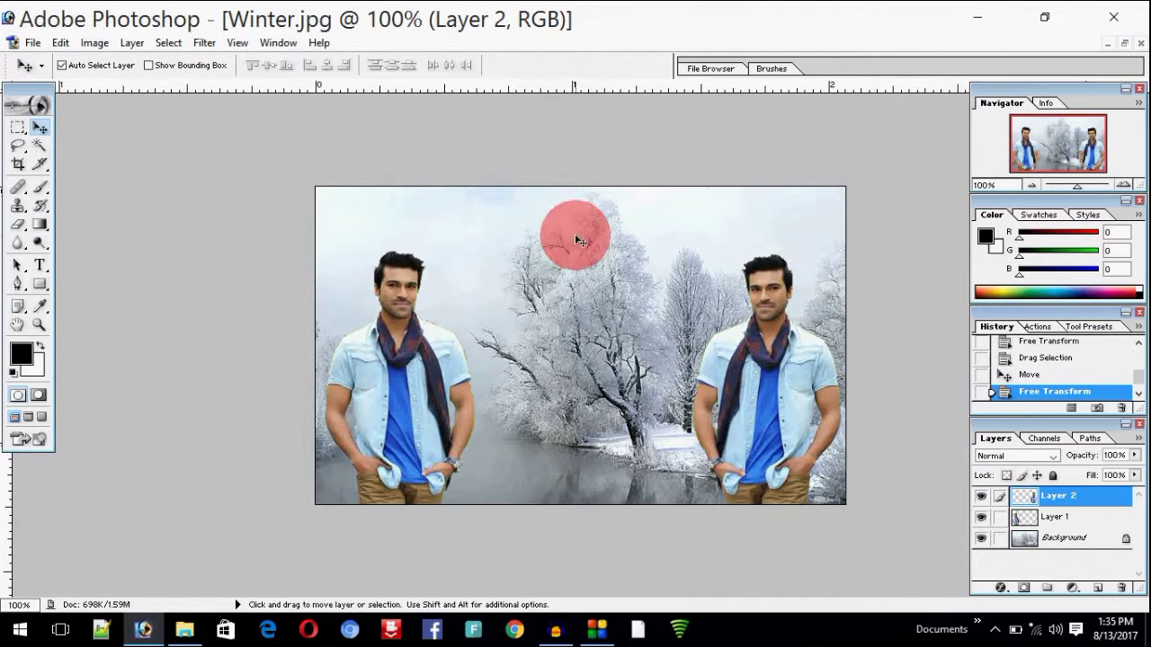
pyautogui.click(1129, 9)
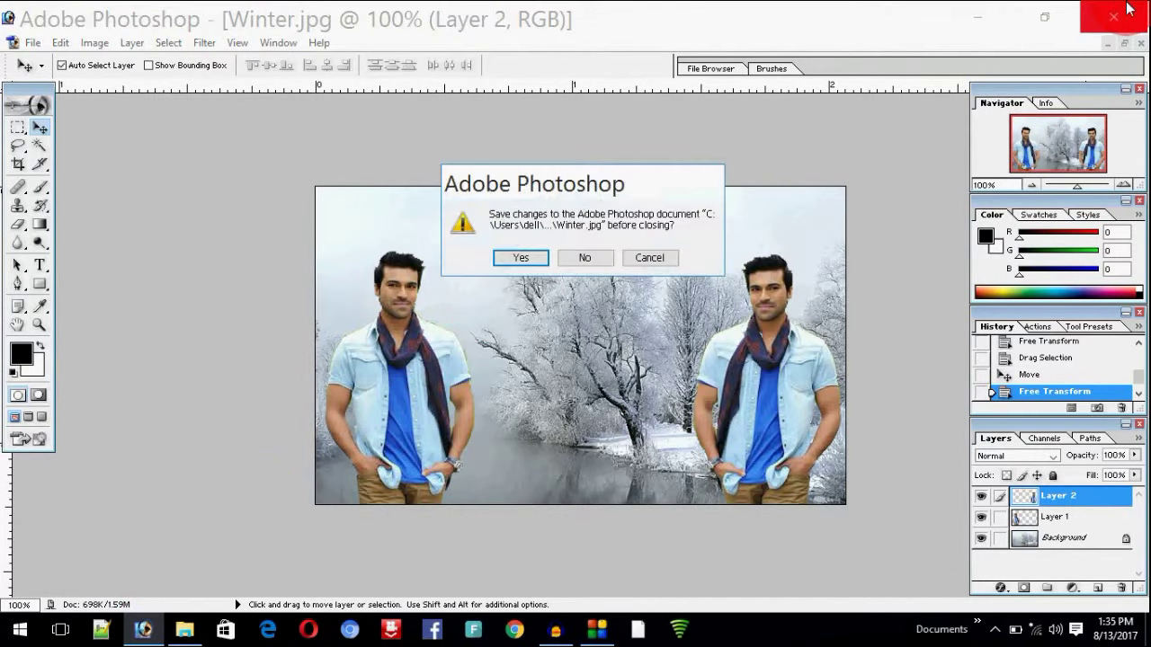
pyautogui.click(561, 257)
pyautogui.click(1135, 43)
pyautogui.click(584, 257)
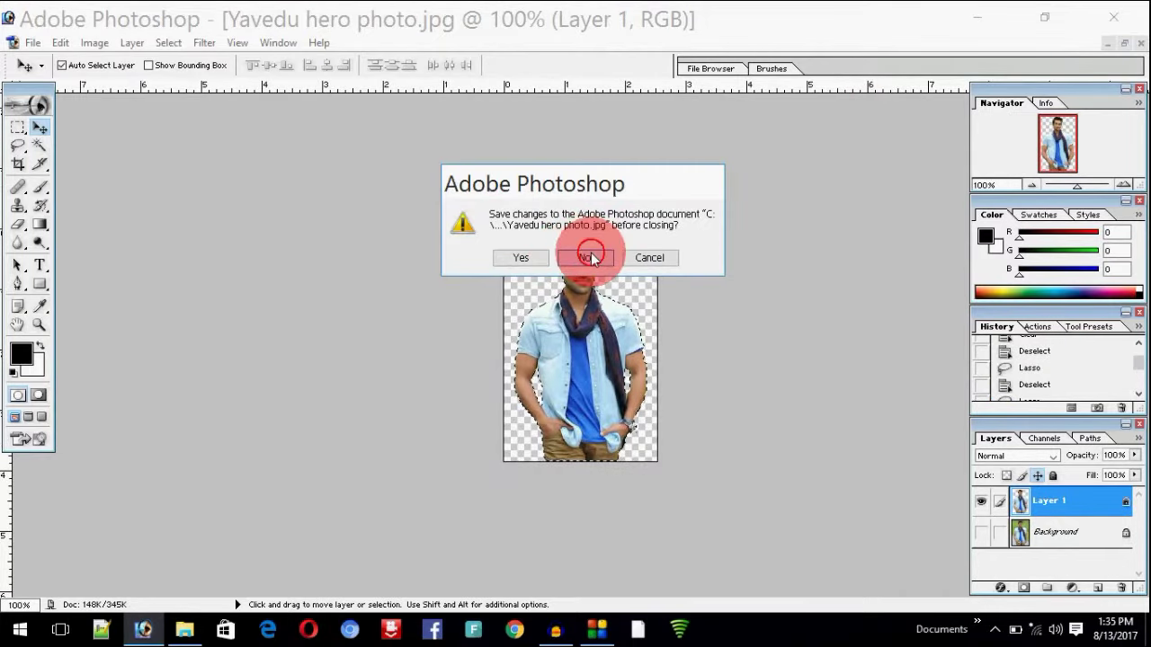
pyautogui.rightClick(514, 215)
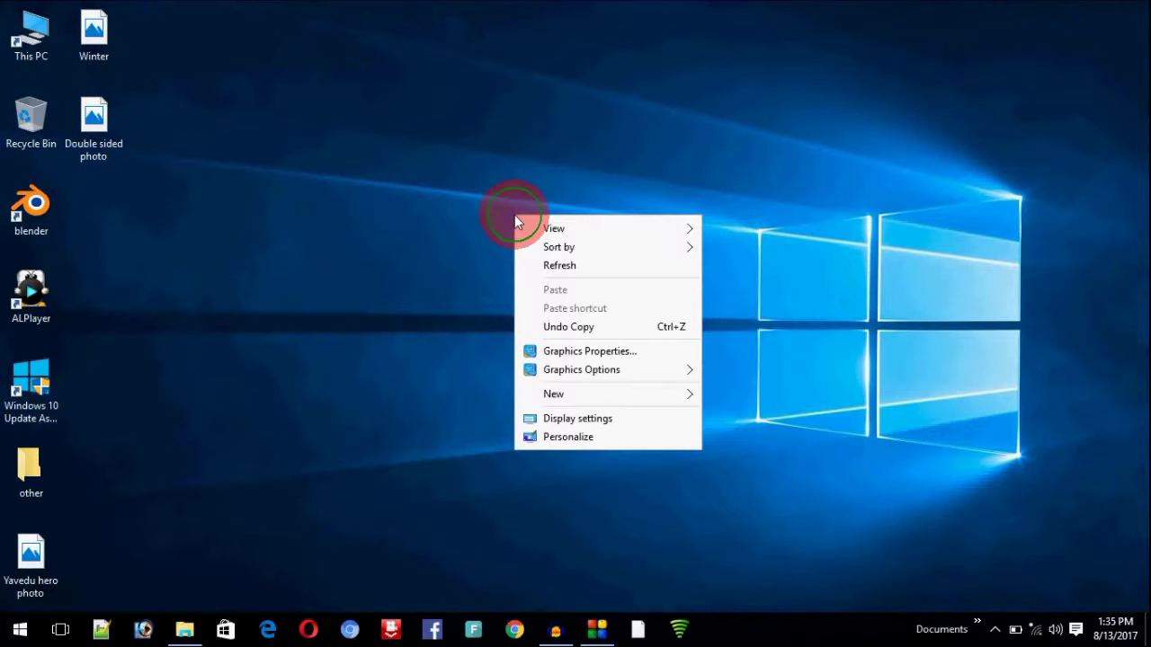
pyautogui.click(552, 269)
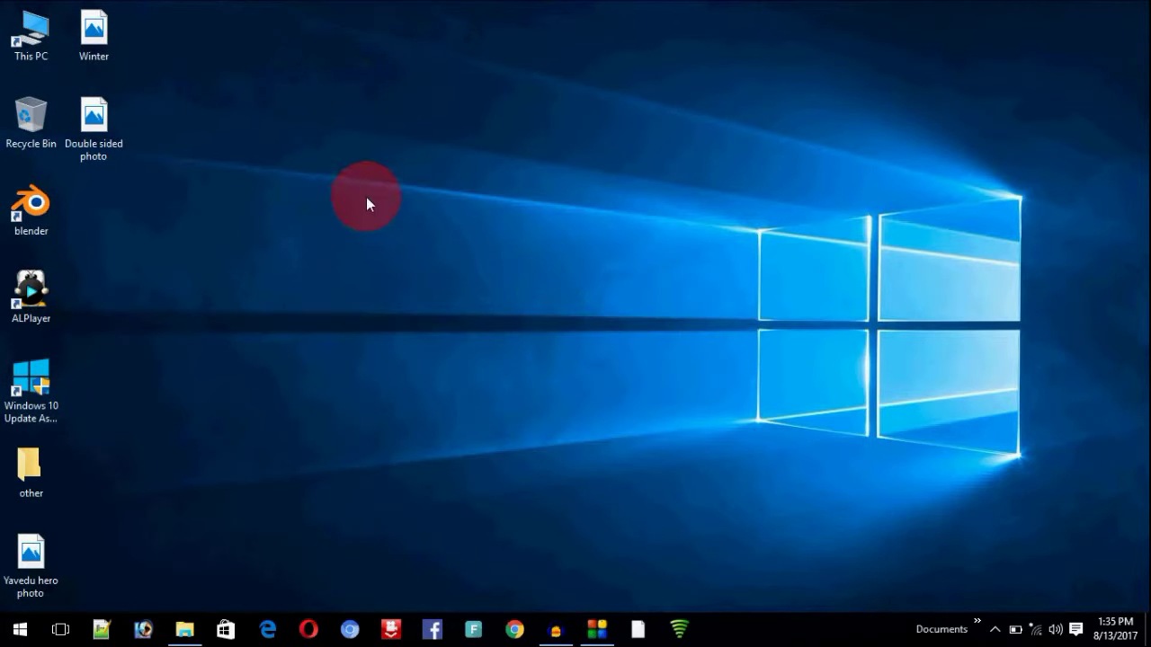
pyautogui.rightClick(410, 212)
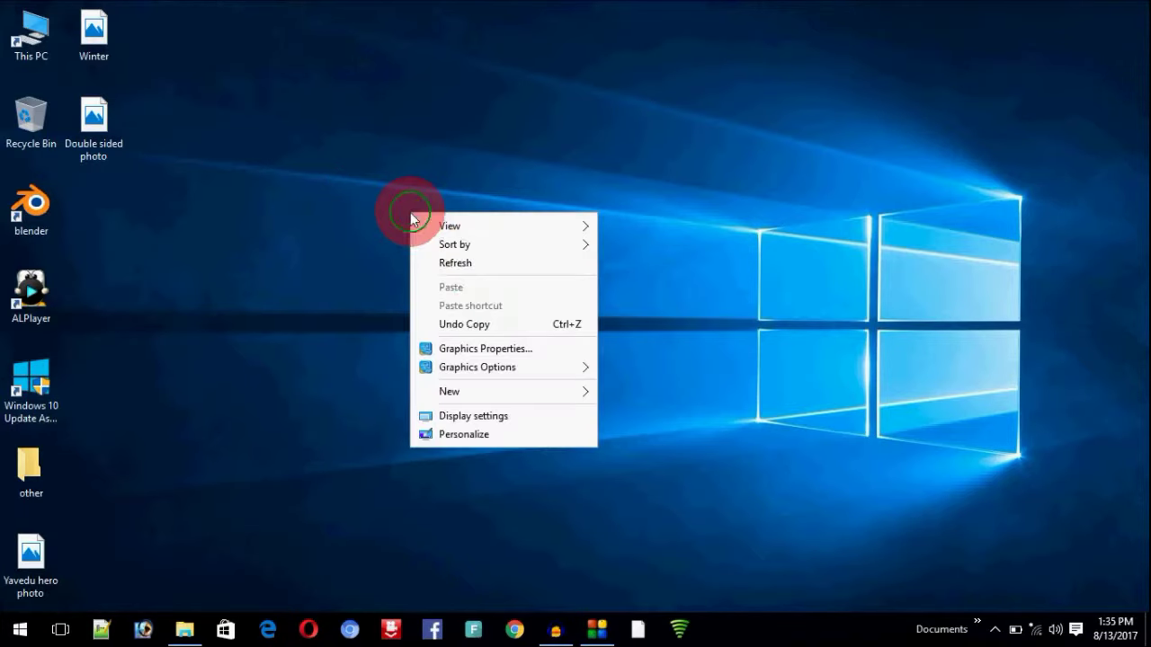
pyautogui.click(475, 264)
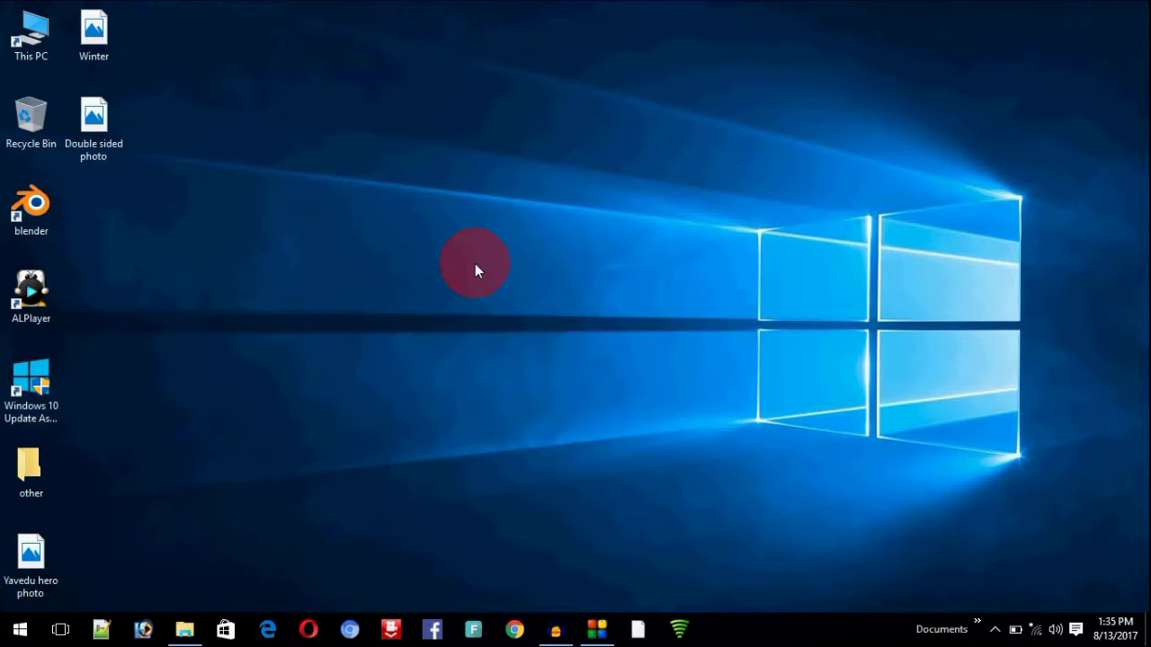